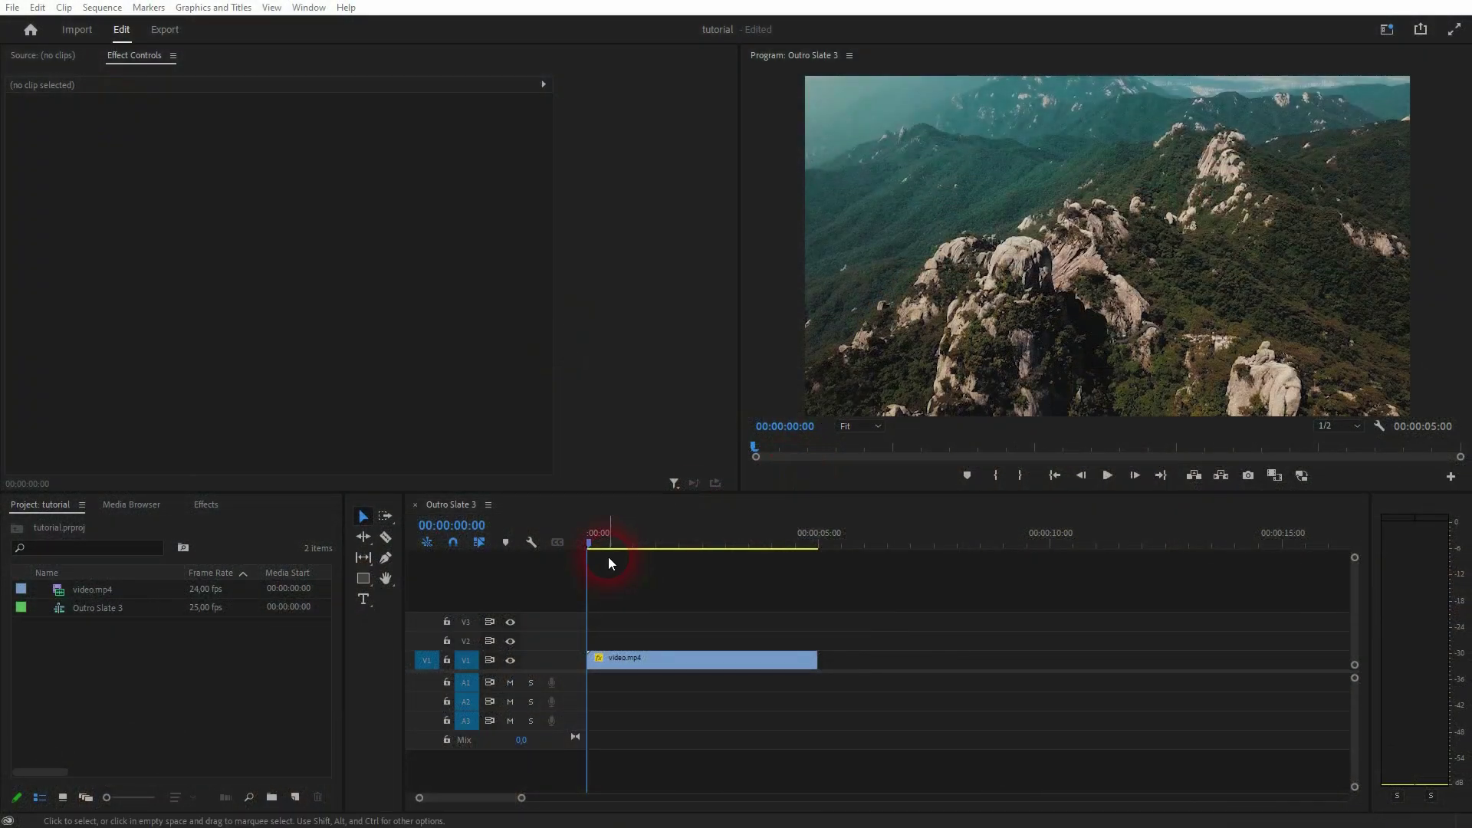
- Add an UNDERLINE title at 00:00:01:05 and align its clip with the full length of the video.mp4 clip
drag(601, 543, 642, 559)
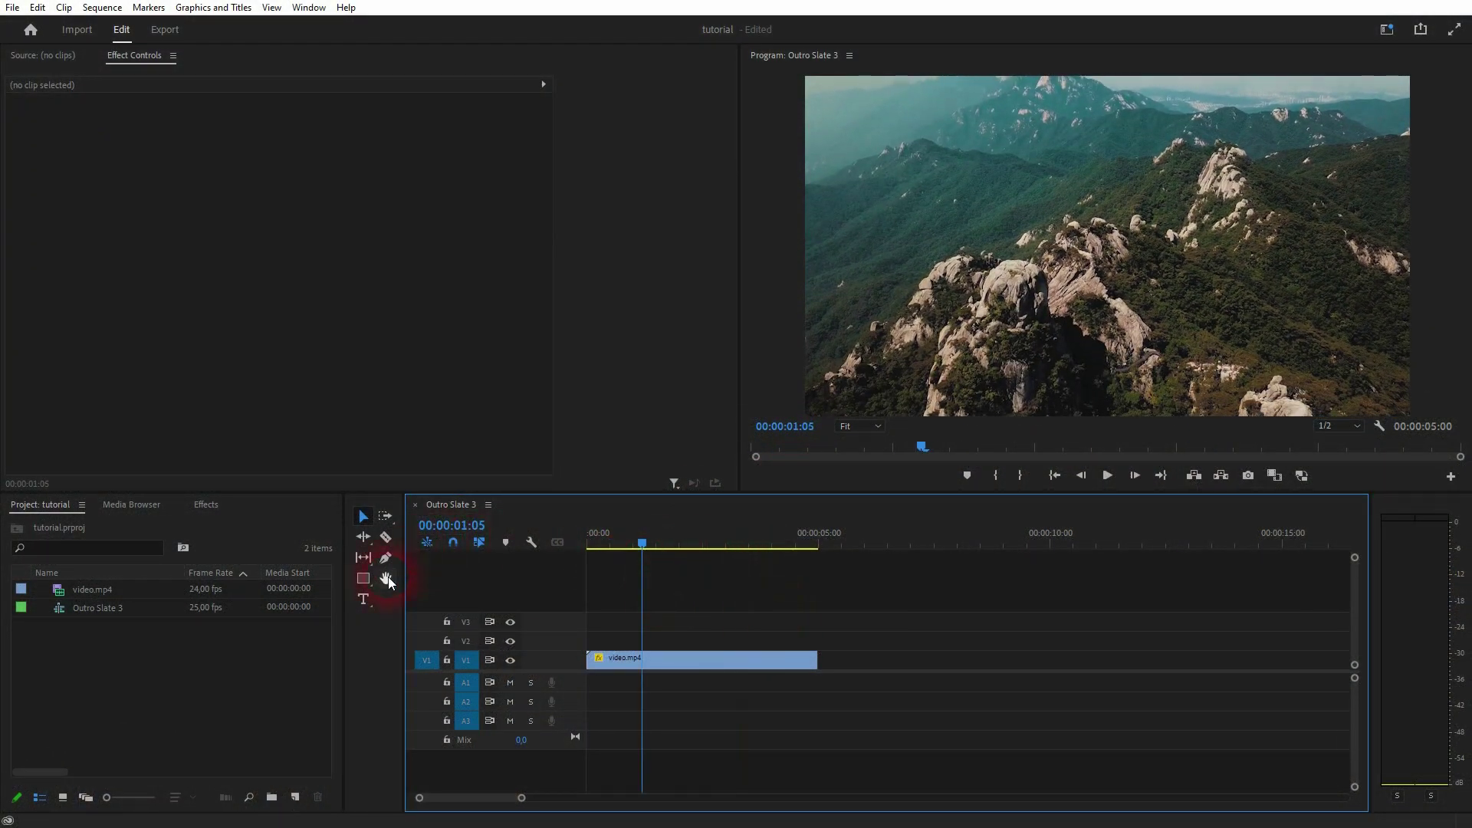
click(365, 599)
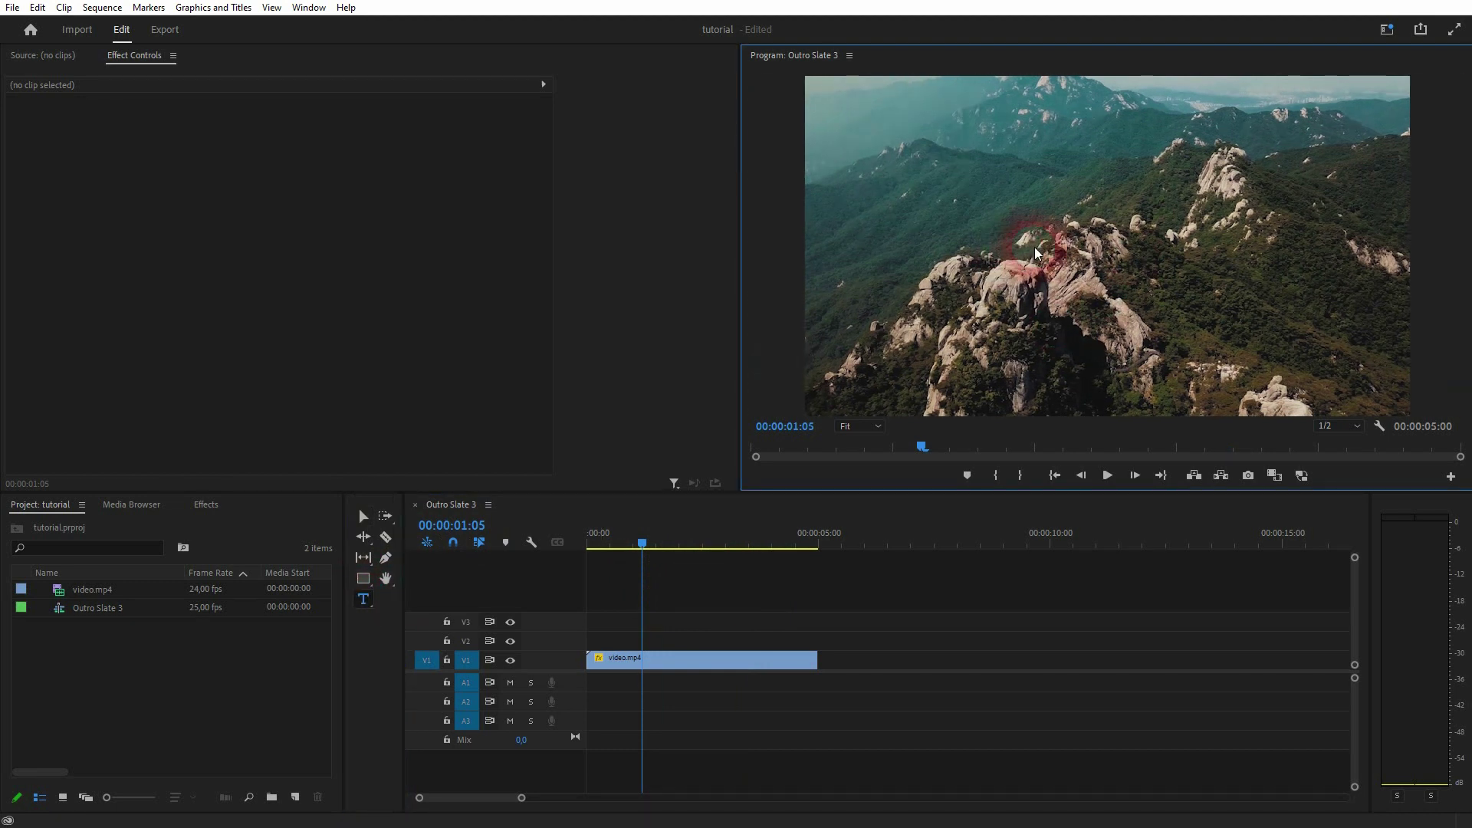
click(1150, 237)
text(U)
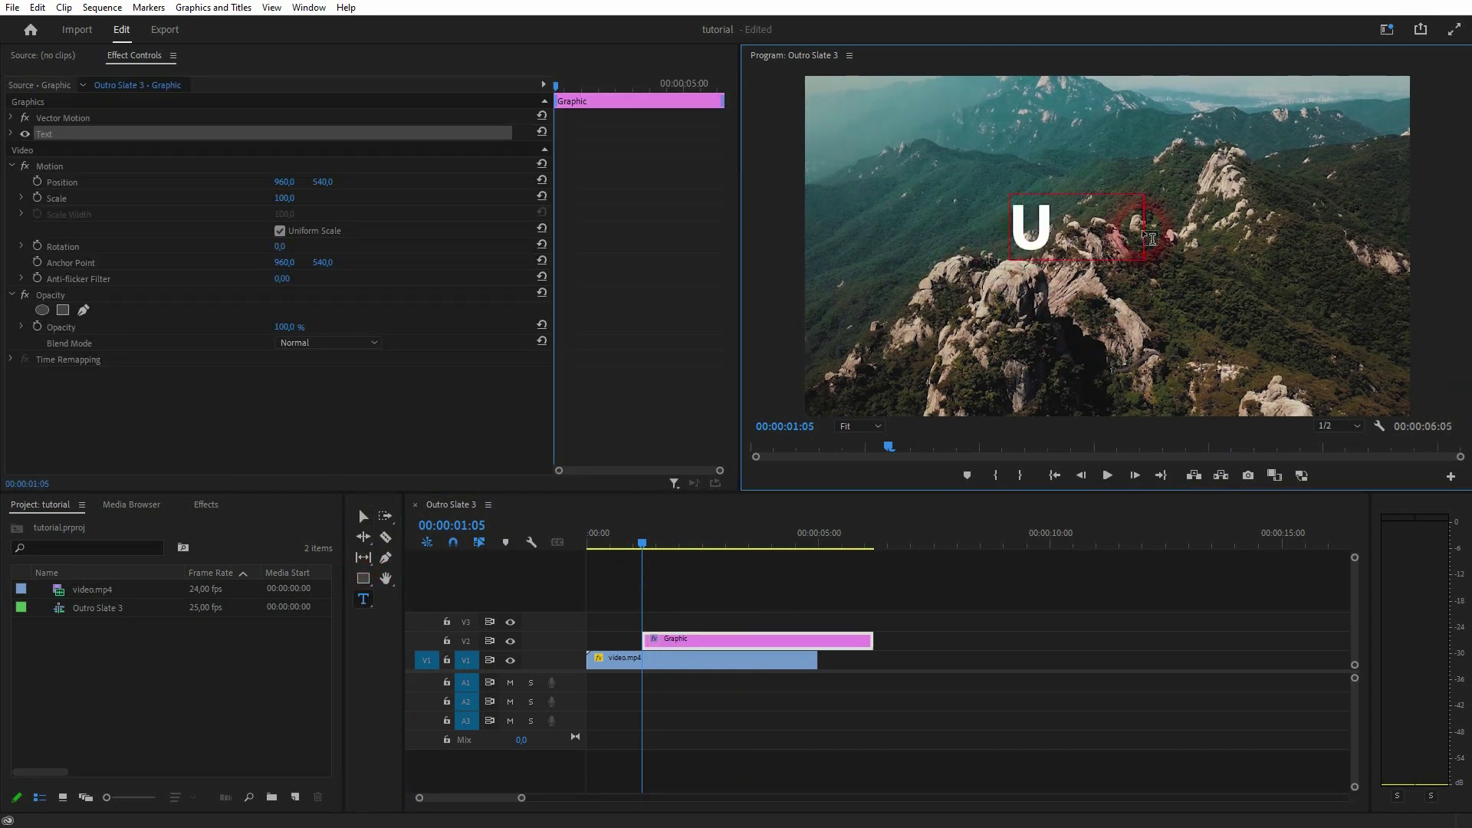
text(NDERLINE)
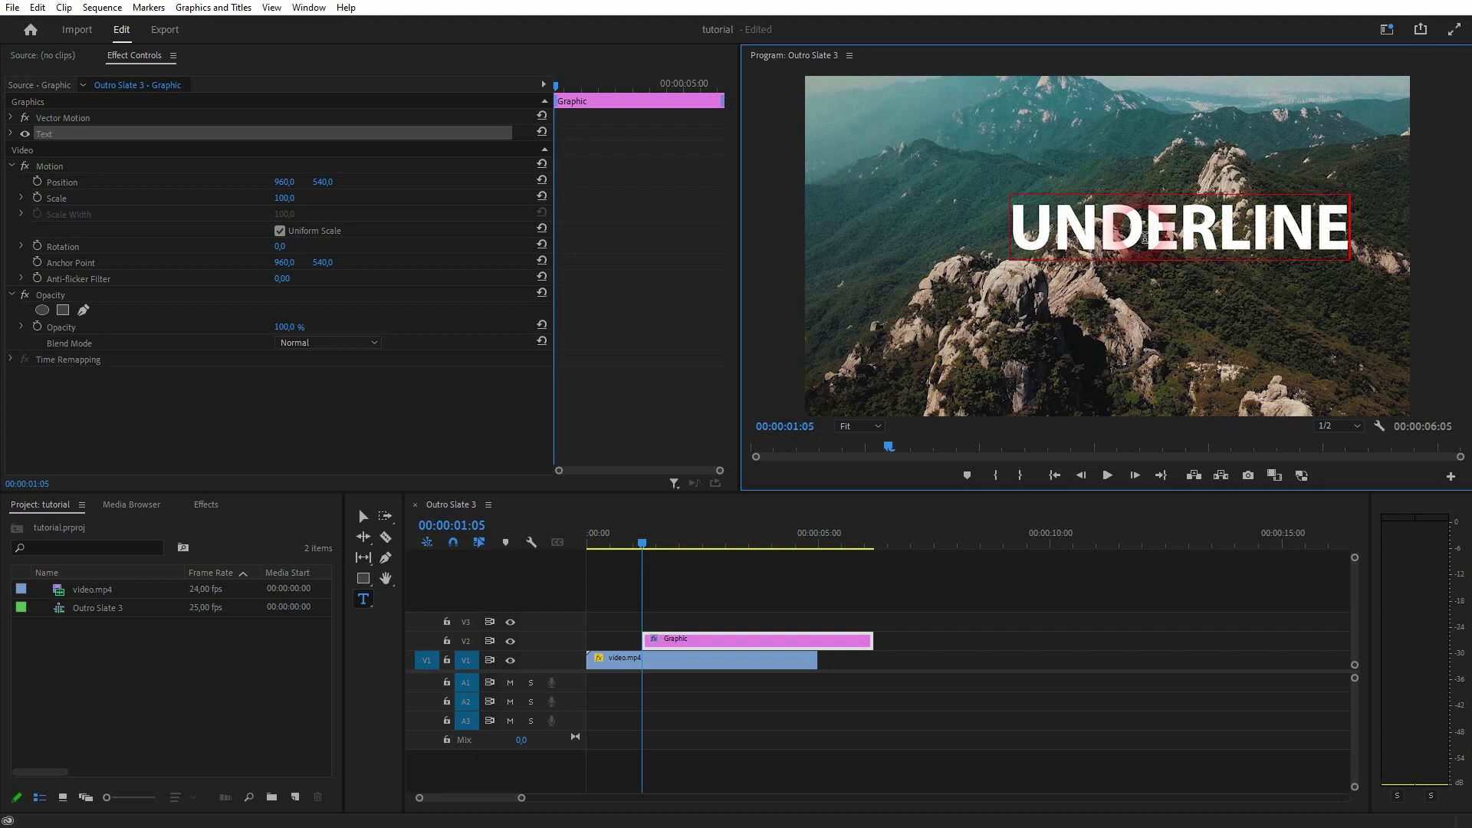
drag(757, 647, 678, 646)
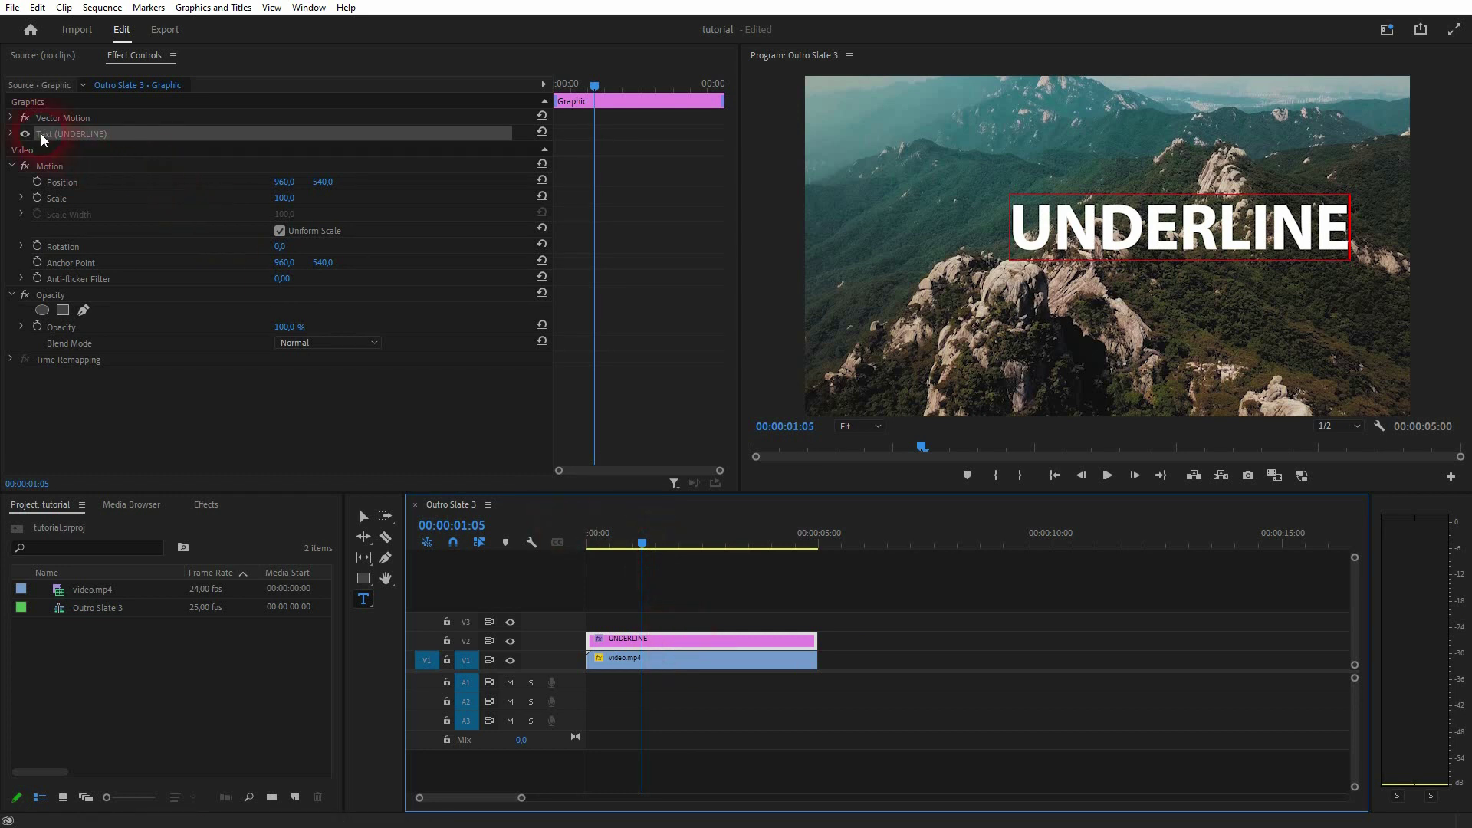
- Try the Regular font style on the UNDERLINE text and return it to Bold
click(11, 134)
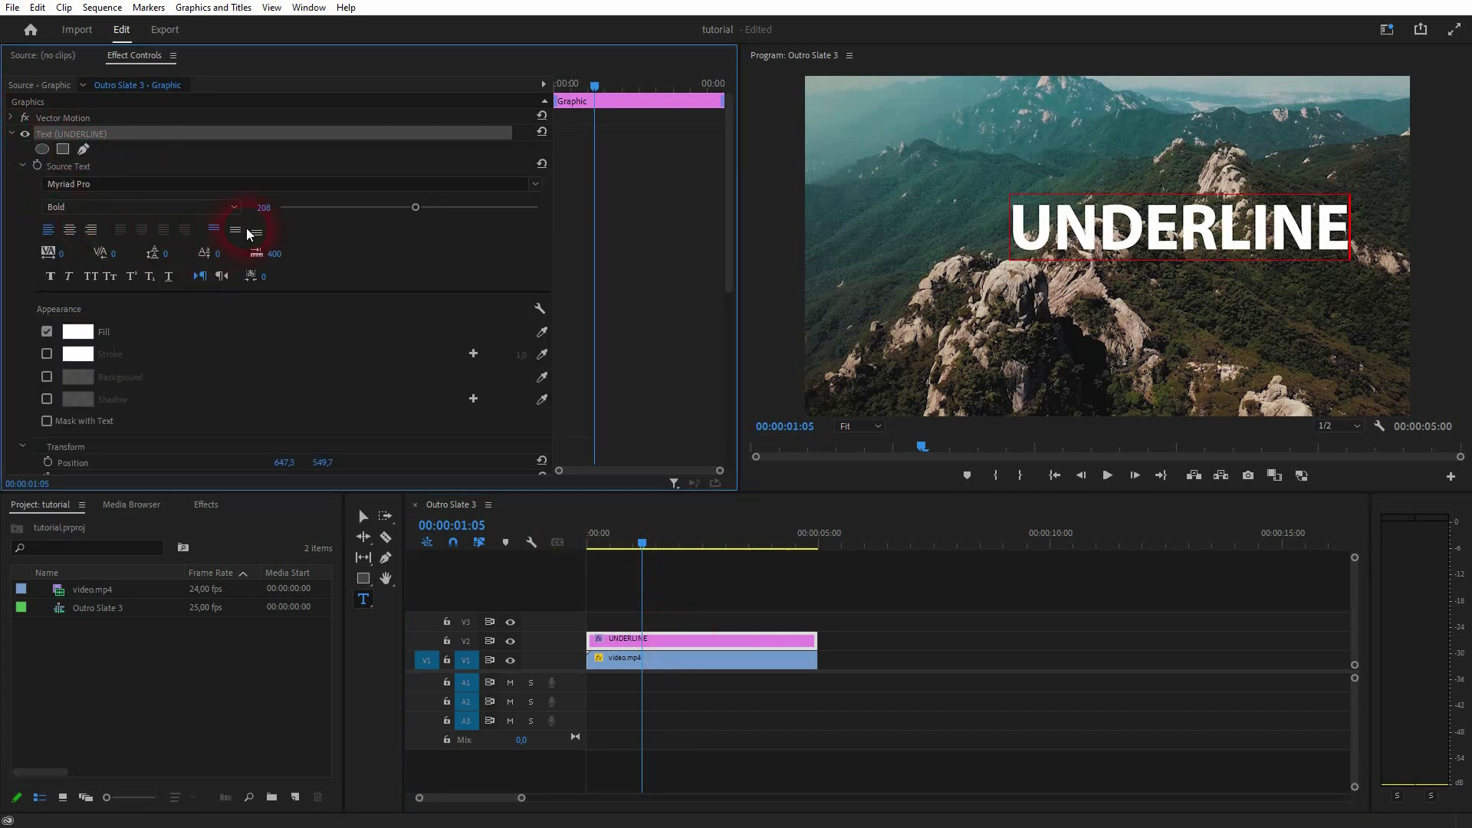
click(233, 207)
click(154, 230)
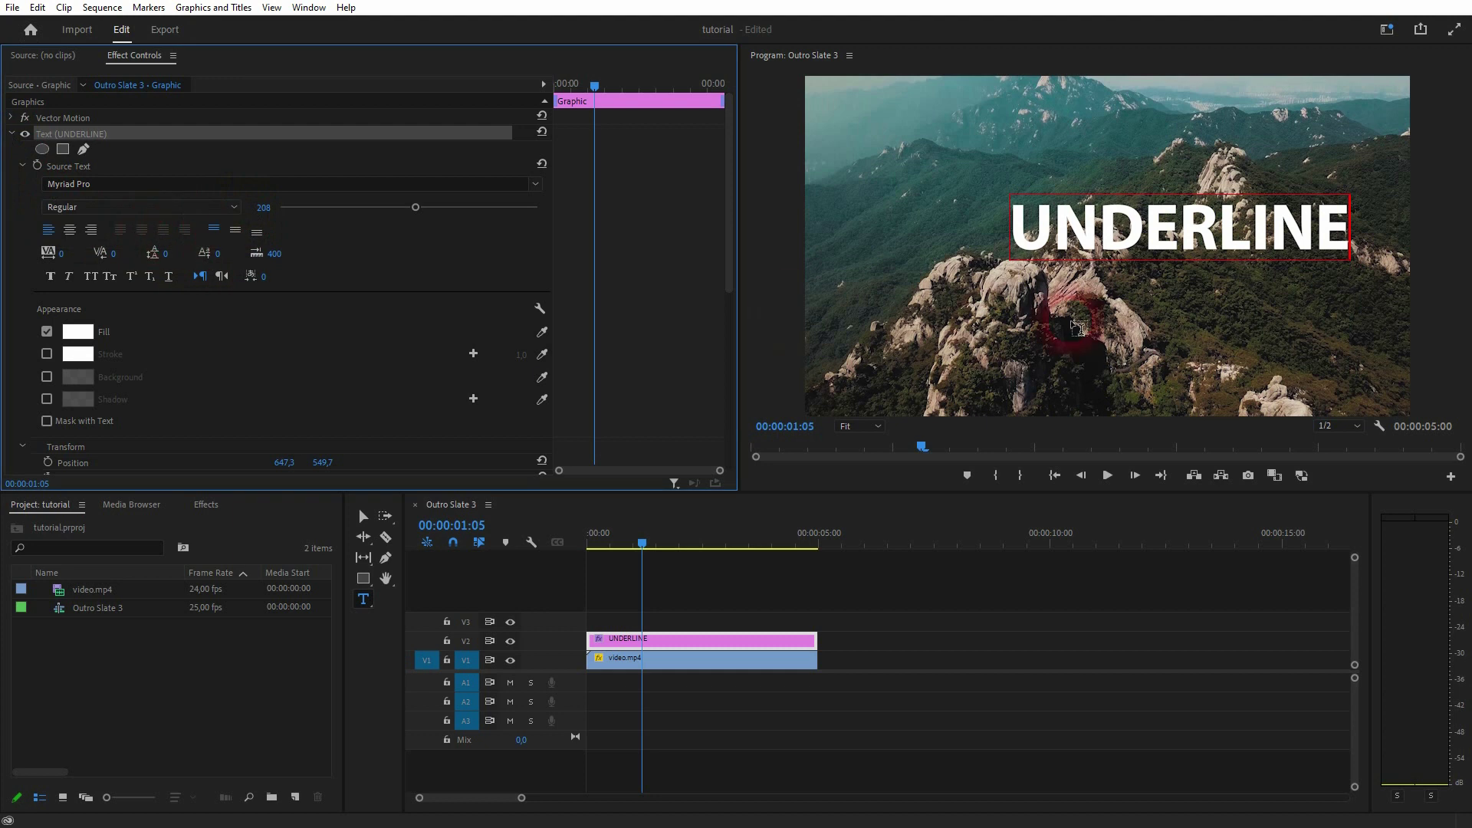
click(1130, 234)
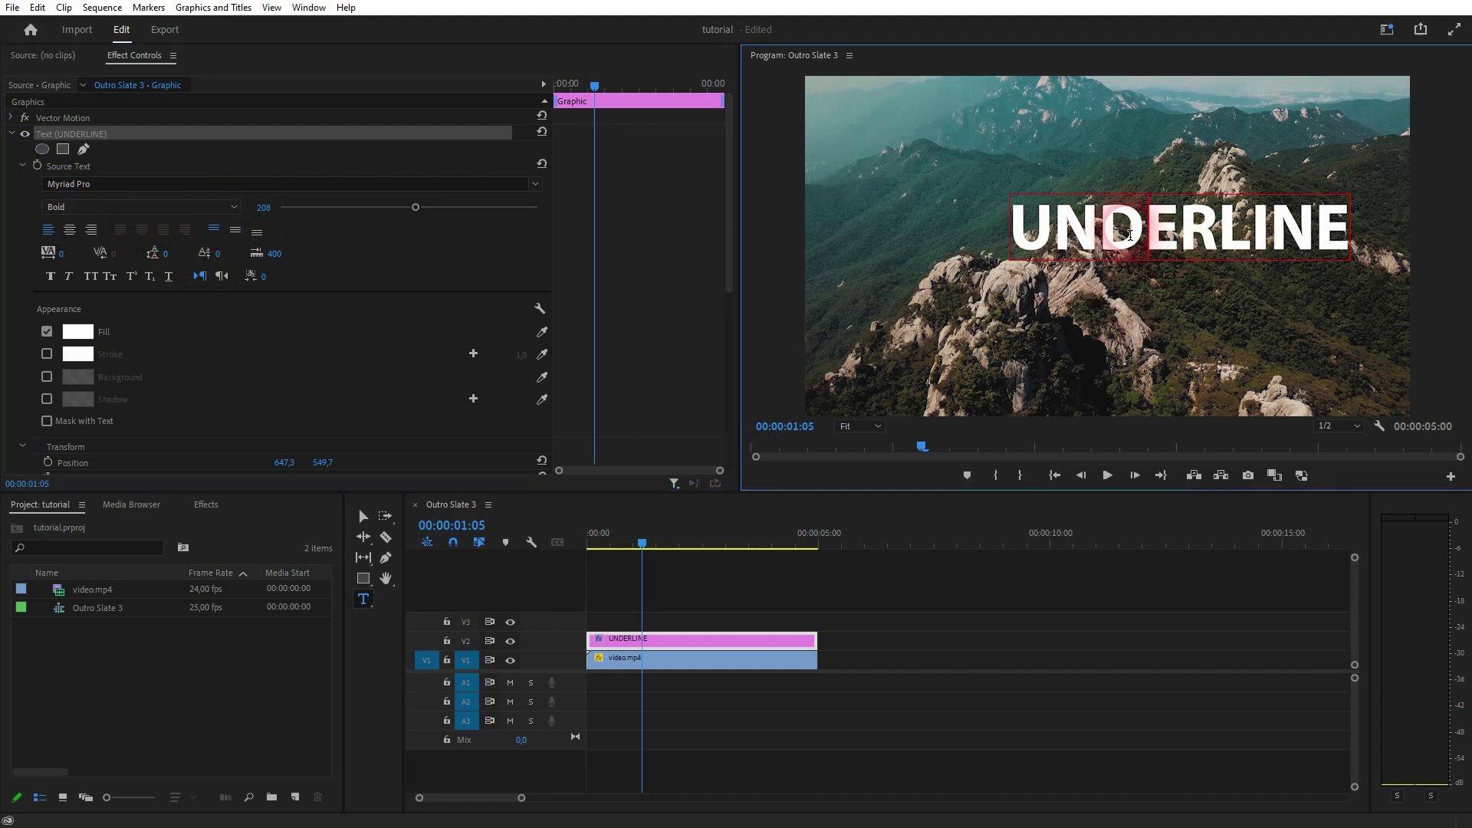
double_click(1129, 234)
click(234, 207)
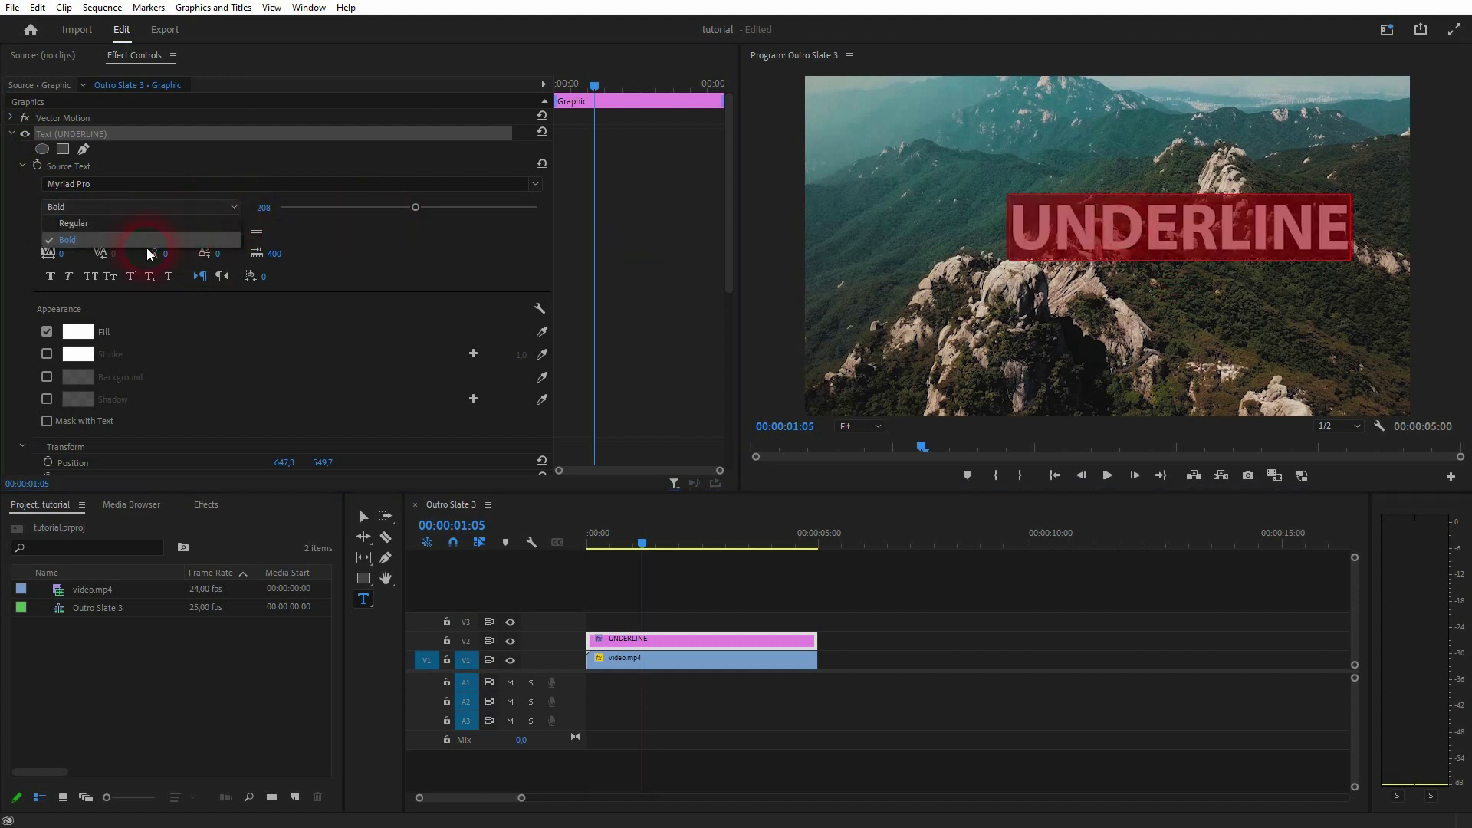
click(115, 223)
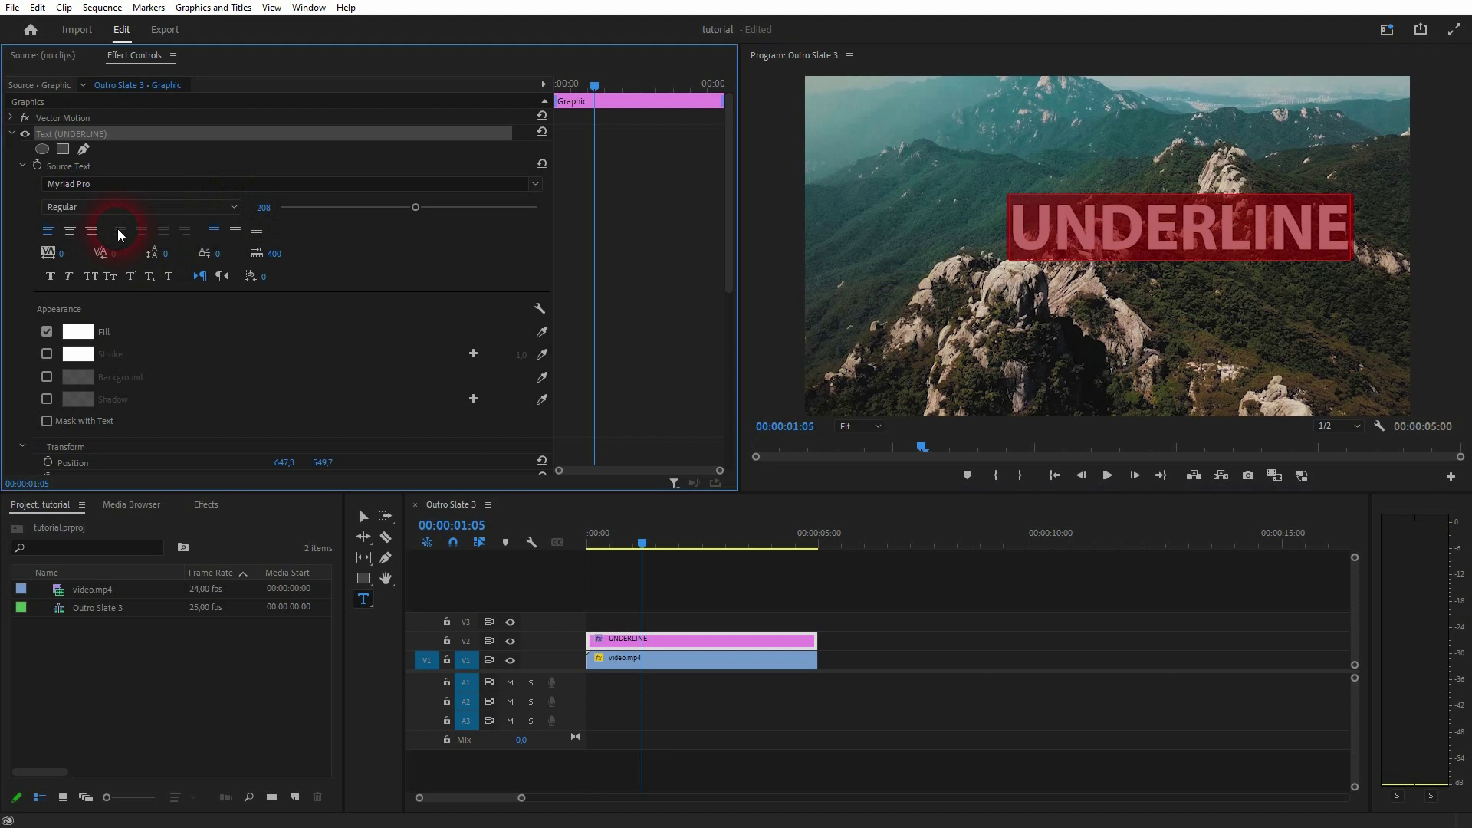
click(244, 209)
click(171, 243)
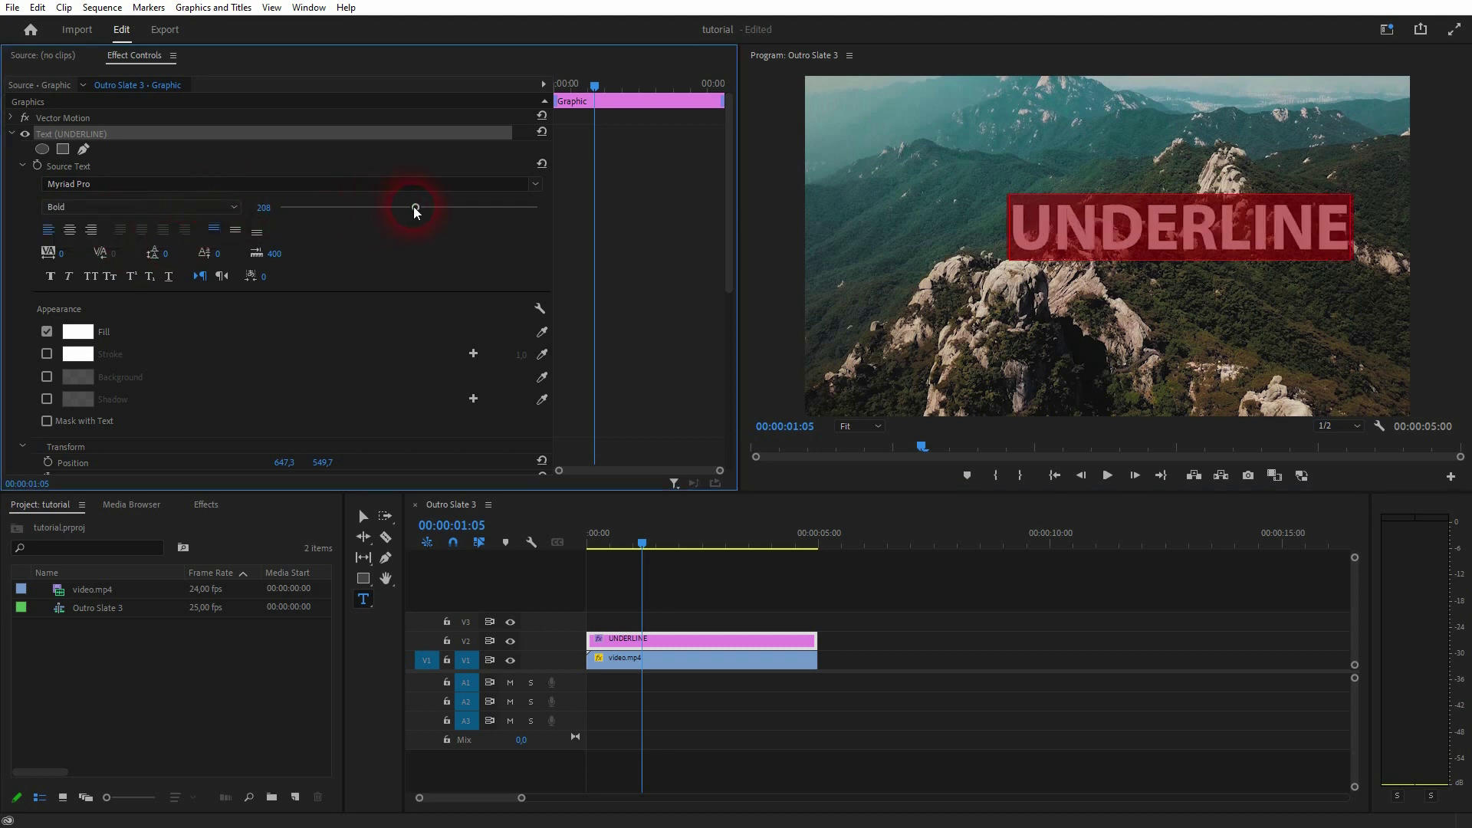
- Reduce the UNDERLINE text's font size to 194 and confirm white (FFFFFF) as its fill color
drag(415, 212, 405, 213)
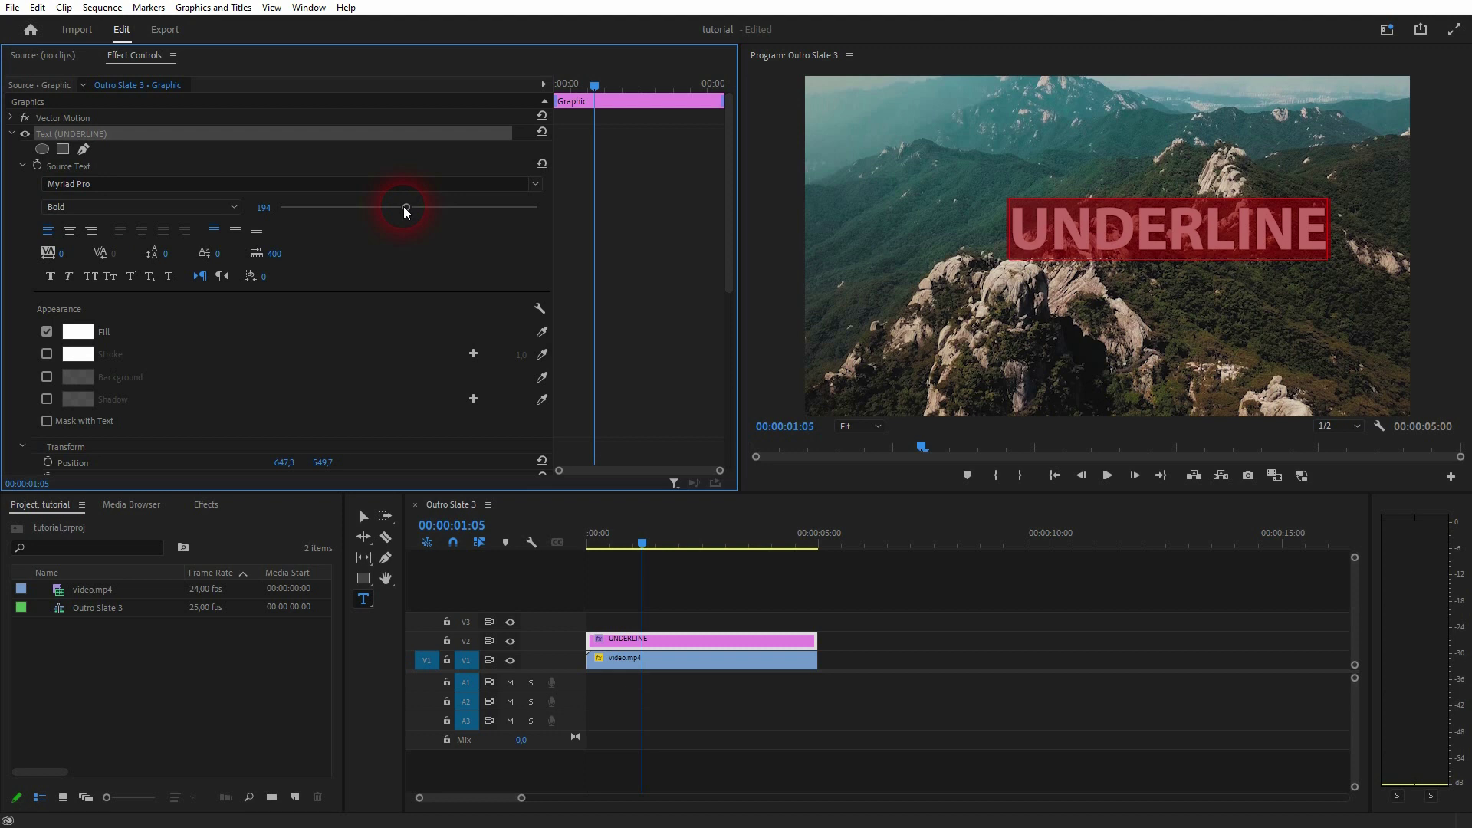
click(80, 332)
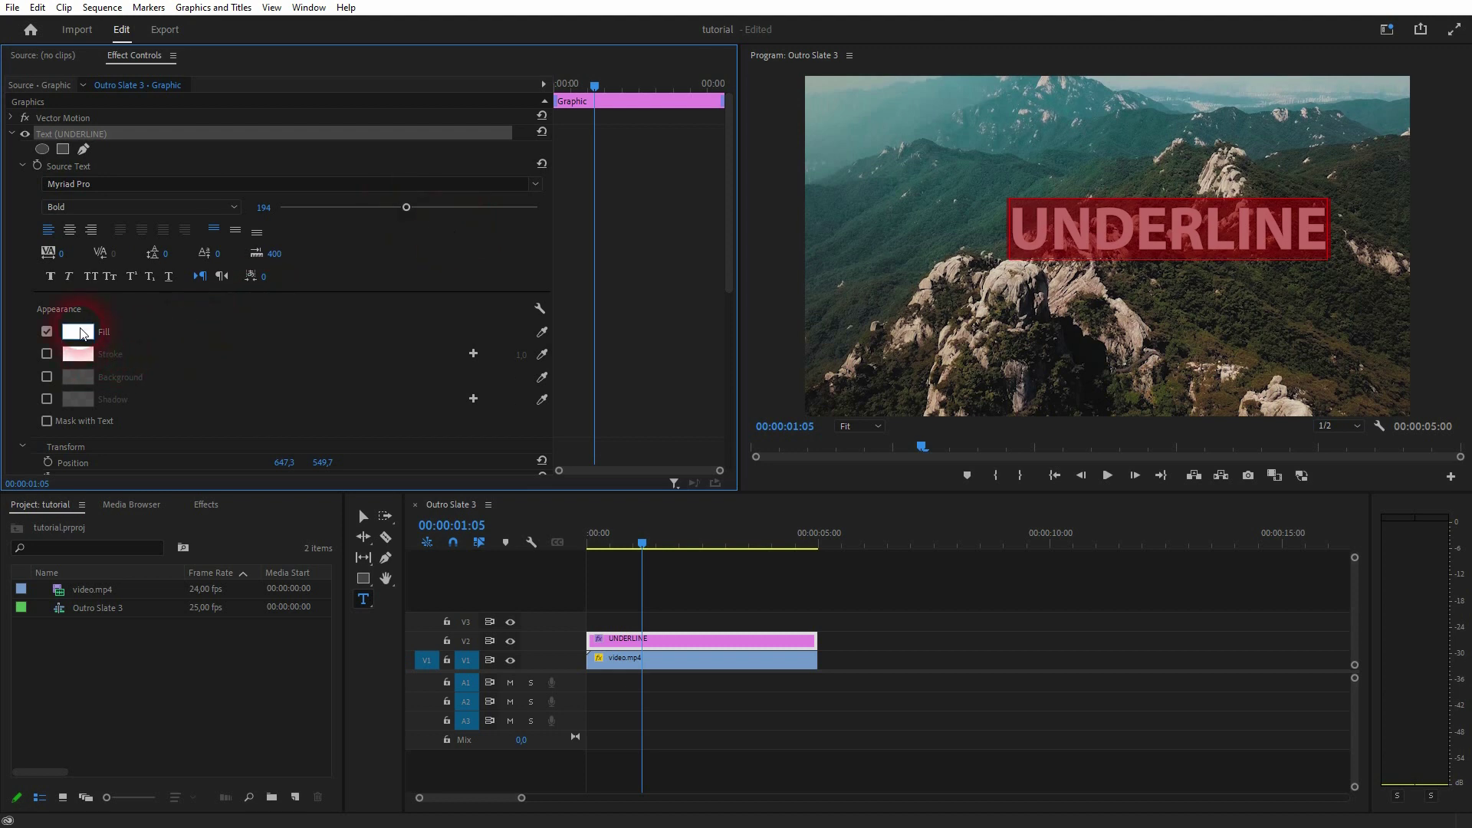
drag(558, 421, 976, 443)
drag(778, 379, 486, 535)
click(898, 298)
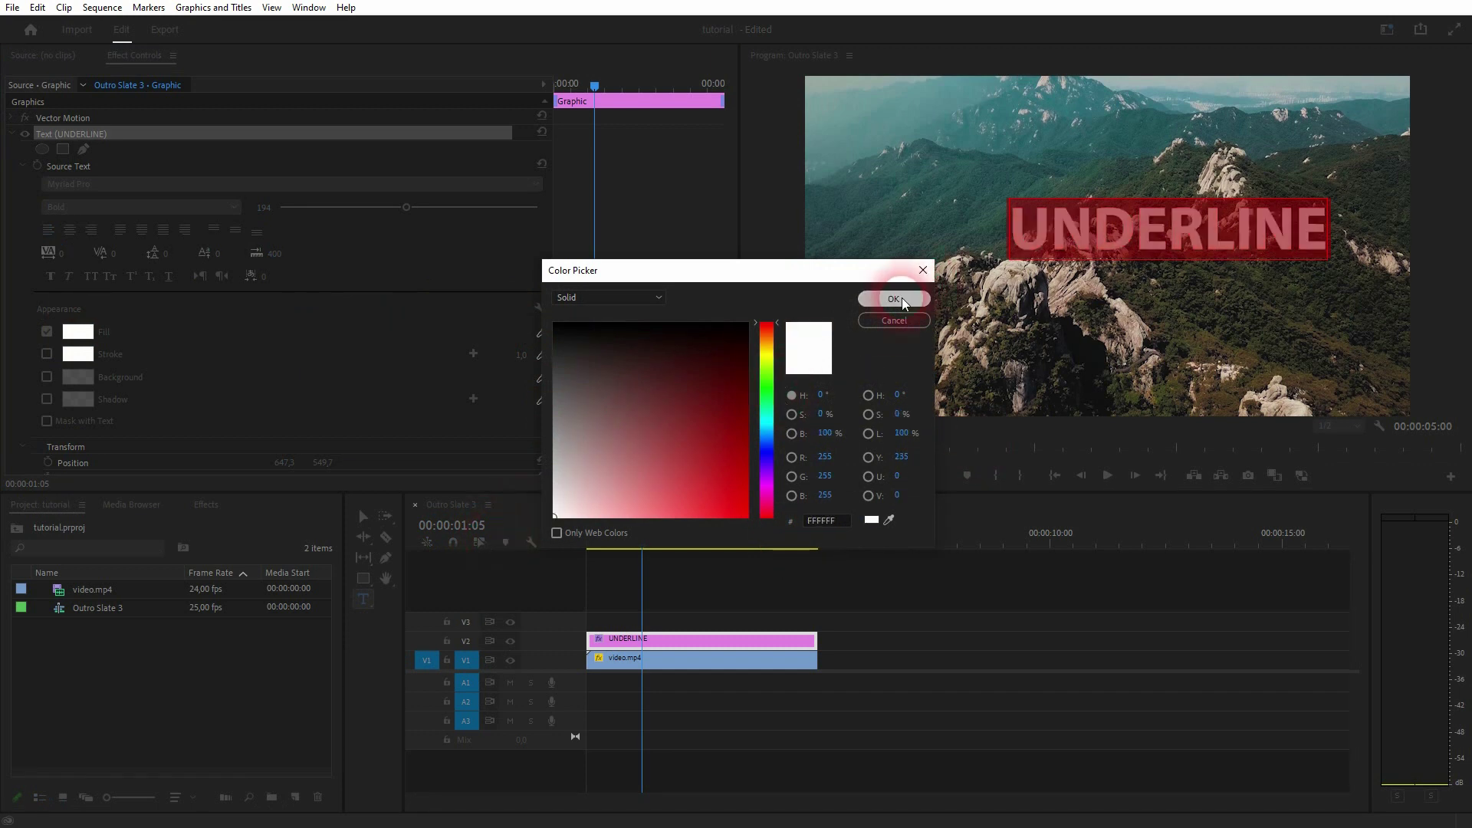
- Move the UNDERLINE title to the middle of the frame with the Selection tool
click(10, 135)
click(363, 516)
click(1214, 230)
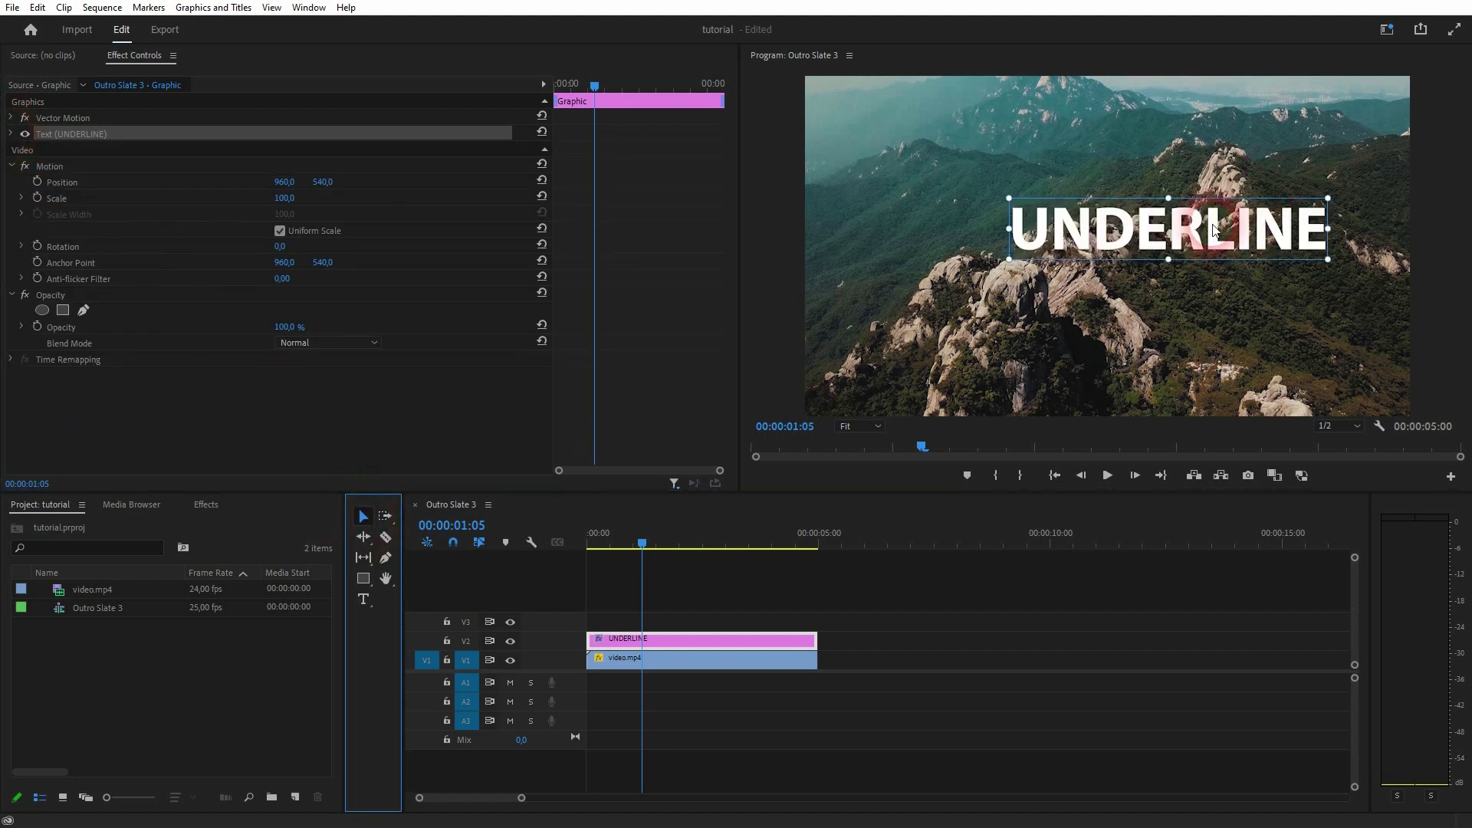
drag(1189, 238, 1133, 260)
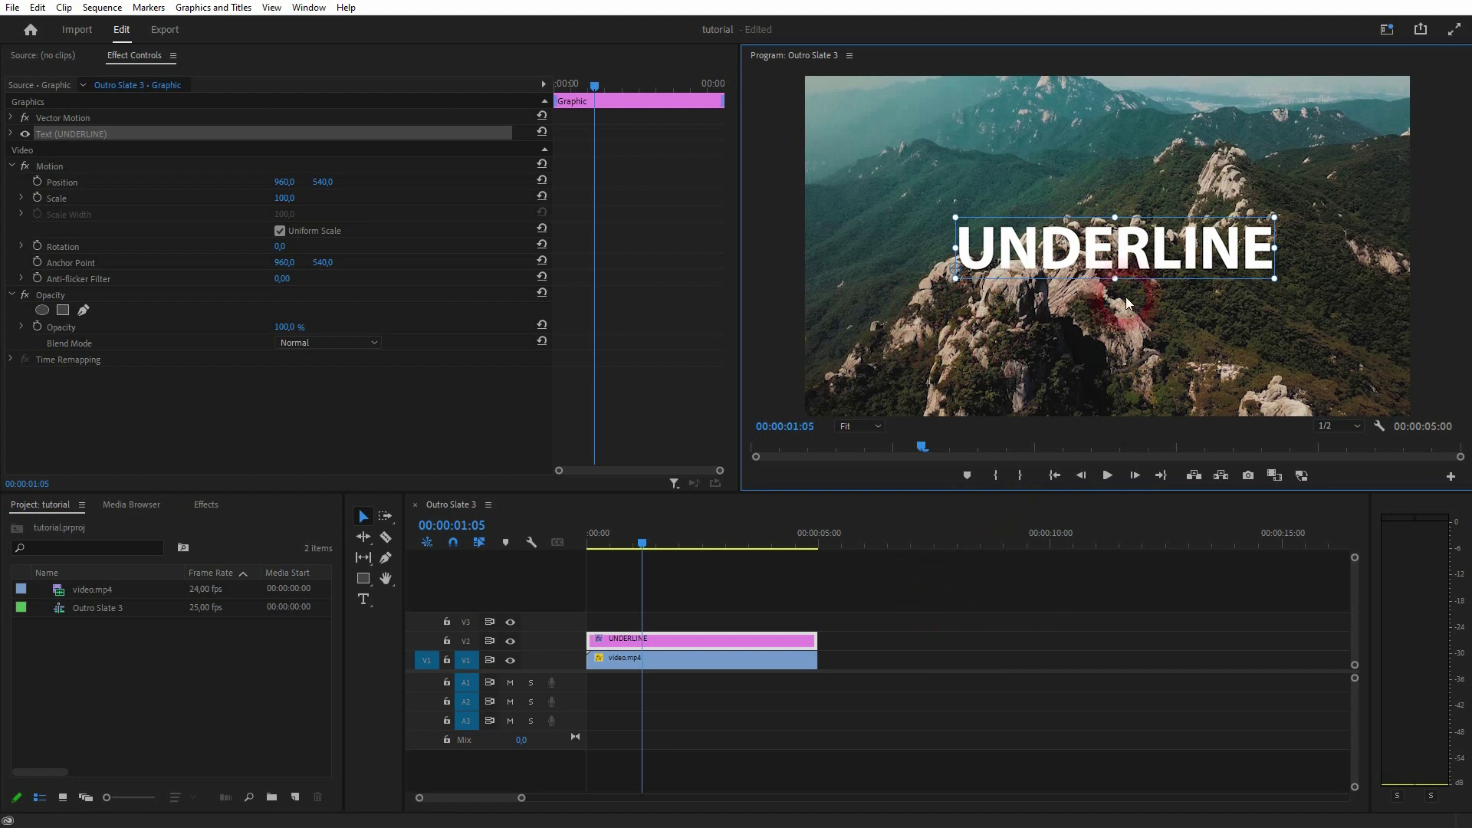
- Try drawing a line beneath the title with the Pen tool inside the same graphic clip, and undo it
click(386, 559)
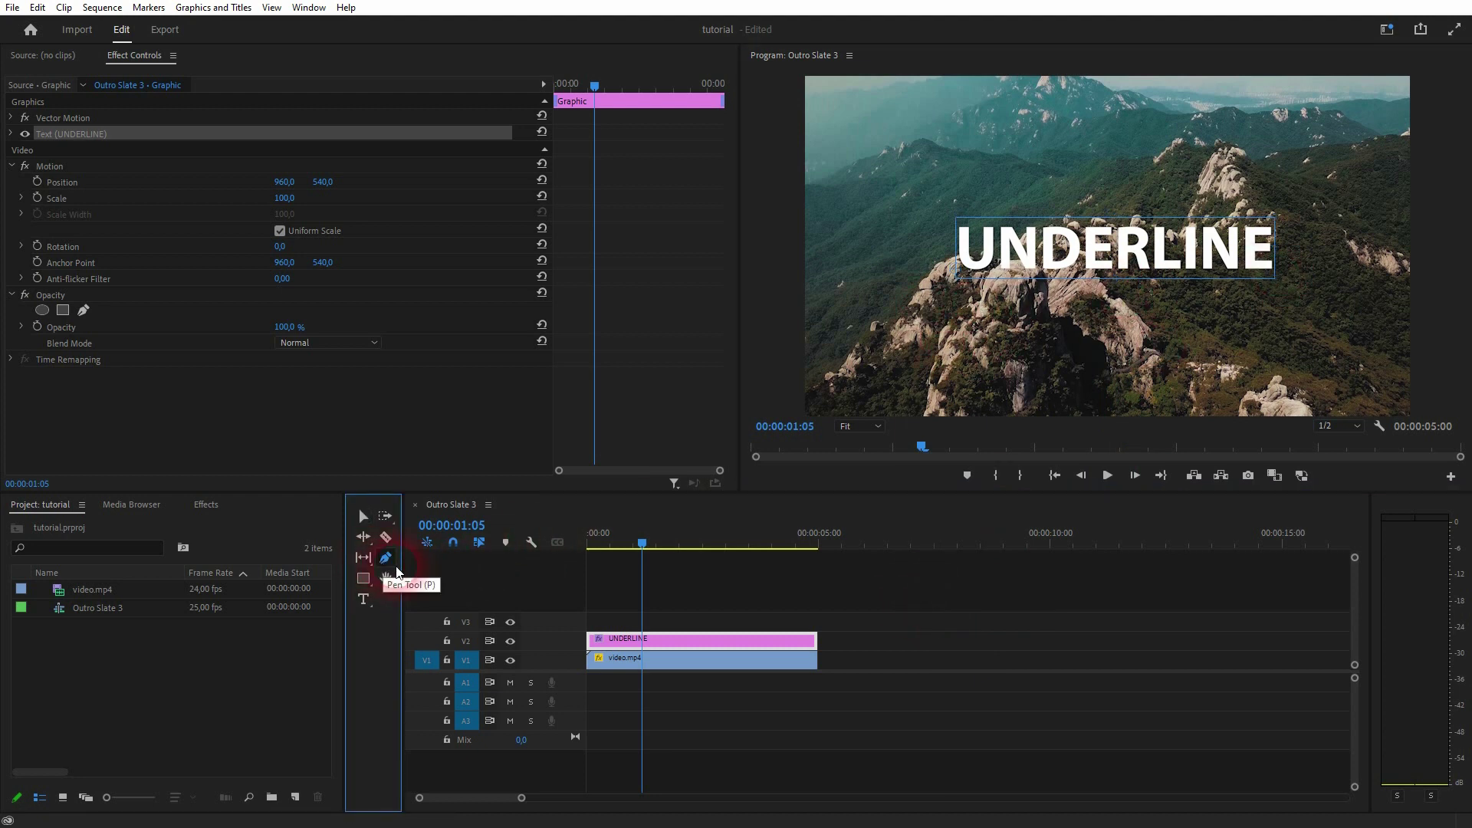
click(922, 304)
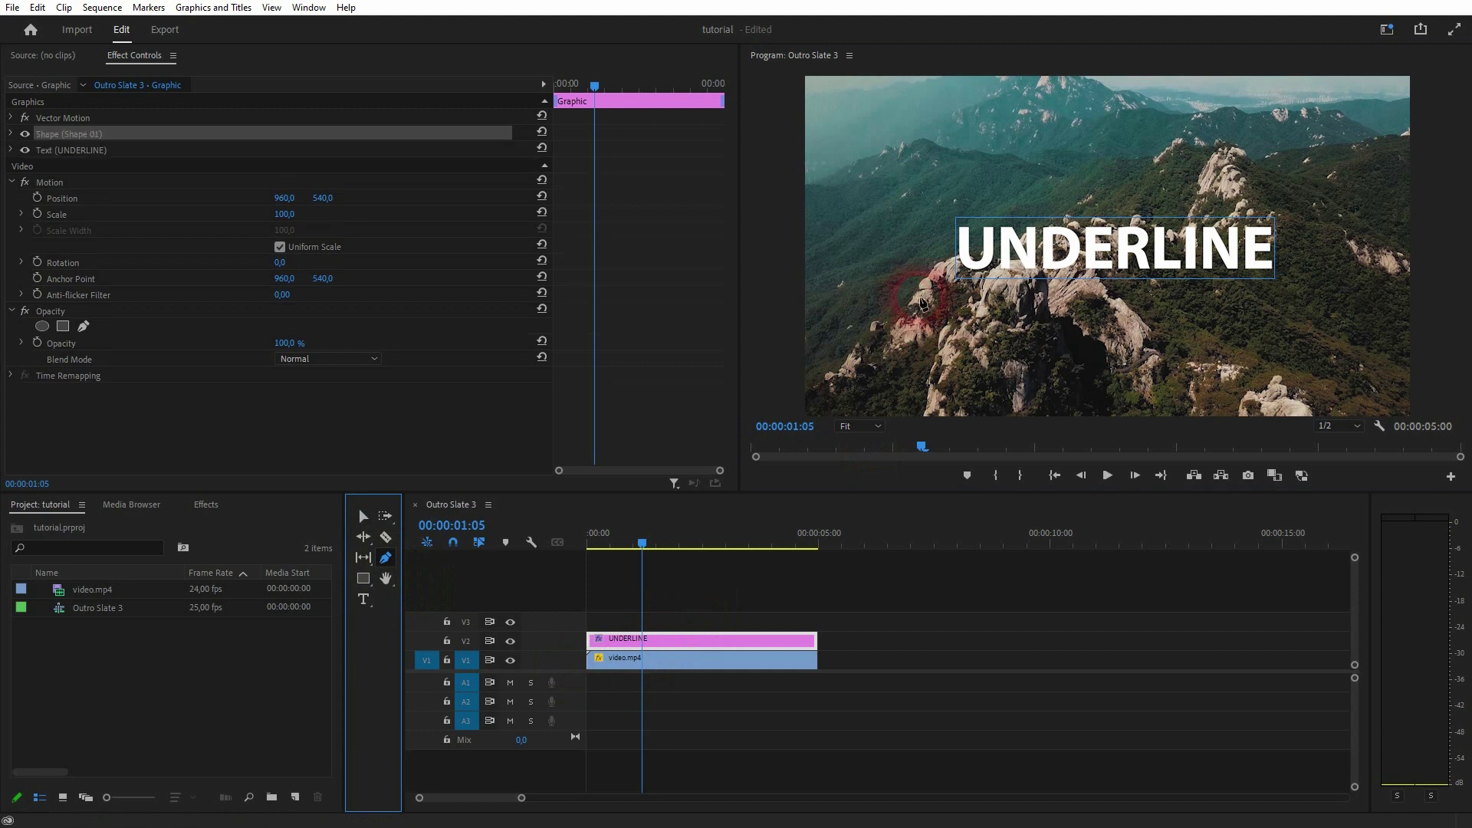
click(1306, 302)
click(859, 643)
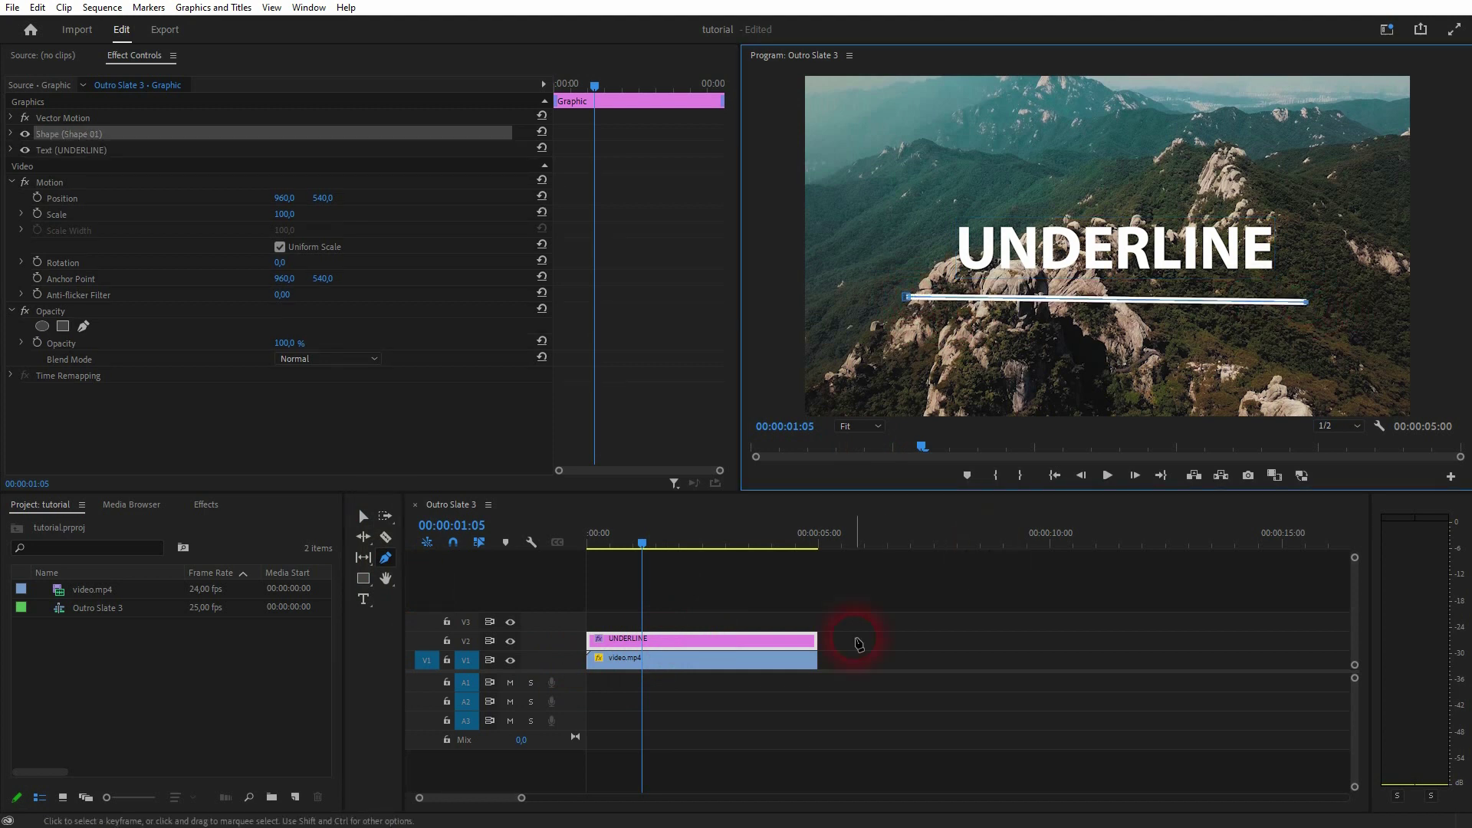
click(766, 644)
click(328, 289)
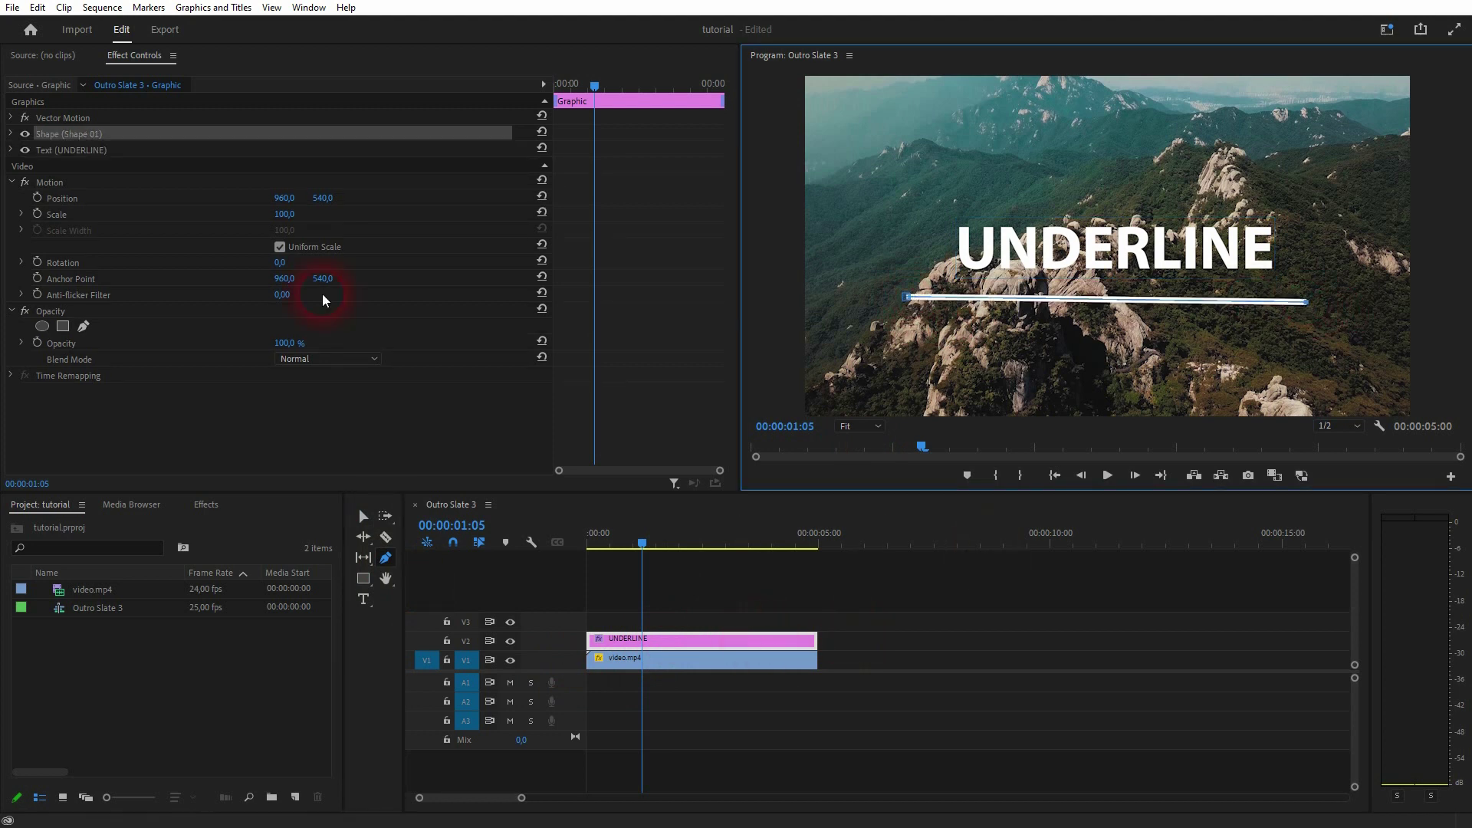
click(53, 153)
click(57, 136)
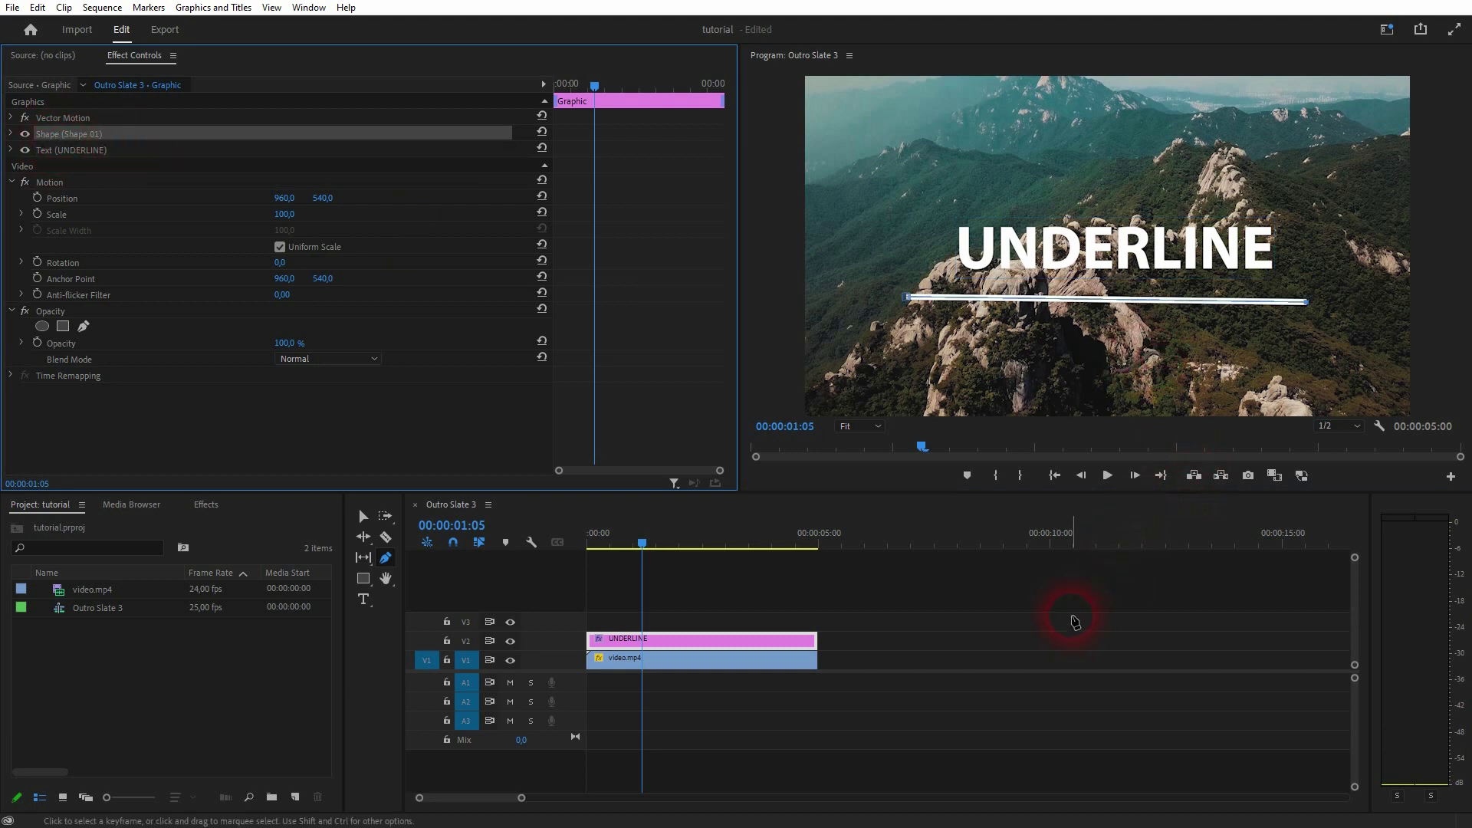
key(ctrl+z)
key(ctrl+z)
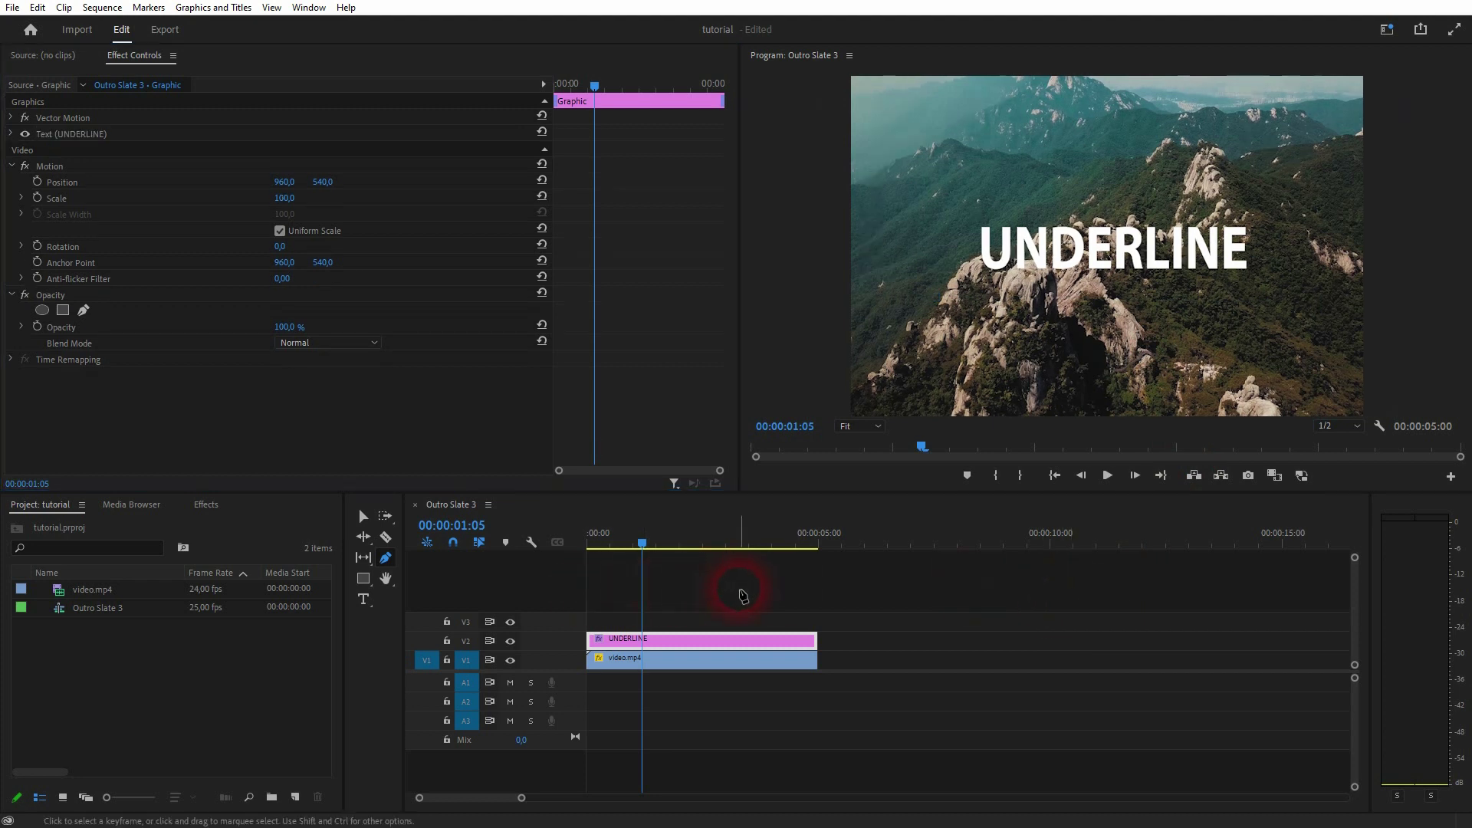
- Draw a horizontal line just below the UNDERLINE text with the Pen tool as a separate graphic clip on track V3
click(742, 593)
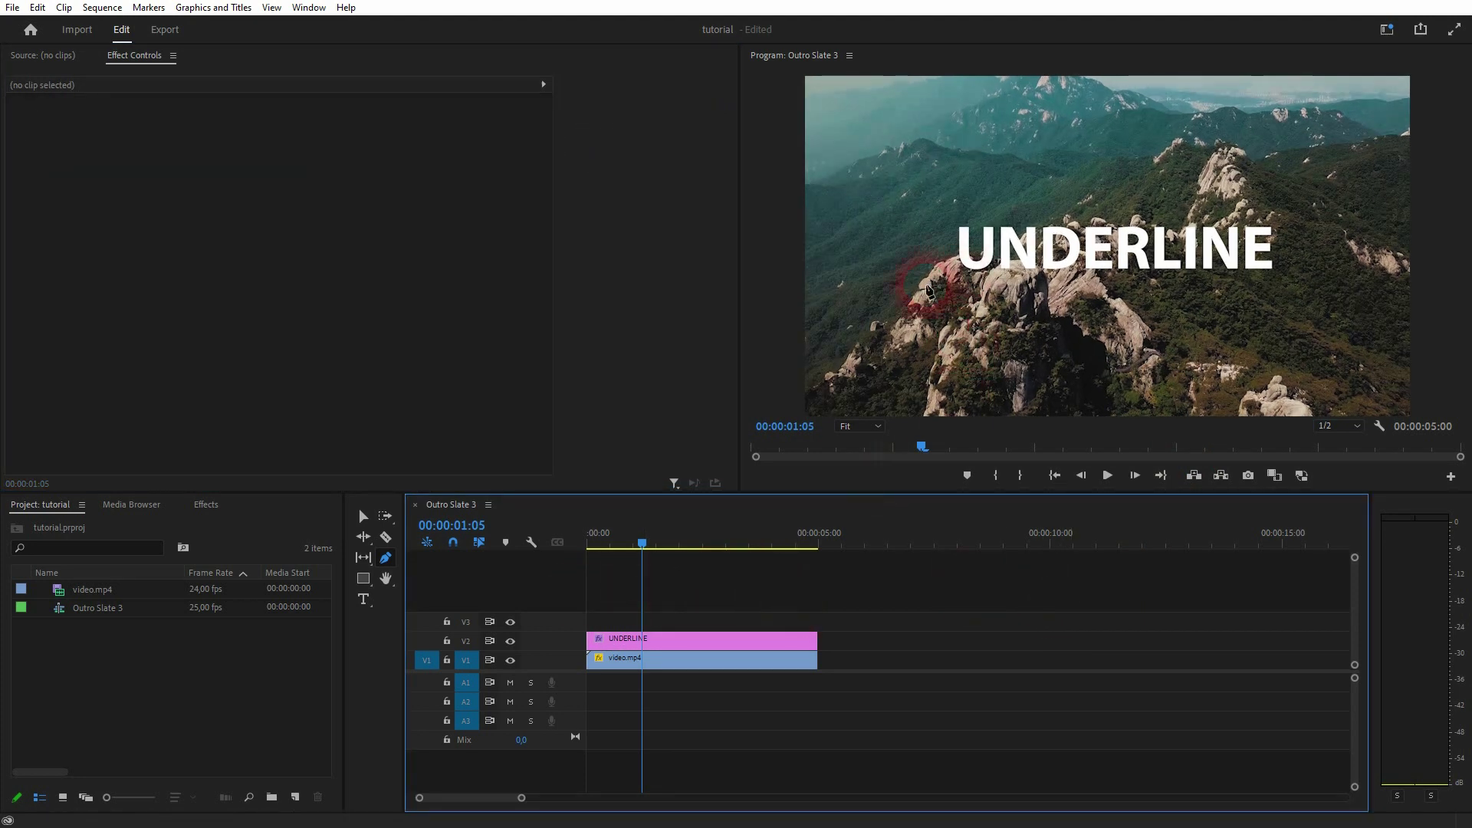
click(925, 284)
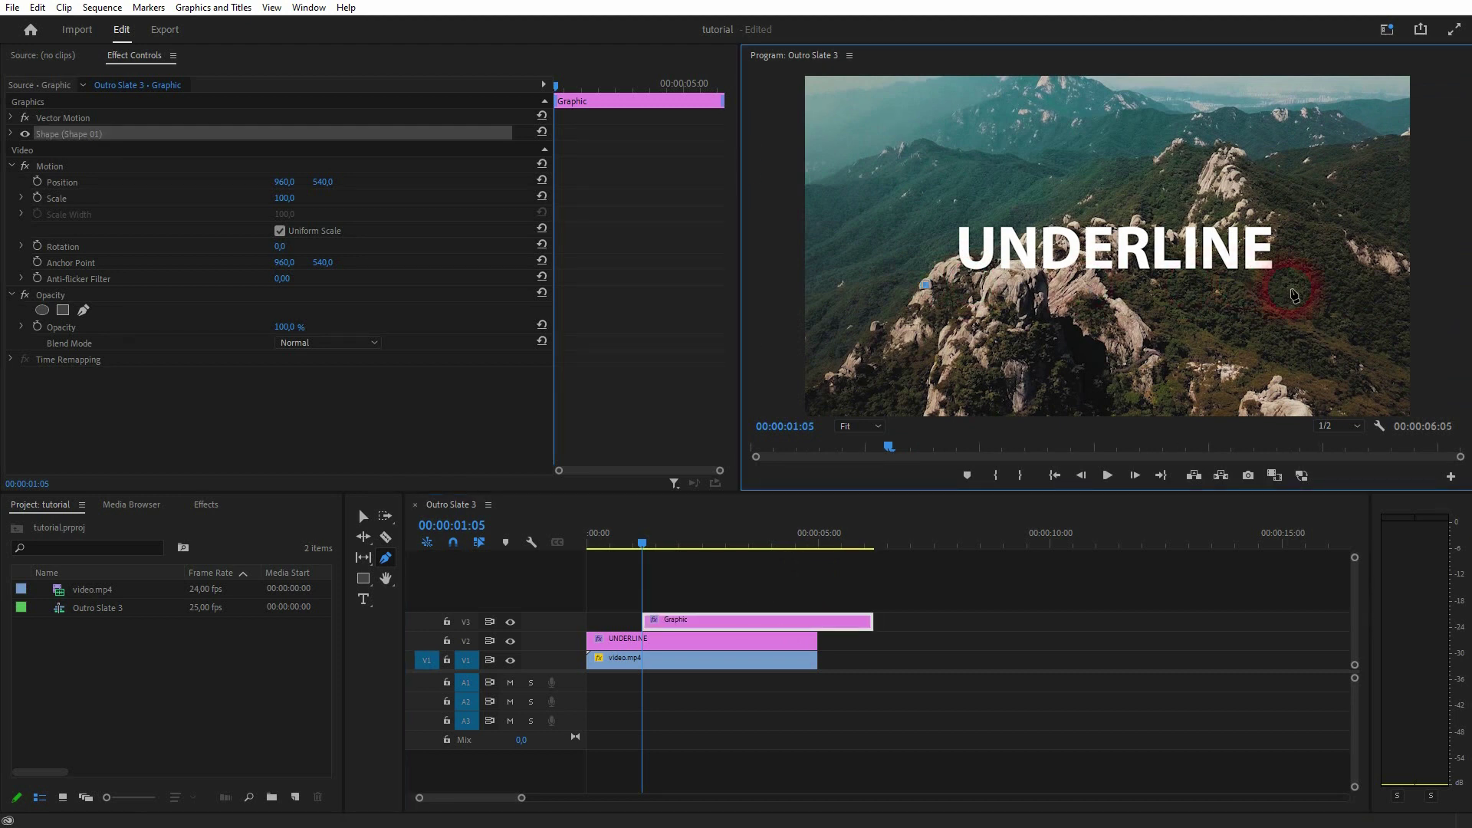
click(1291, 289)
drag(1294, 294, 1294, 288)
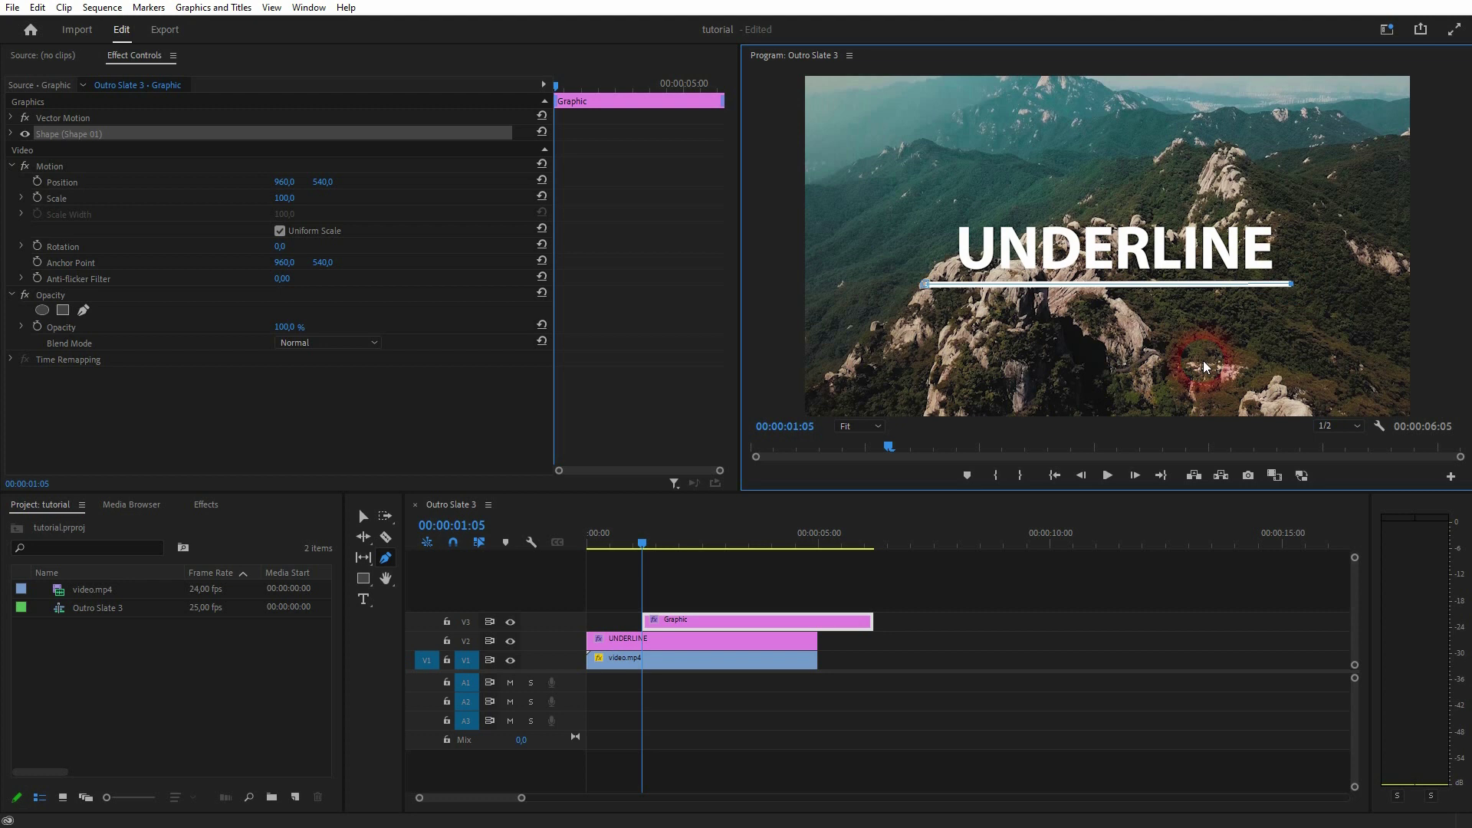
click(726, 620)
- Fine-tune the two end points of the drawn line so that it runs level beneath the title
click(848, 427)
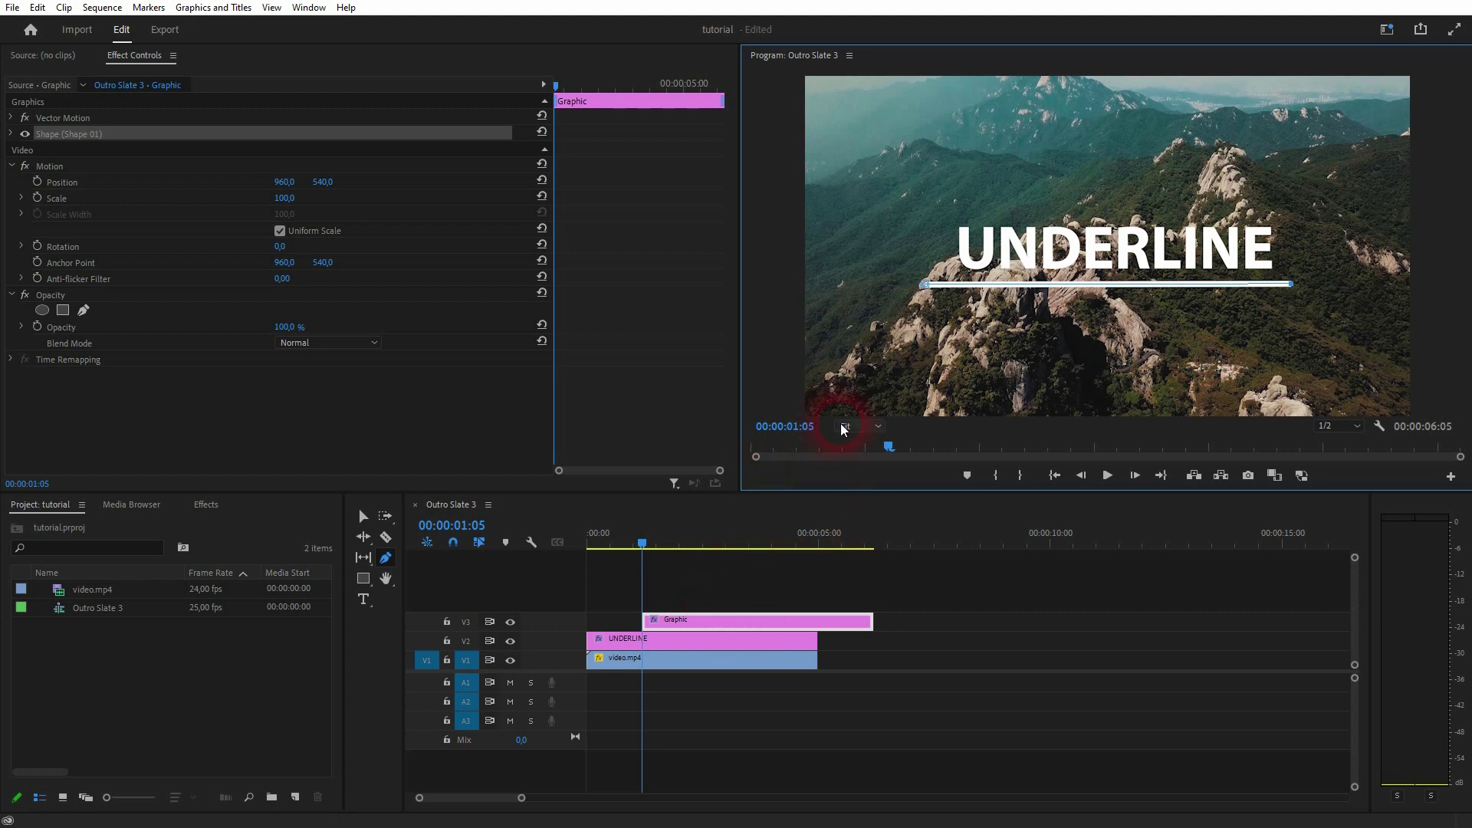
click(871, 497)
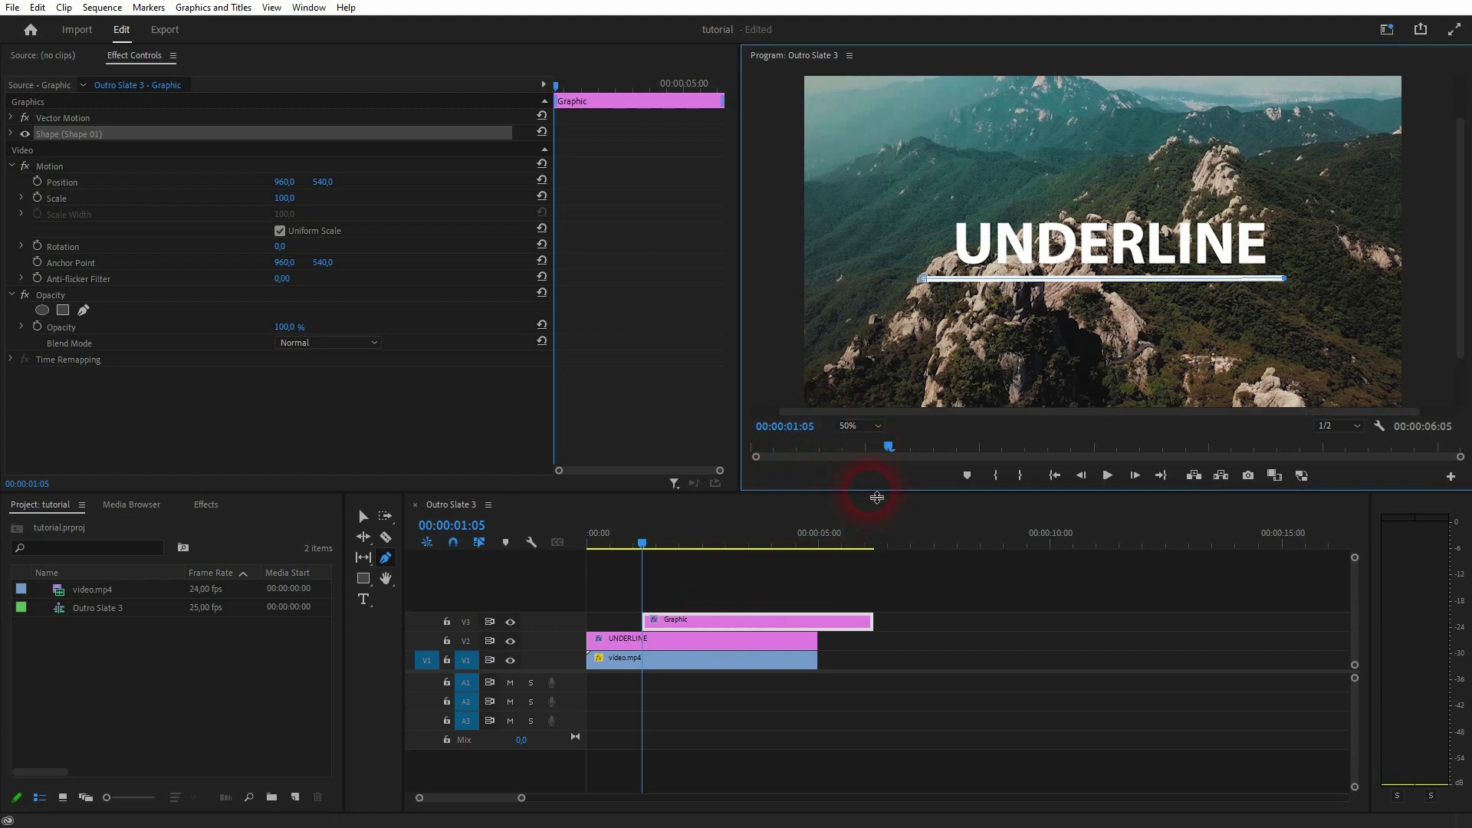
click(854, 436)
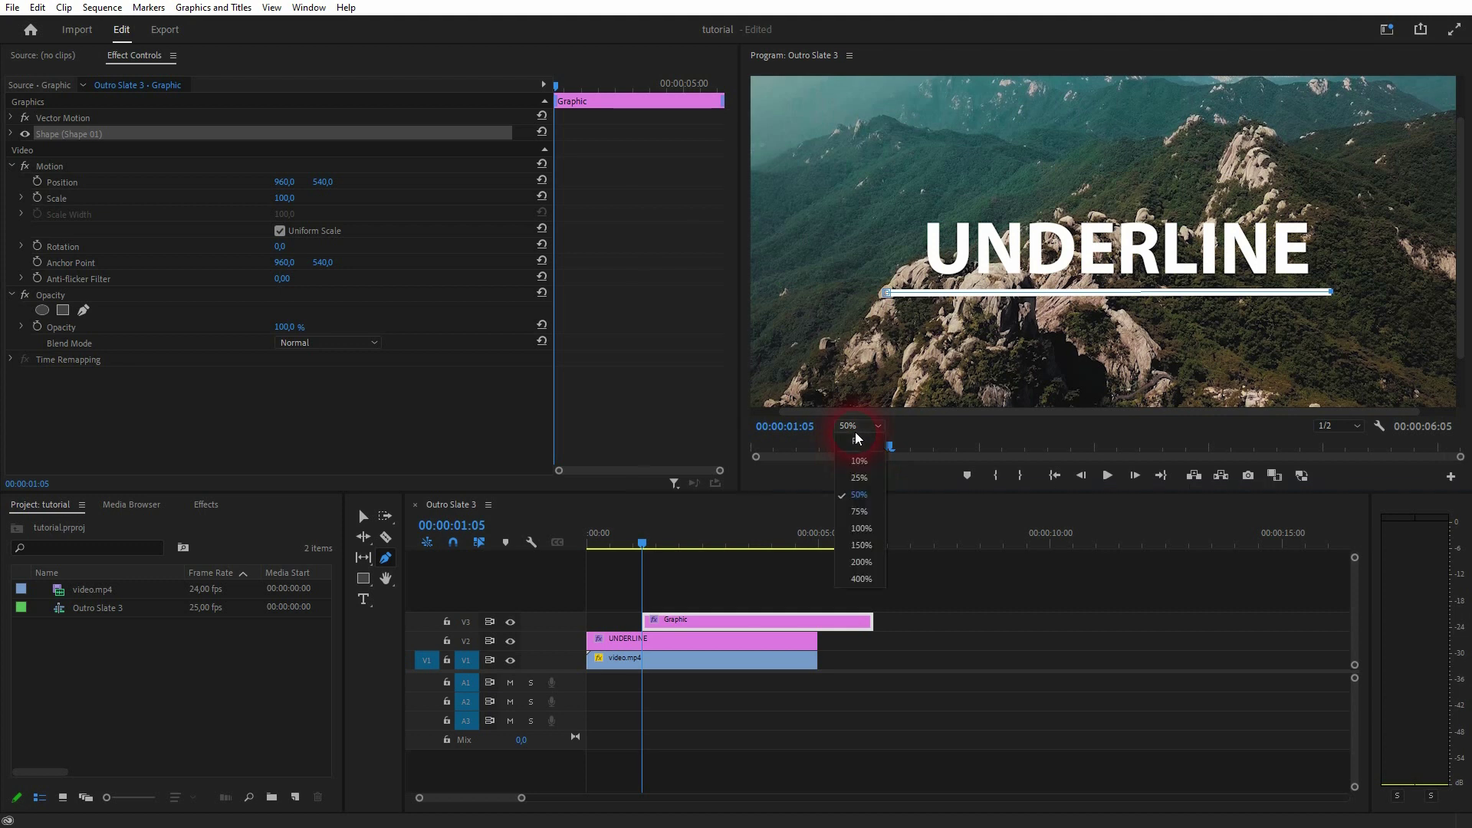
click(860, 511)
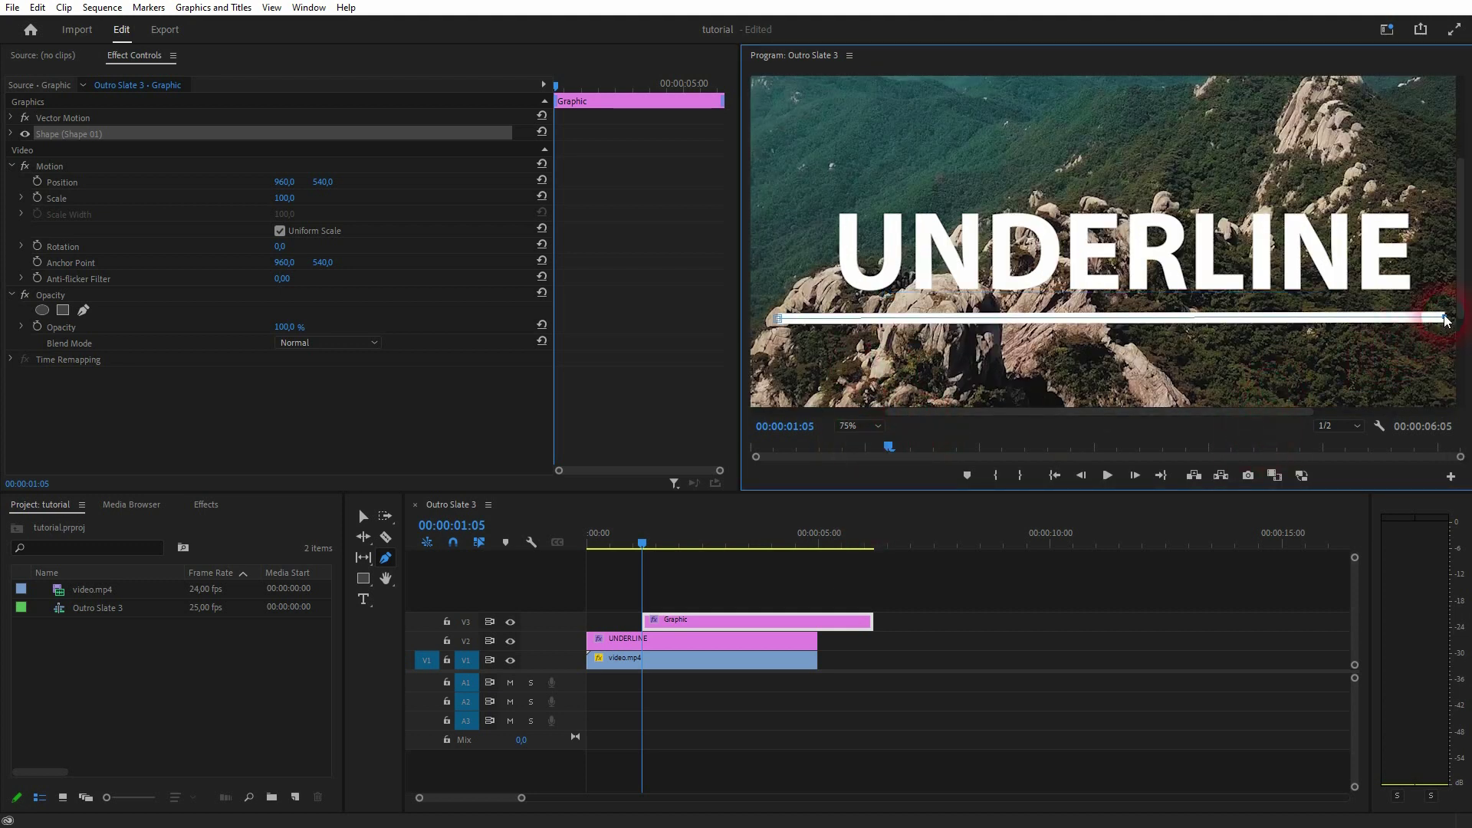
drag(1448, 320, 1447, 320)
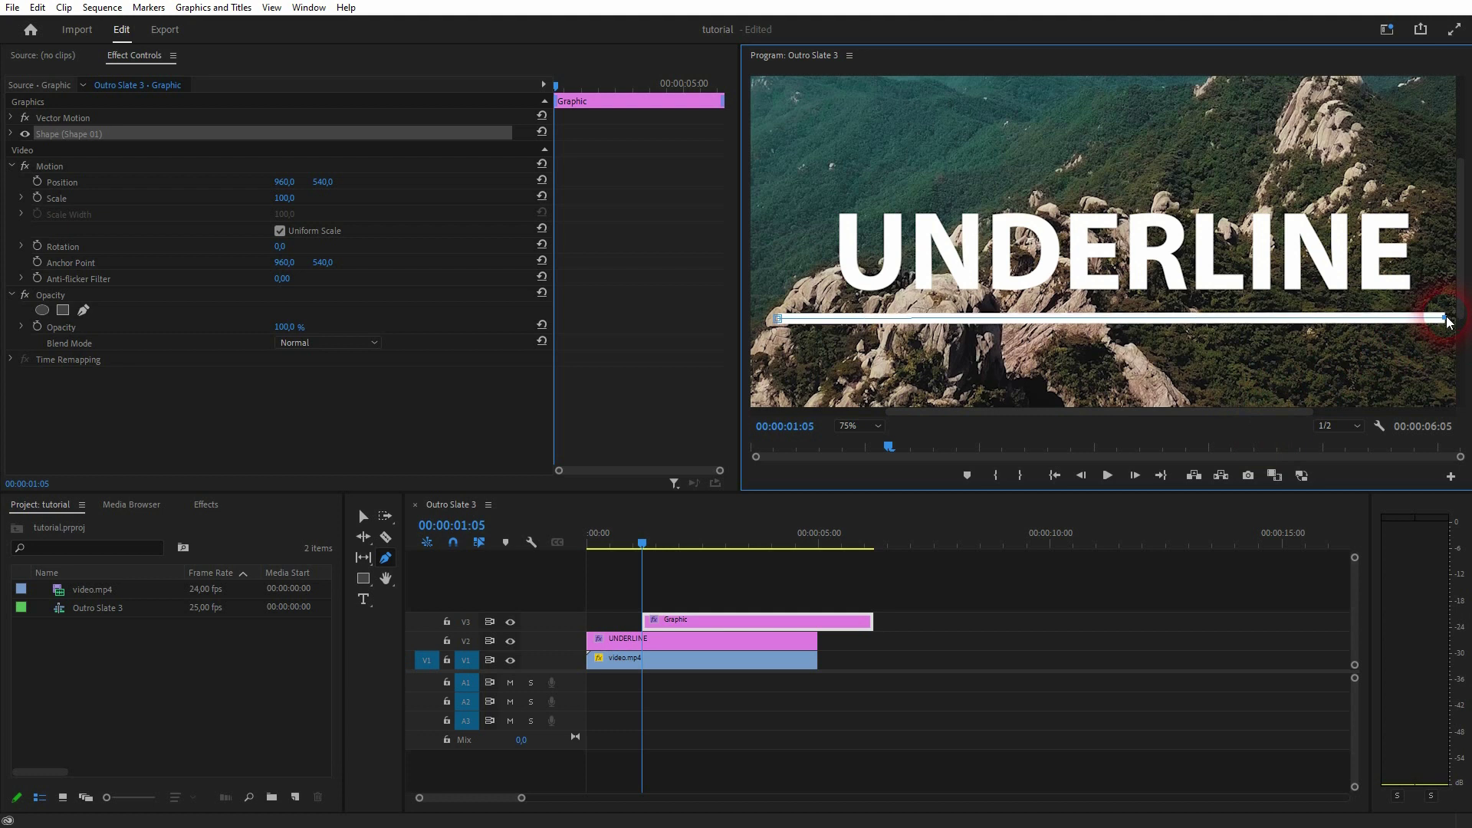
click(912, 317)
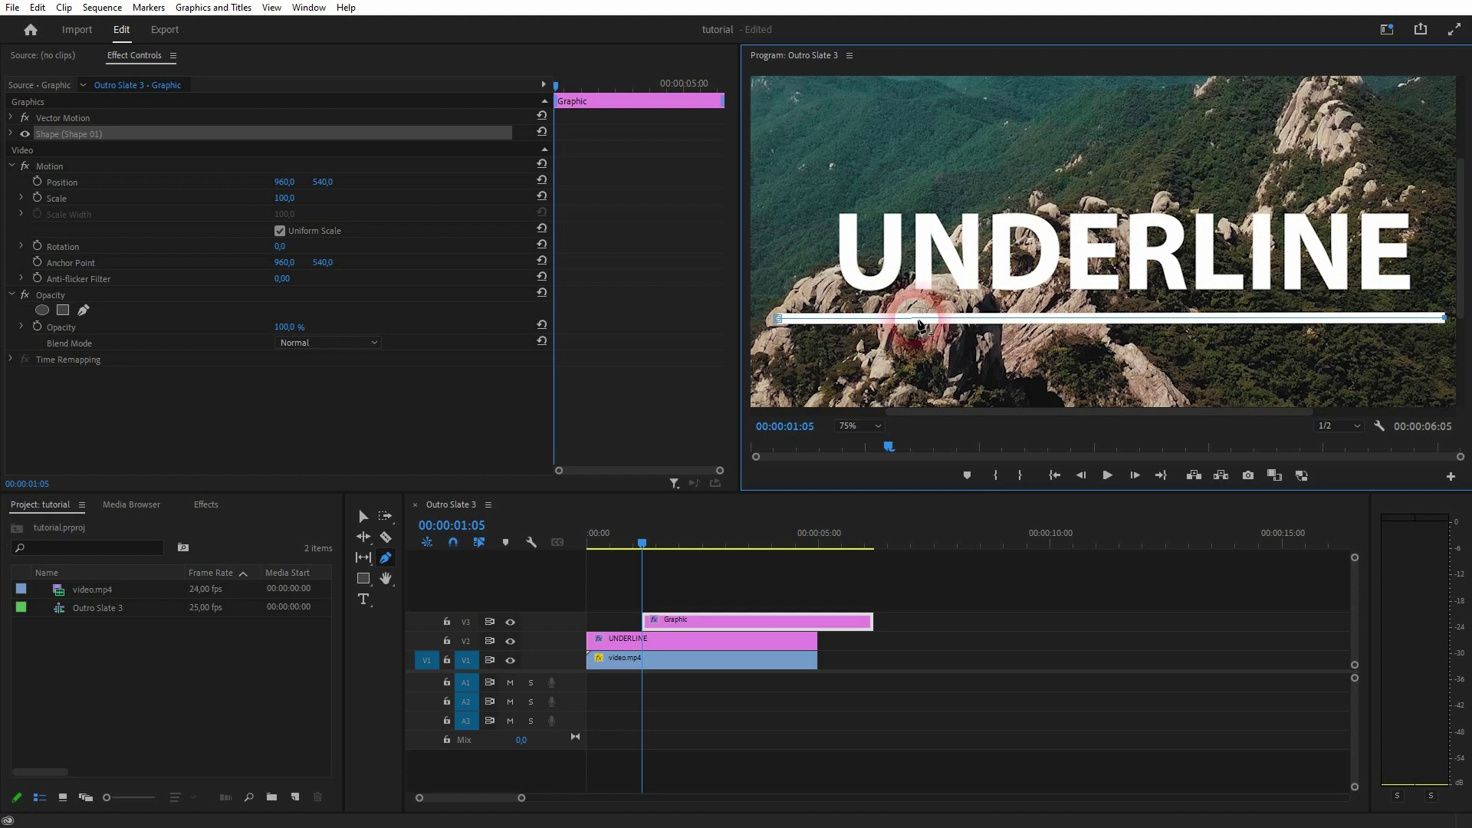
click(791, 316)
drag(791, 316, 776, 320)
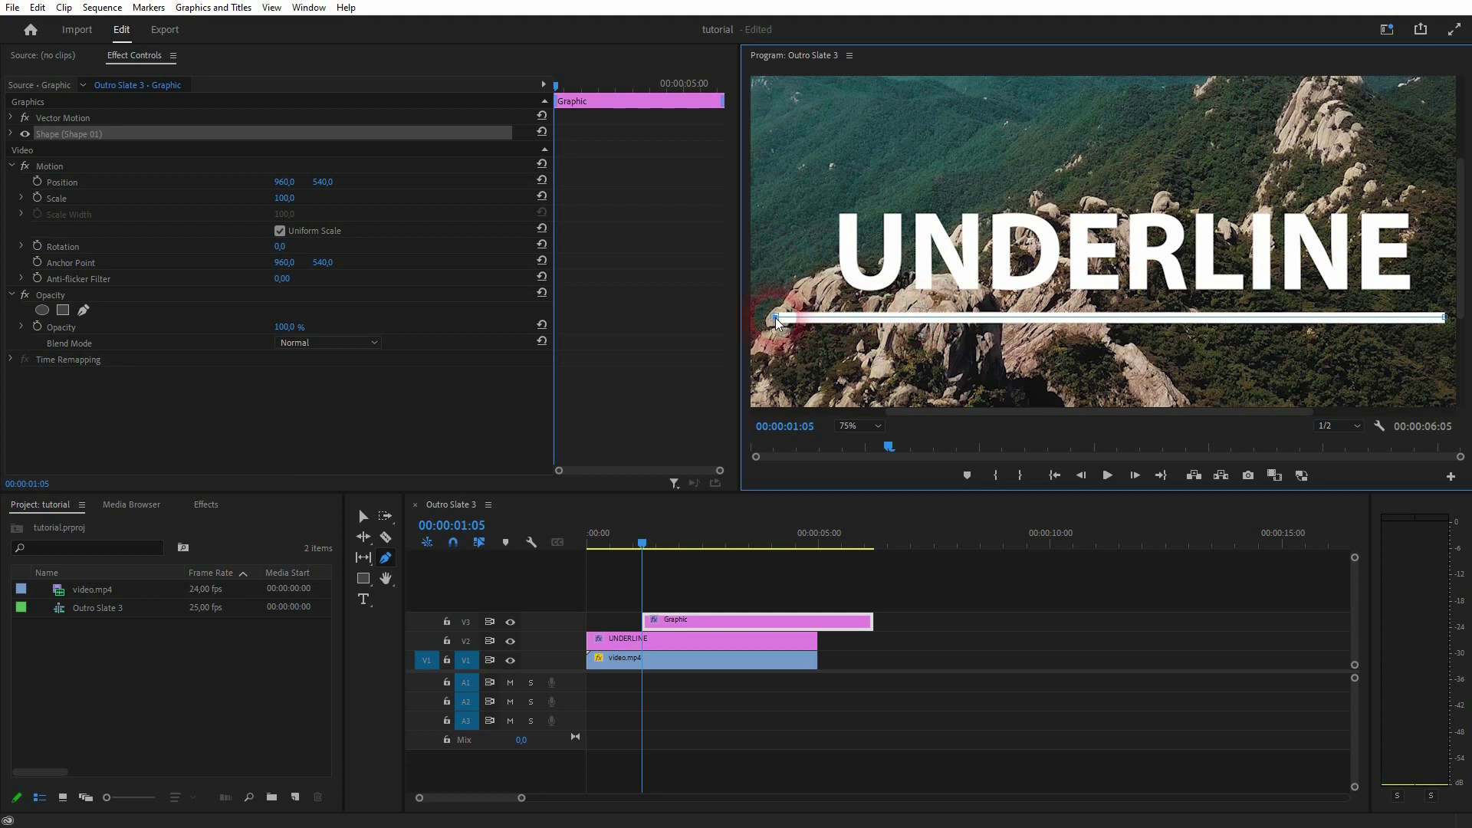
click(1461, 317)
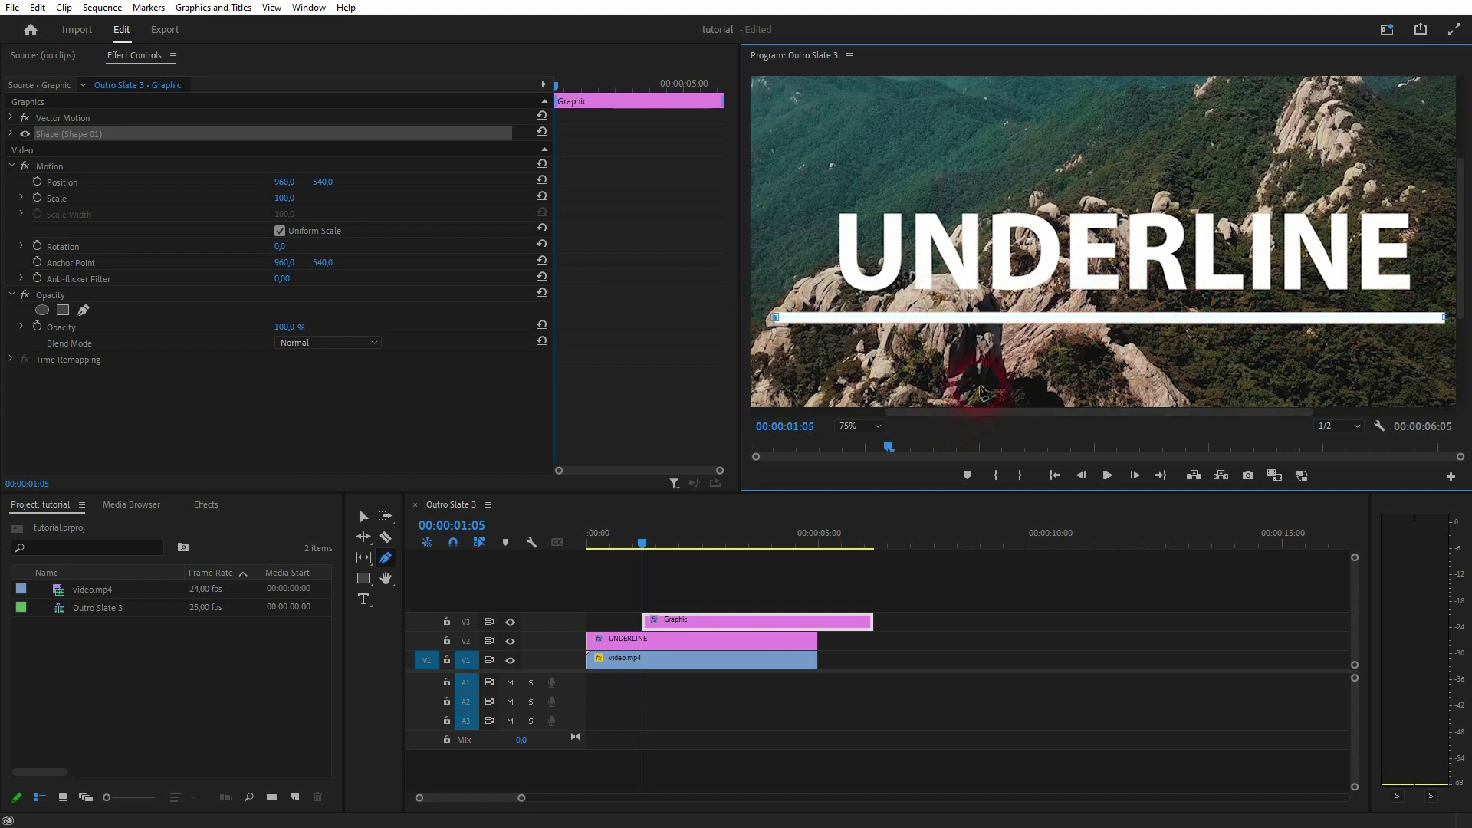
click(863, 426)
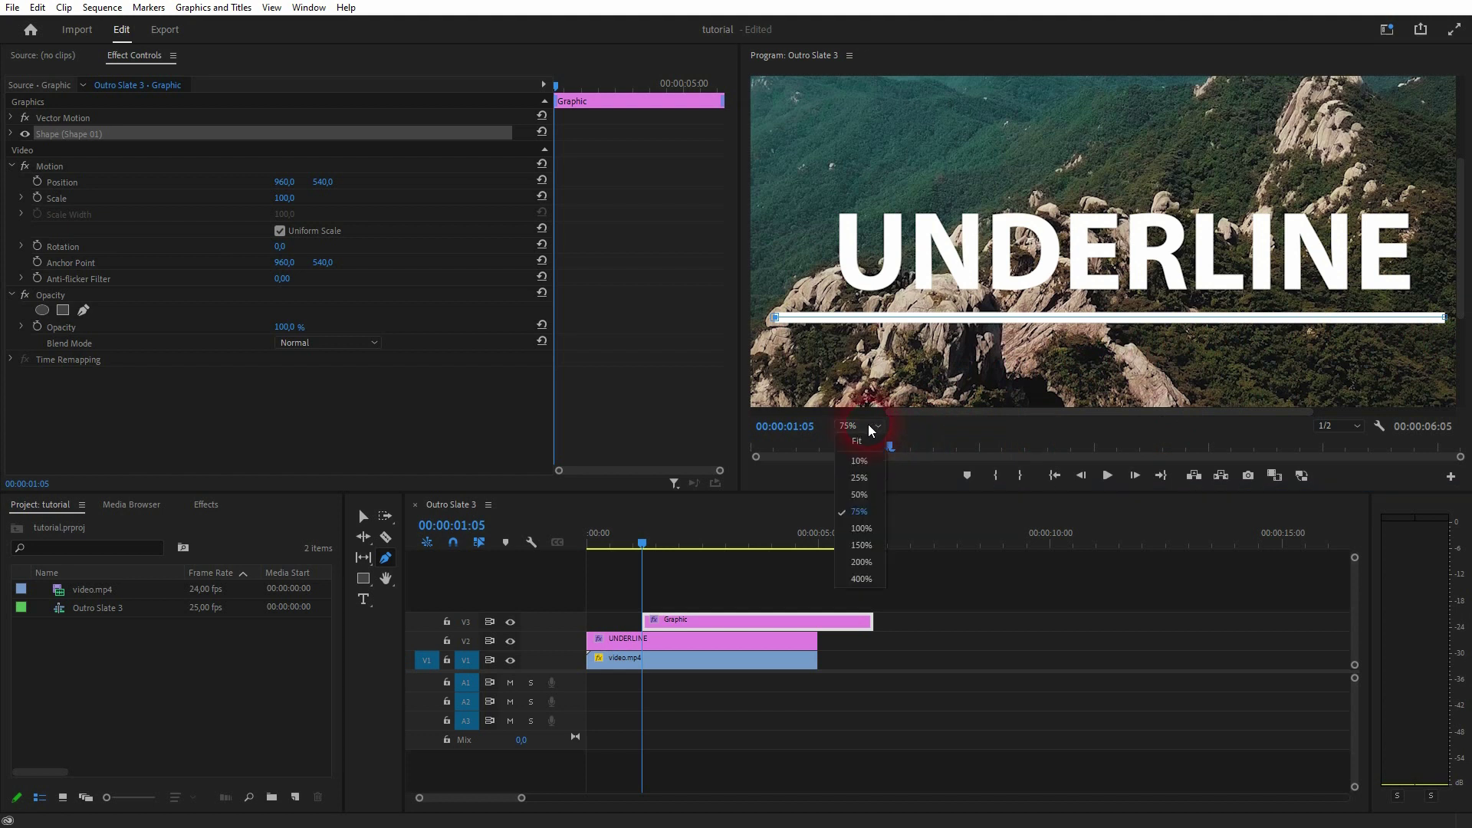
click(867, 495)
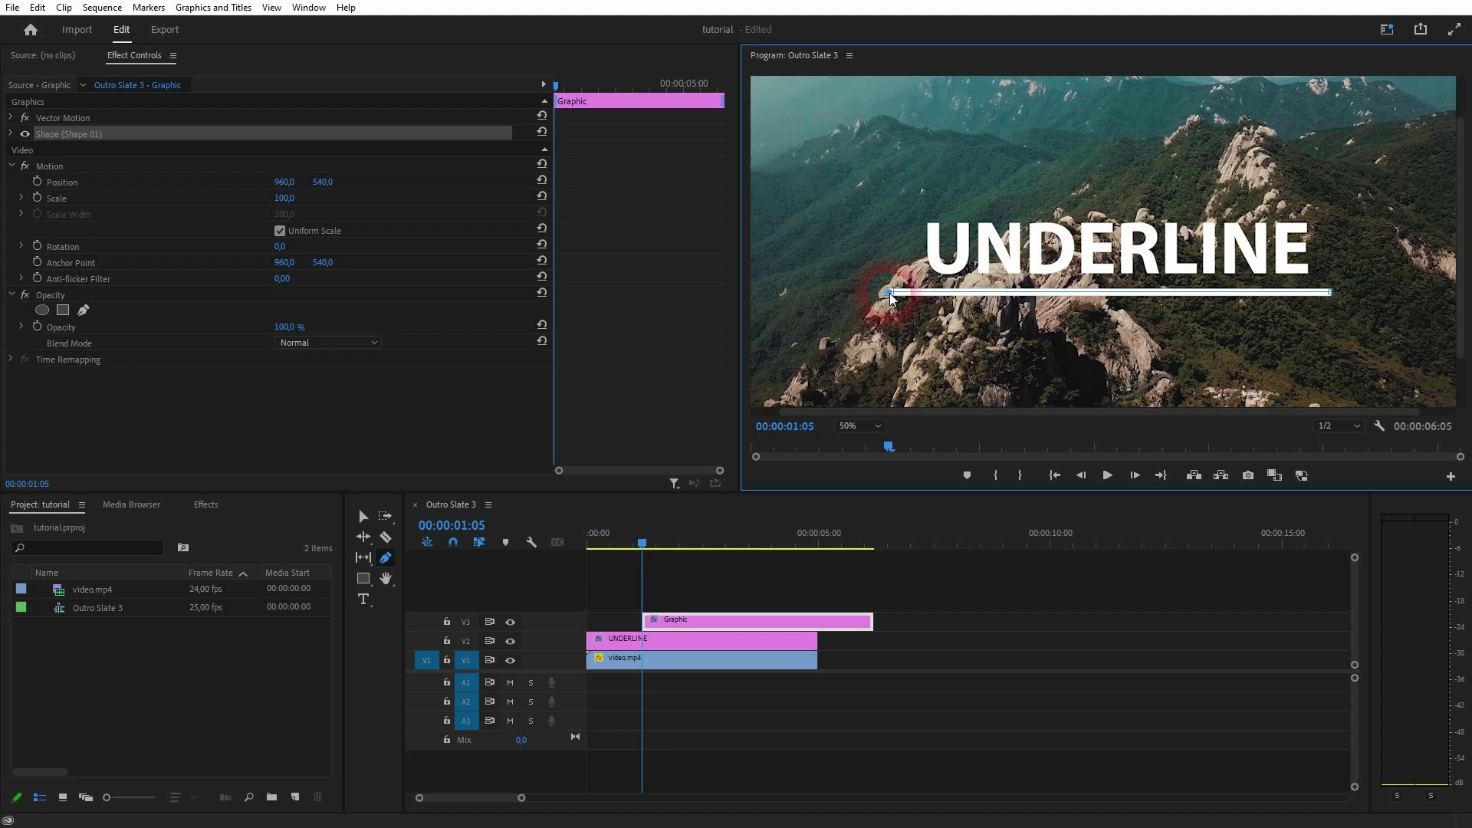
- Trim the end of the line's graphic clip on V3 to match the end of the UNDERLINE title clip
drag(891, 295, 896, 295)
click(365, 516)
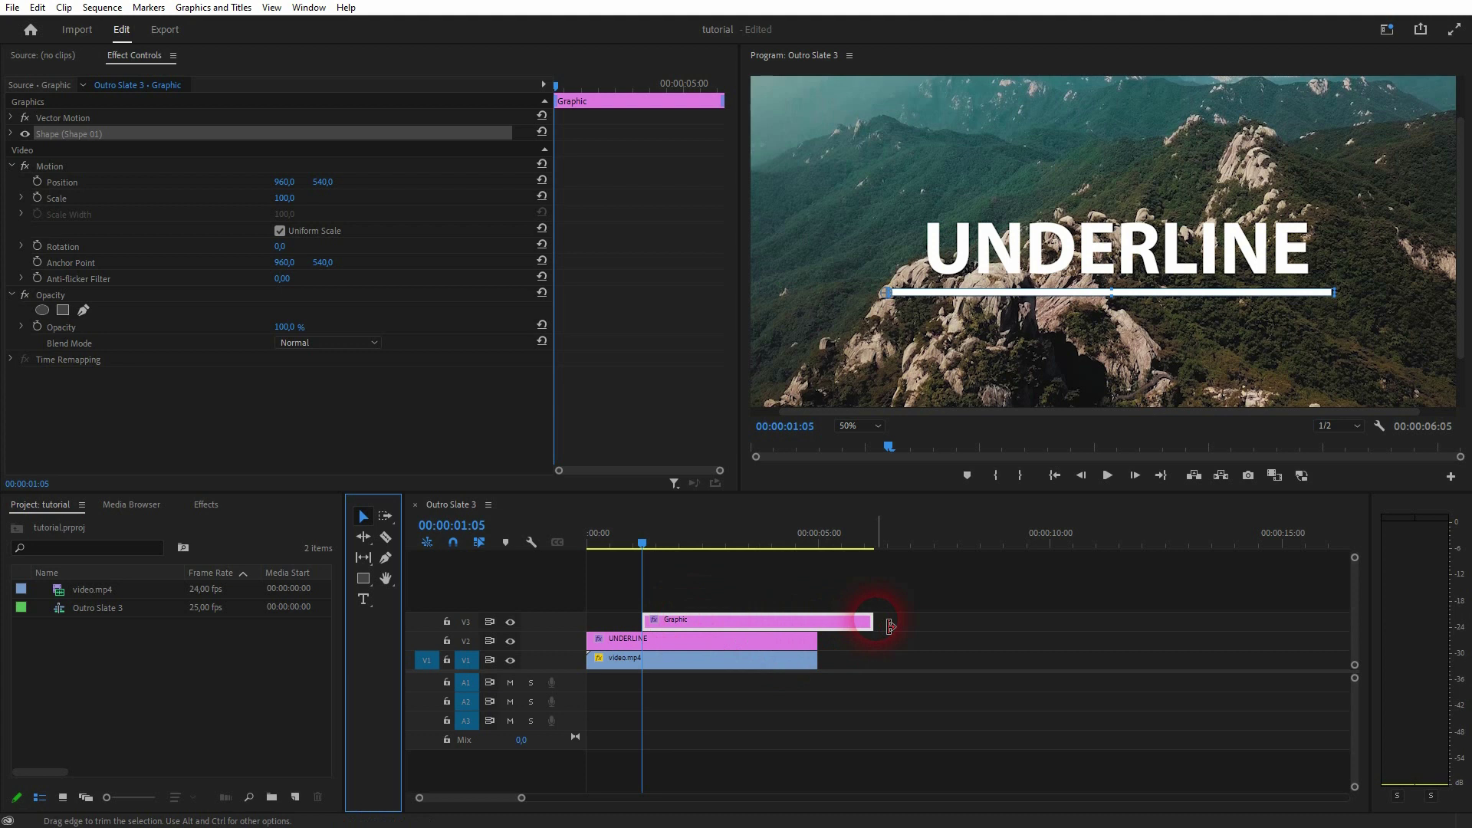
drag(872, 621, 821, 641)
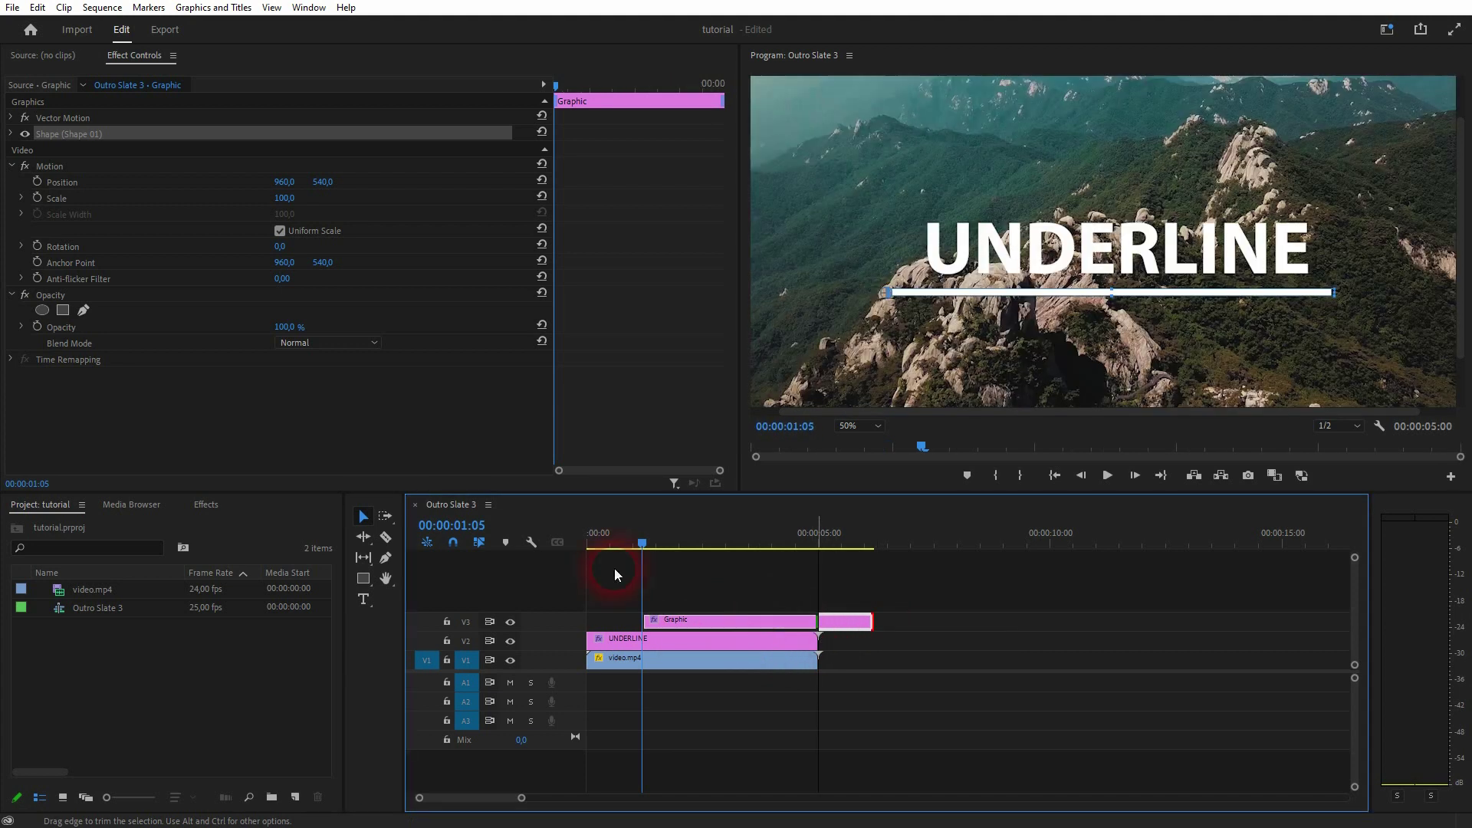
mouse_move(641, 543)
mouse_down()
mouse_move(624, 546)
mouse_move(650, 550)
mouse_up()
click(1186, 309)
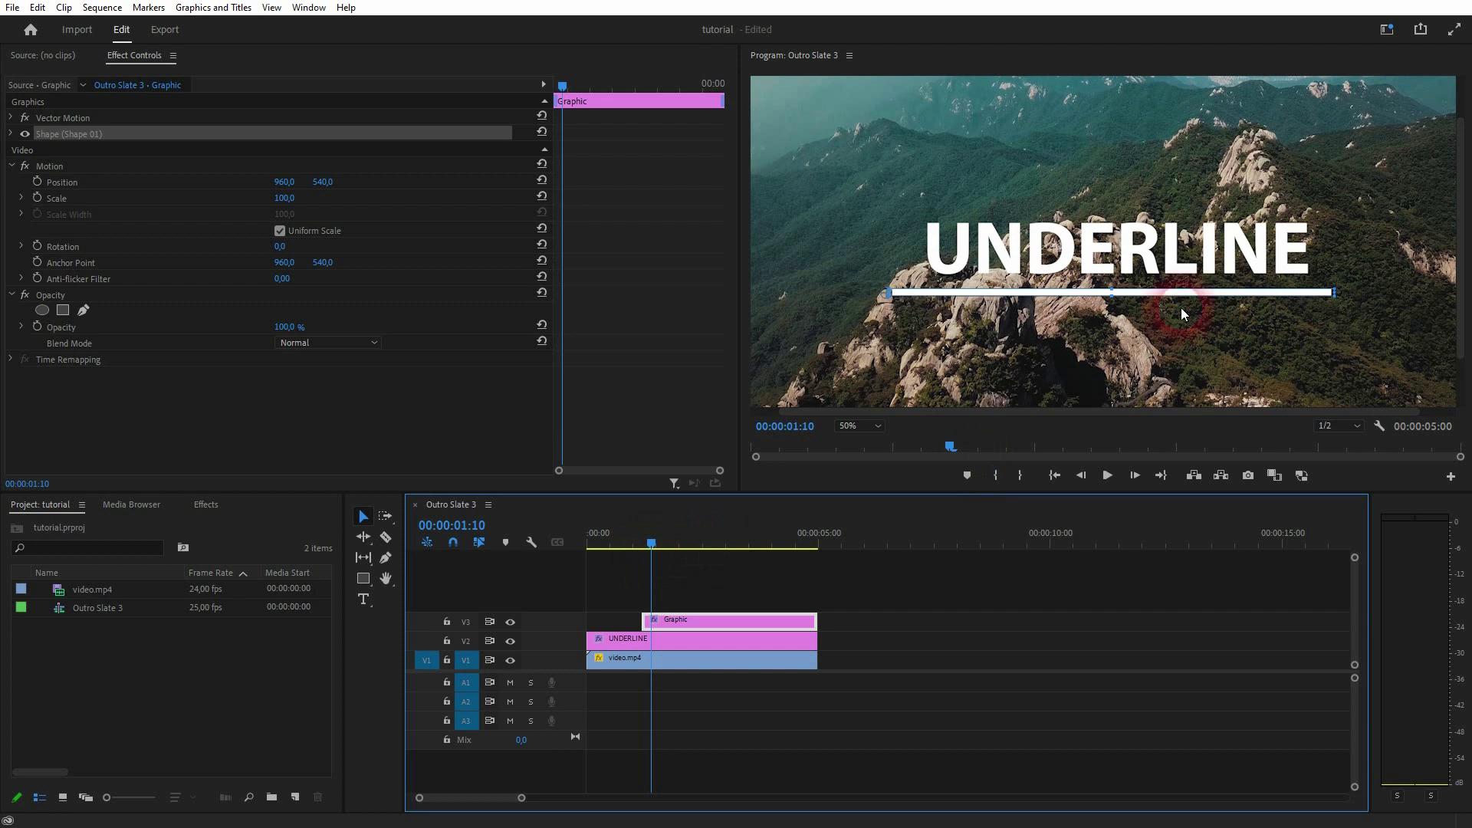
- Expand the shape properties of the line in the V3 graphic clip and select its Shape layer
click(11, 134)
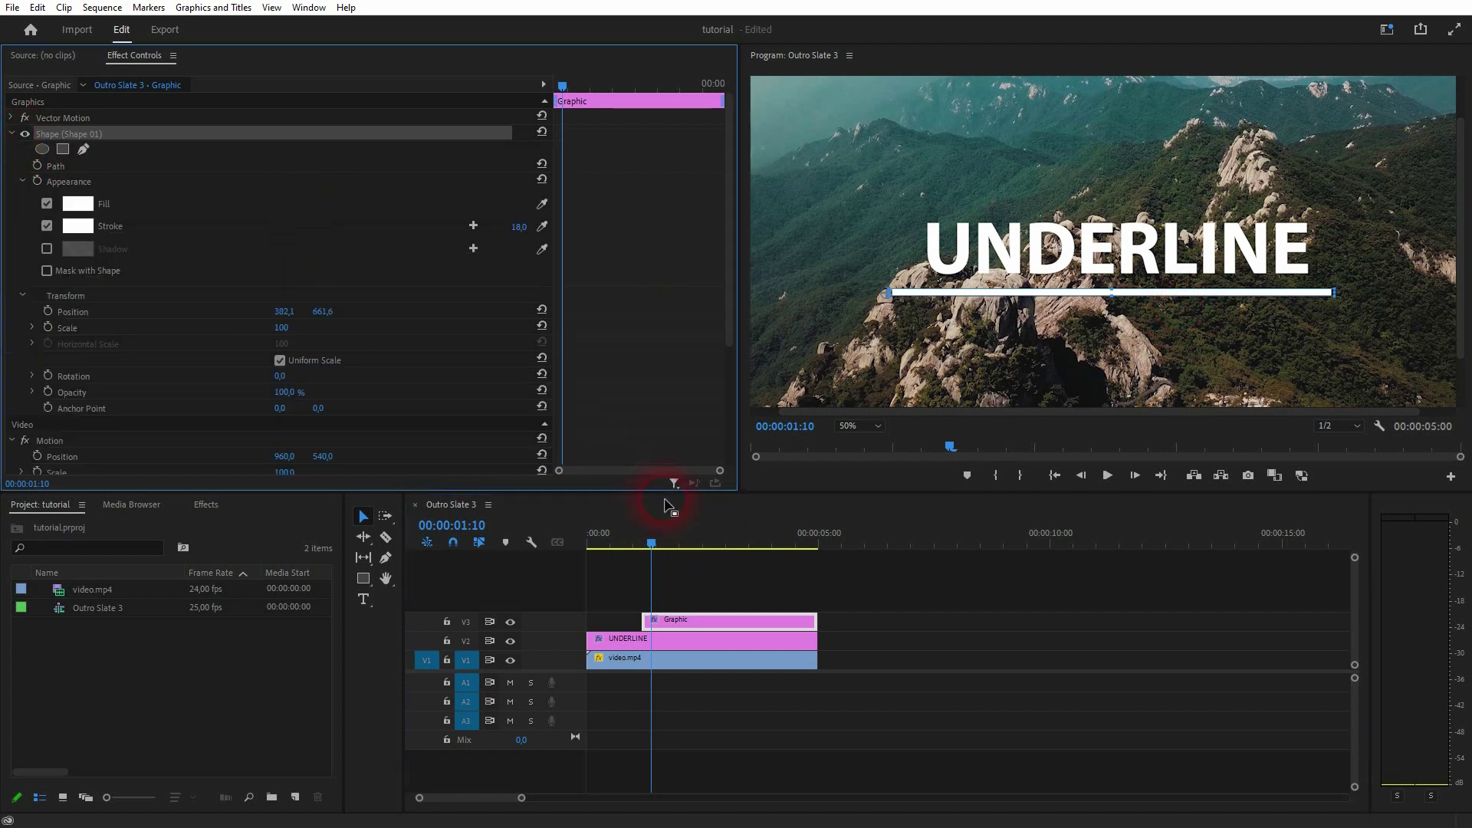
click(704, 627)
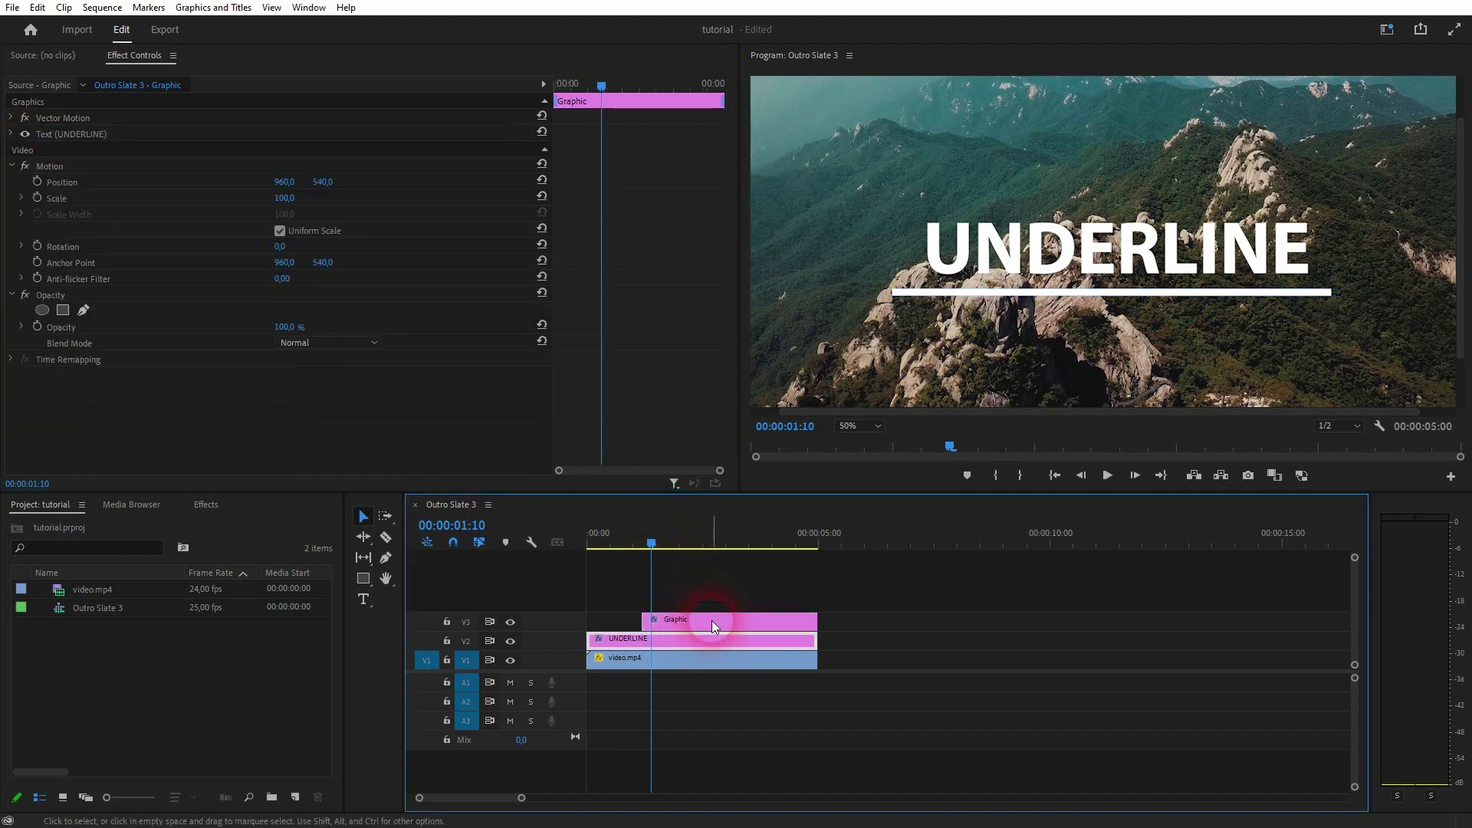
click(736, 618)
click(170, 204)
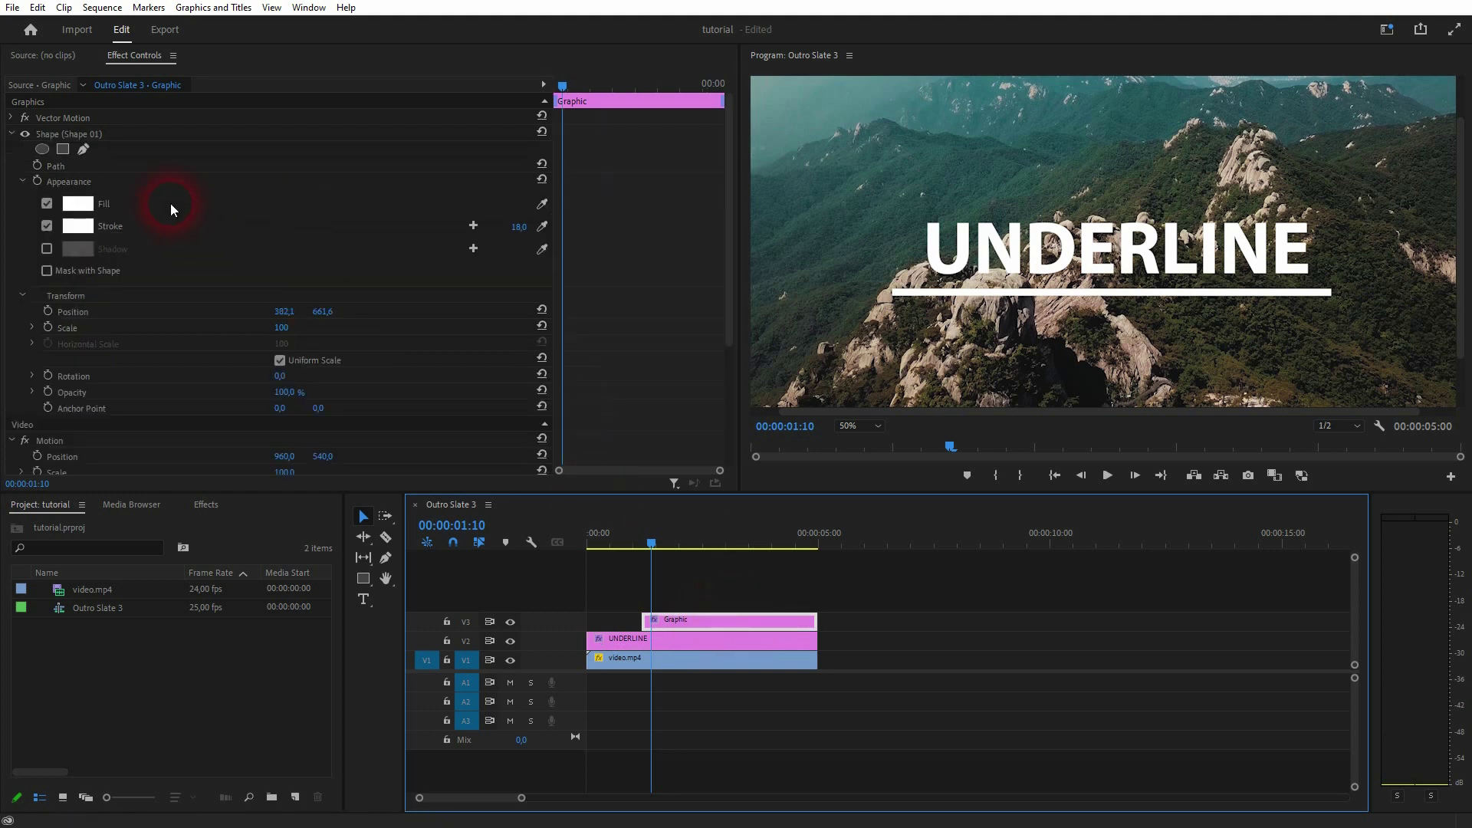
click(55, 136)
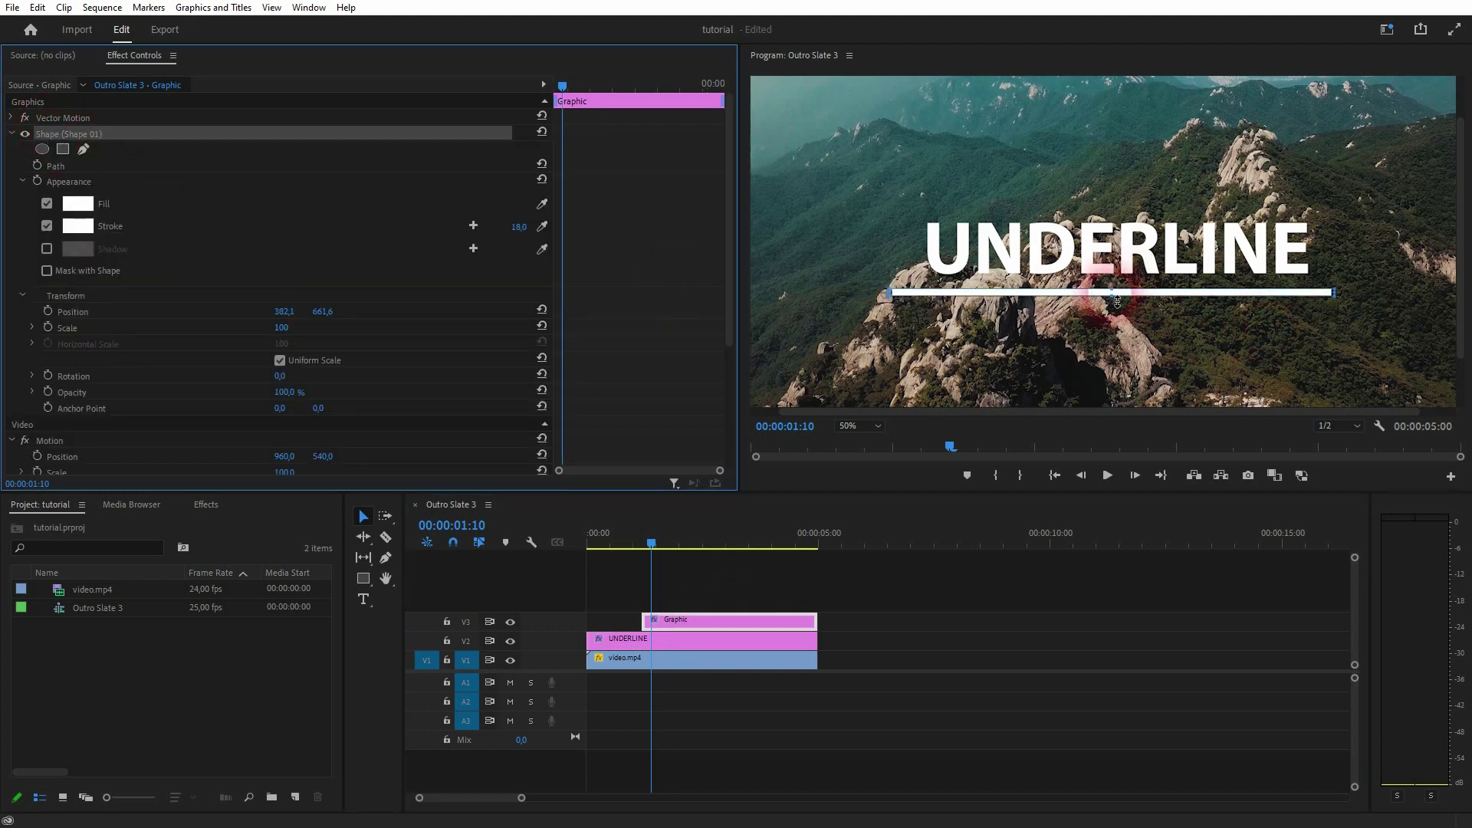
click(250, 102)
- Look at the line's fill colour settings and accept white, FFFFFF
click(91, 202)
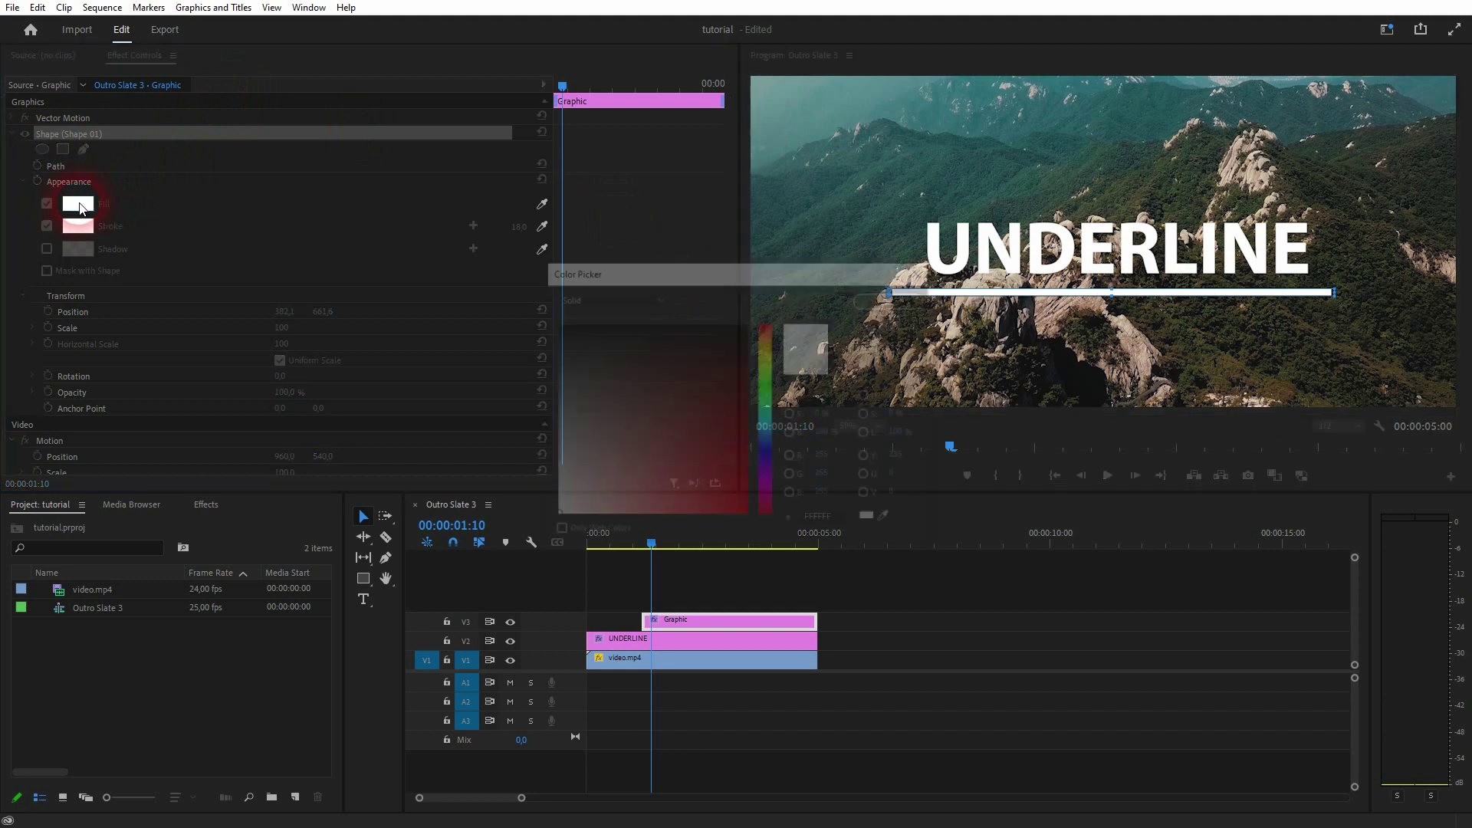
mouse_move(642, 412)
mouse_down()
mouse_move(581, 508)
mouse_move(494, 551)
mouse_up()
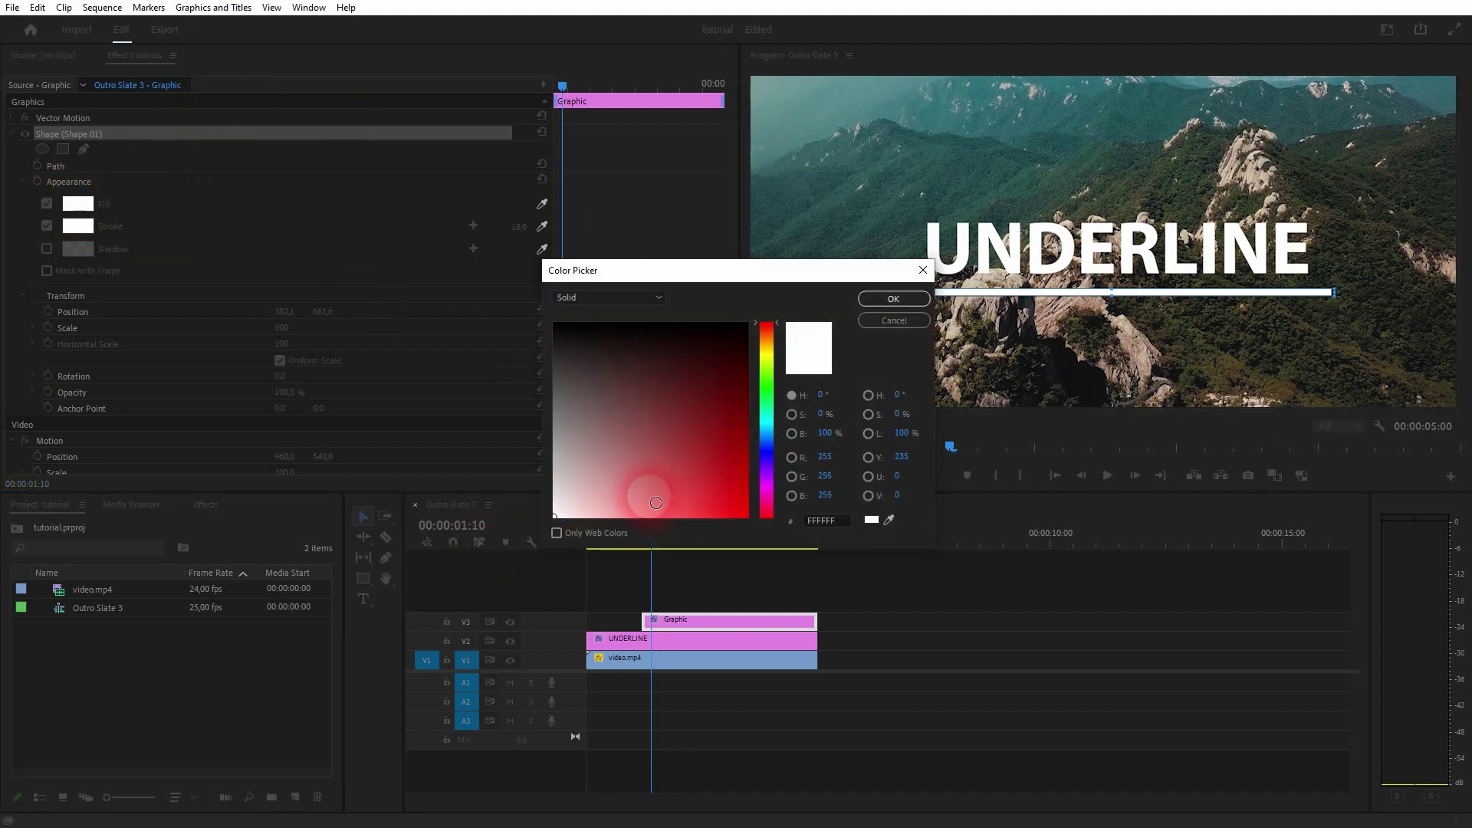
click(876, 299)
click(231, 172)
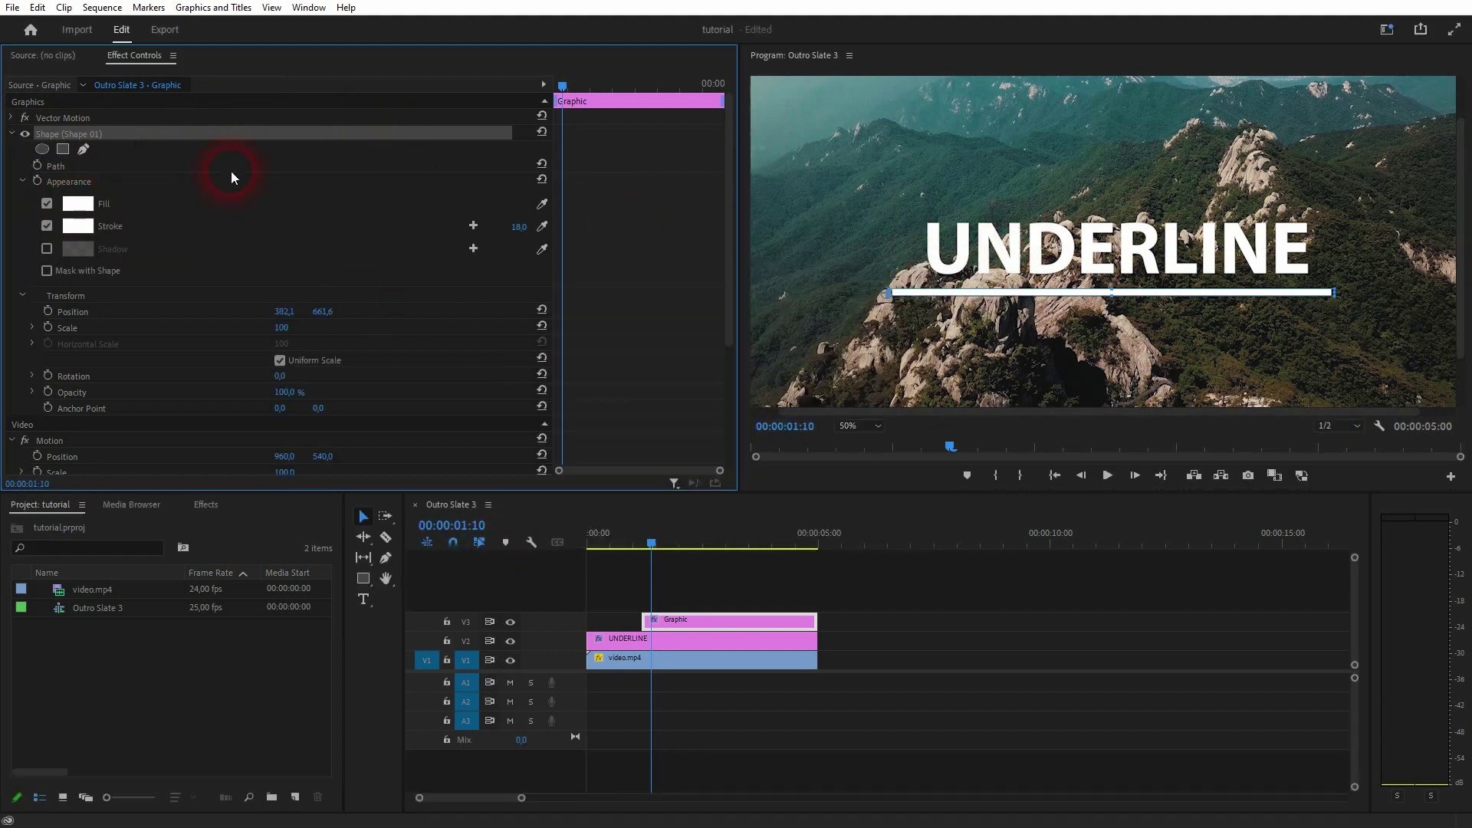
- Try switching the line's stroke off and on, and set its stroke width to 17
click(46, 226)
click(45, 227)
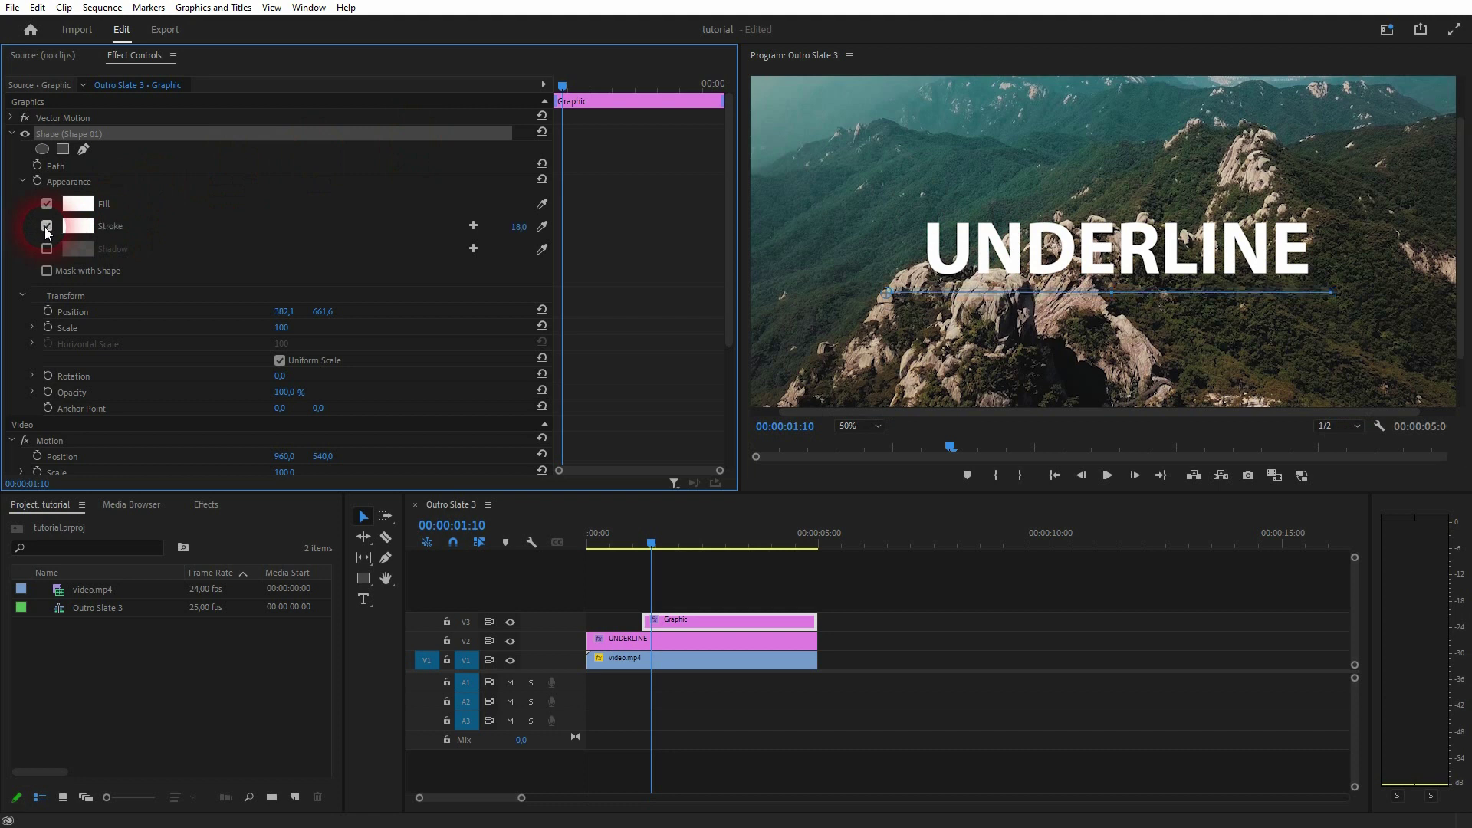
click(491, 226)
click(525, 228)
text(1)
key(Return)
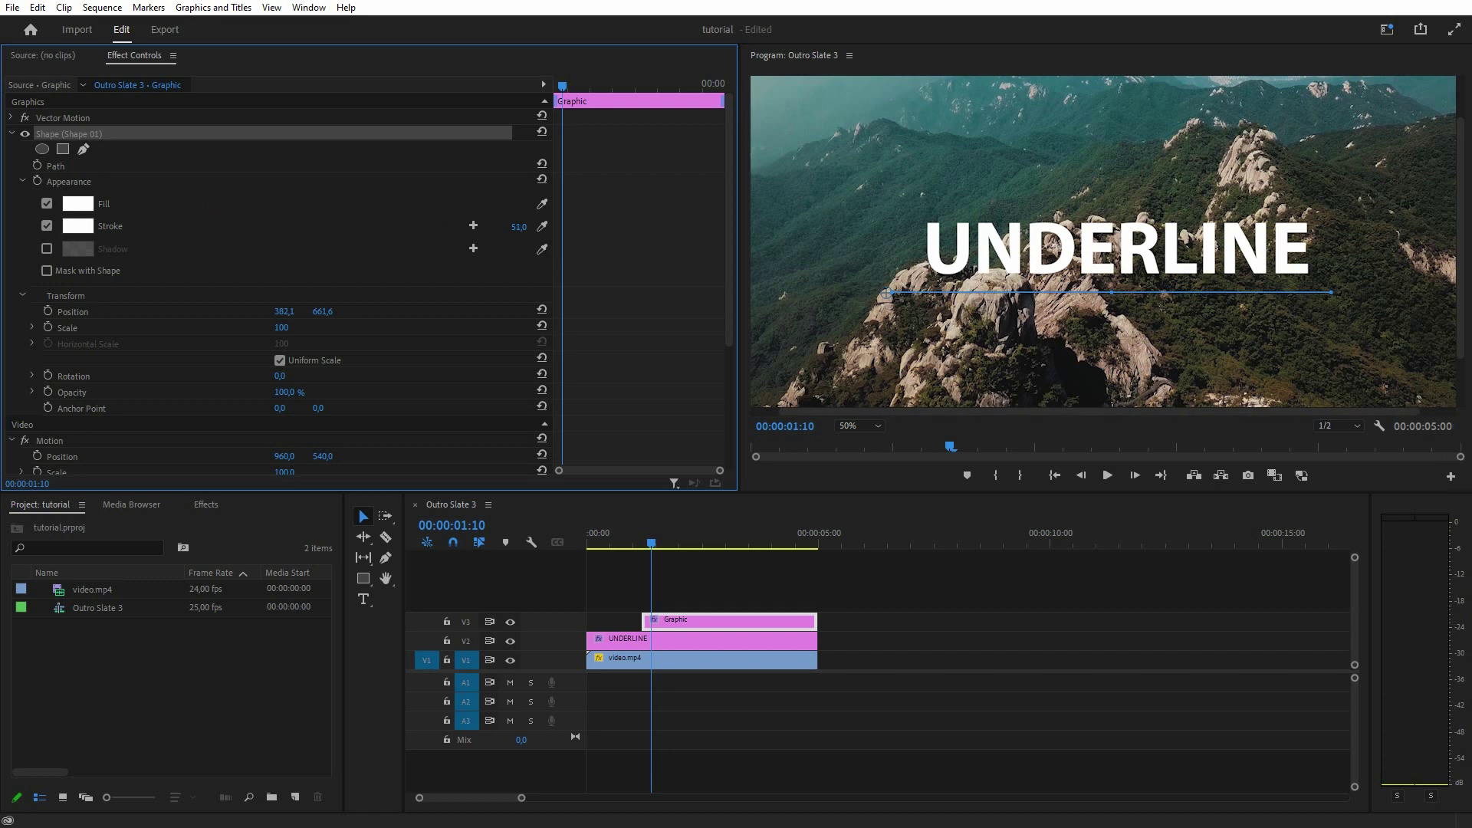
mouse_move(519, 227)
mouse_down()
mouse_move(557, 227)
mouse_move(520, 227)
mouse_move(532, 227)
mouse_up()
click(687, 240)
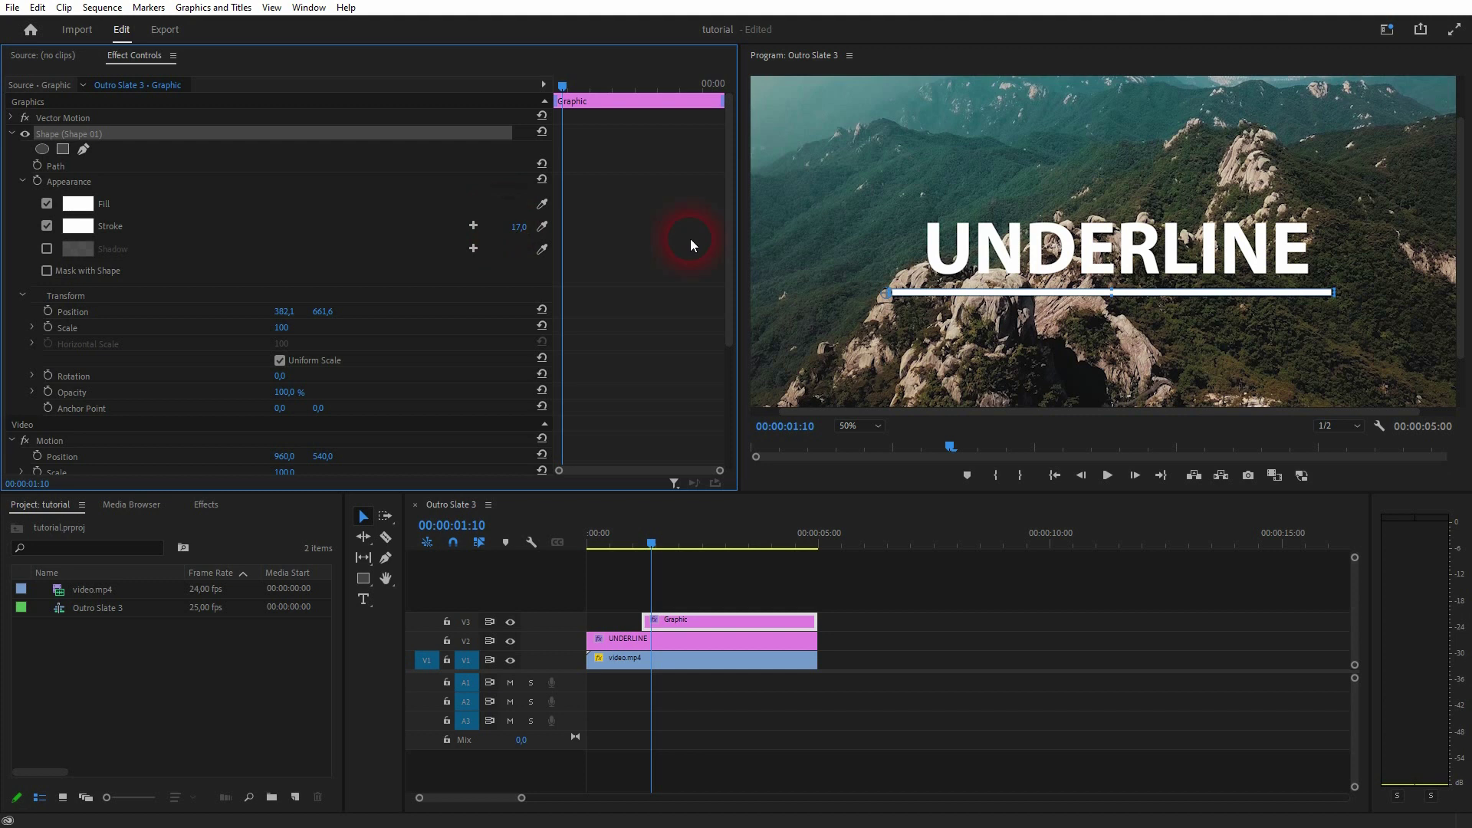
- Set the stroke width of the line beneath the title to 20
click(1016, 345)
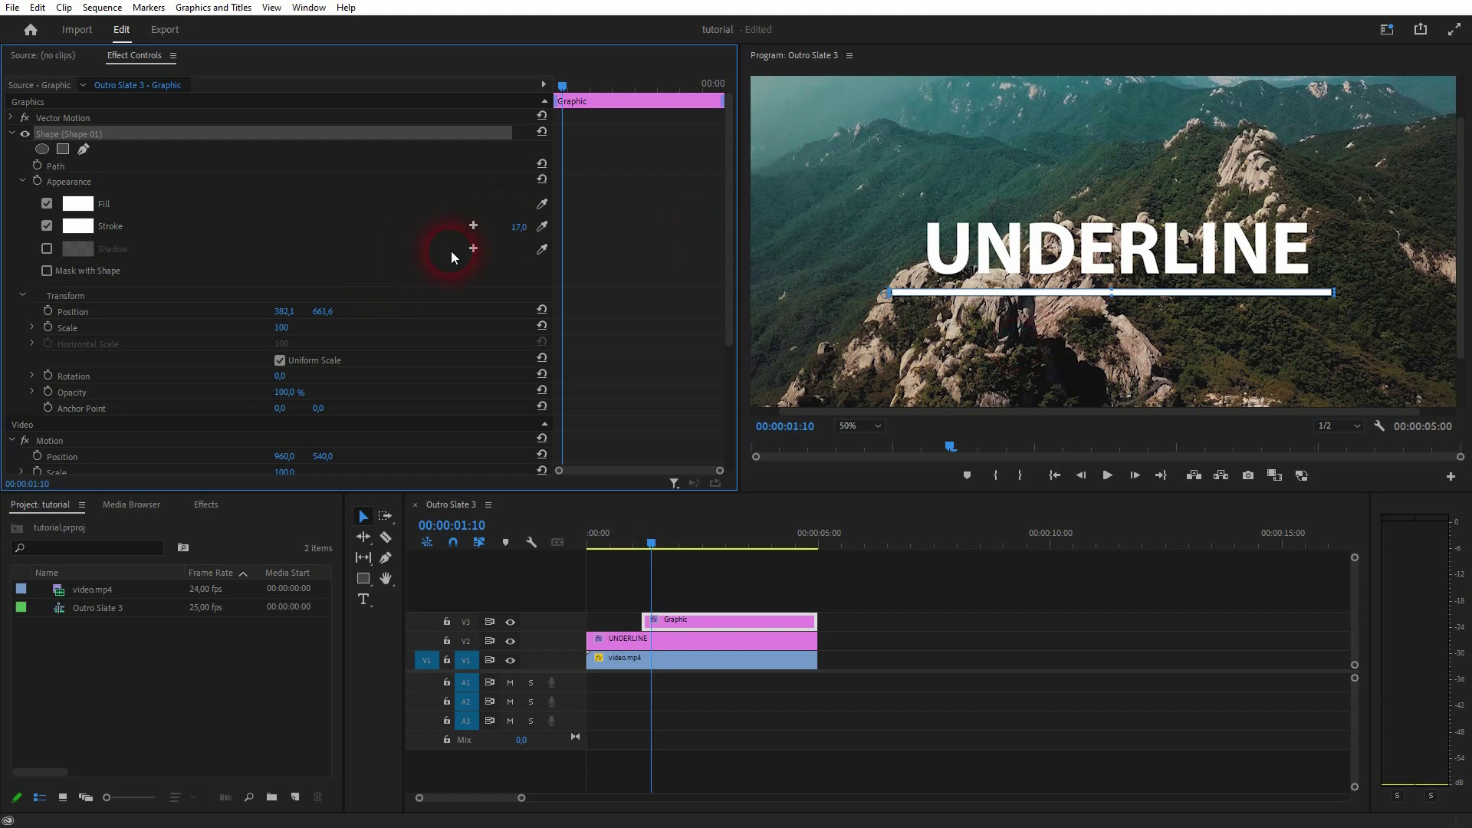
click(517, 229)
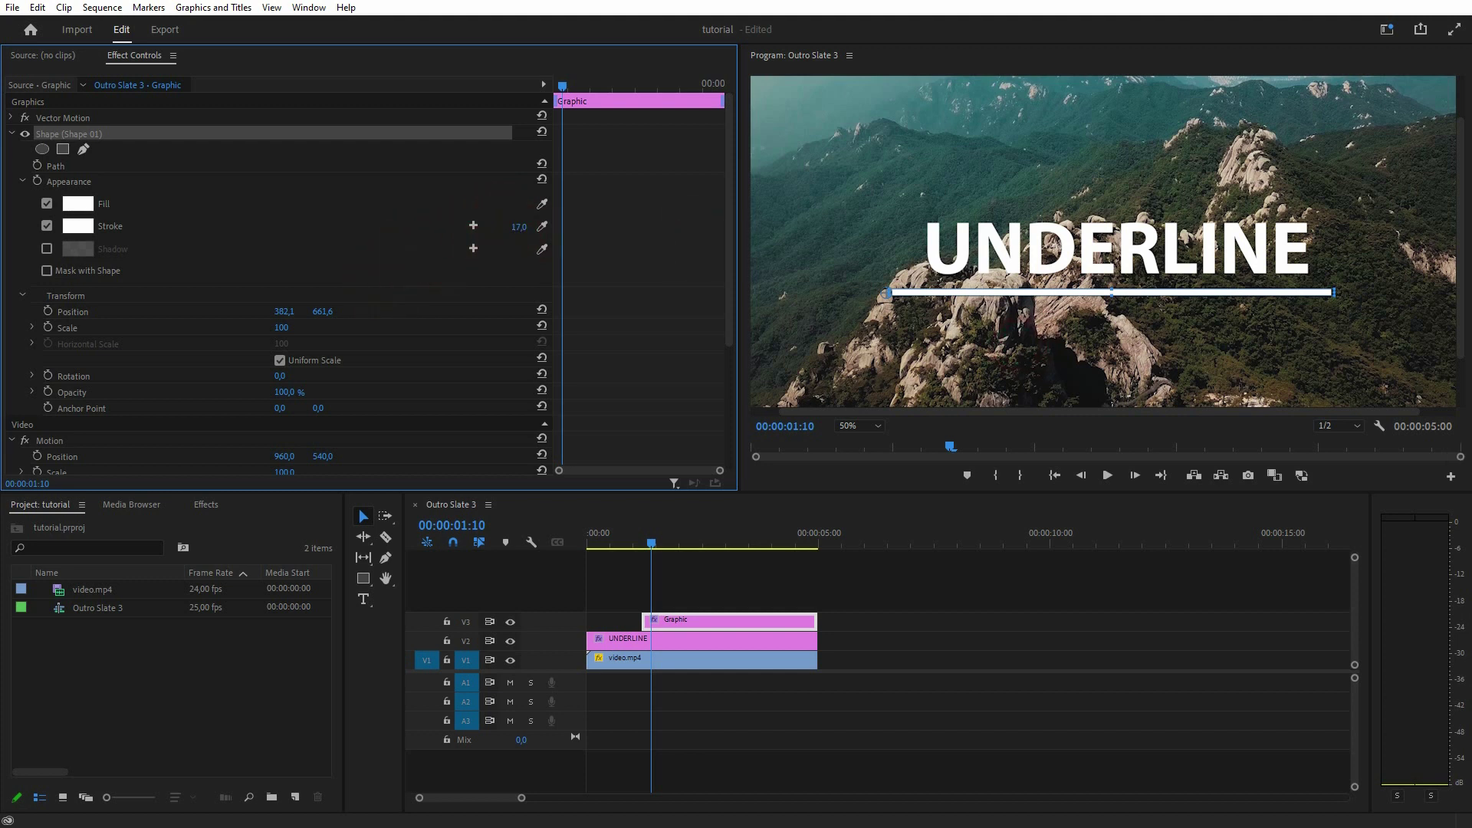
drag(517, 229, 526, 229)
click(494, 282)
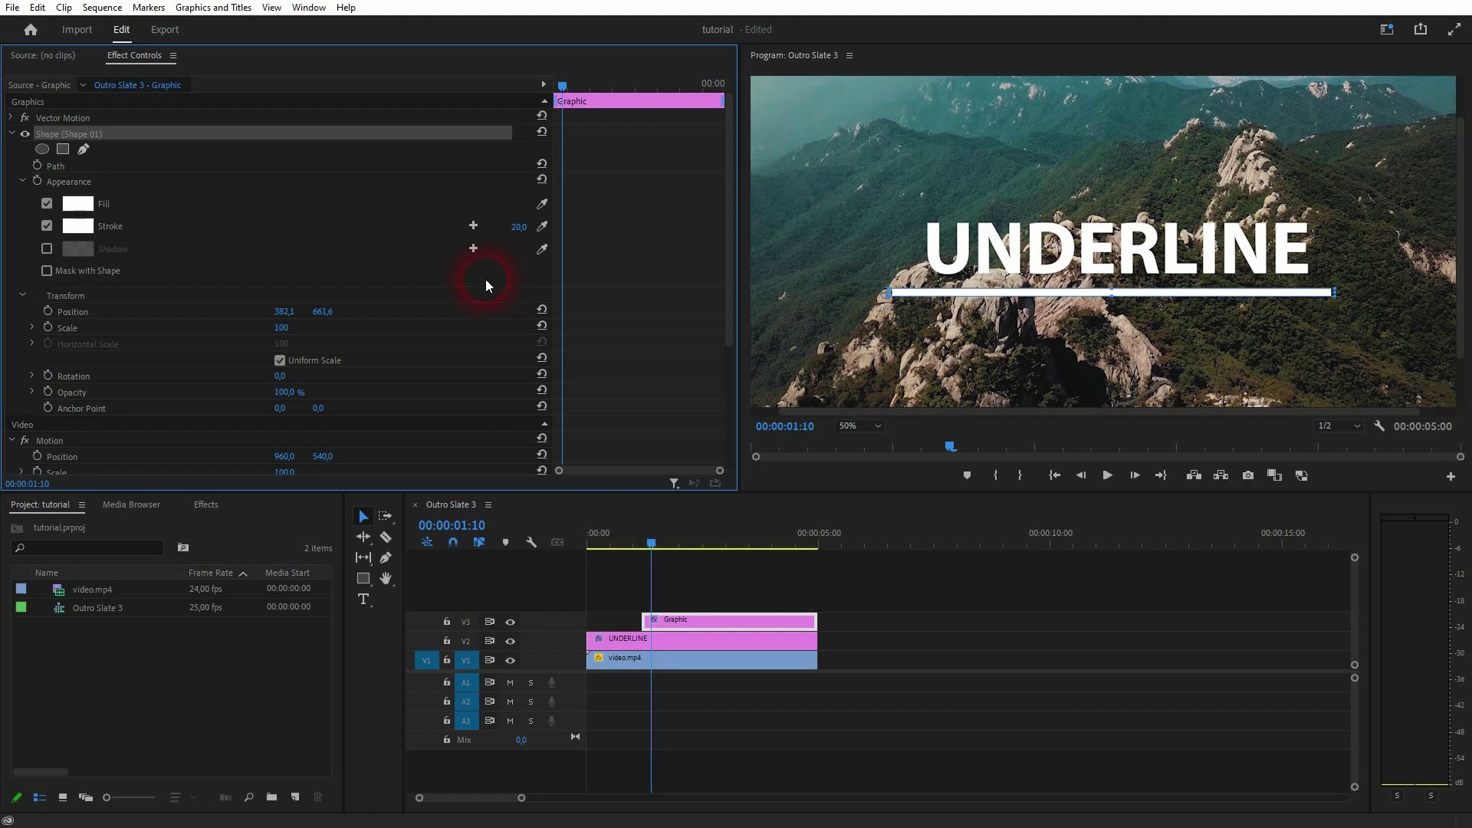
click(990, 328)
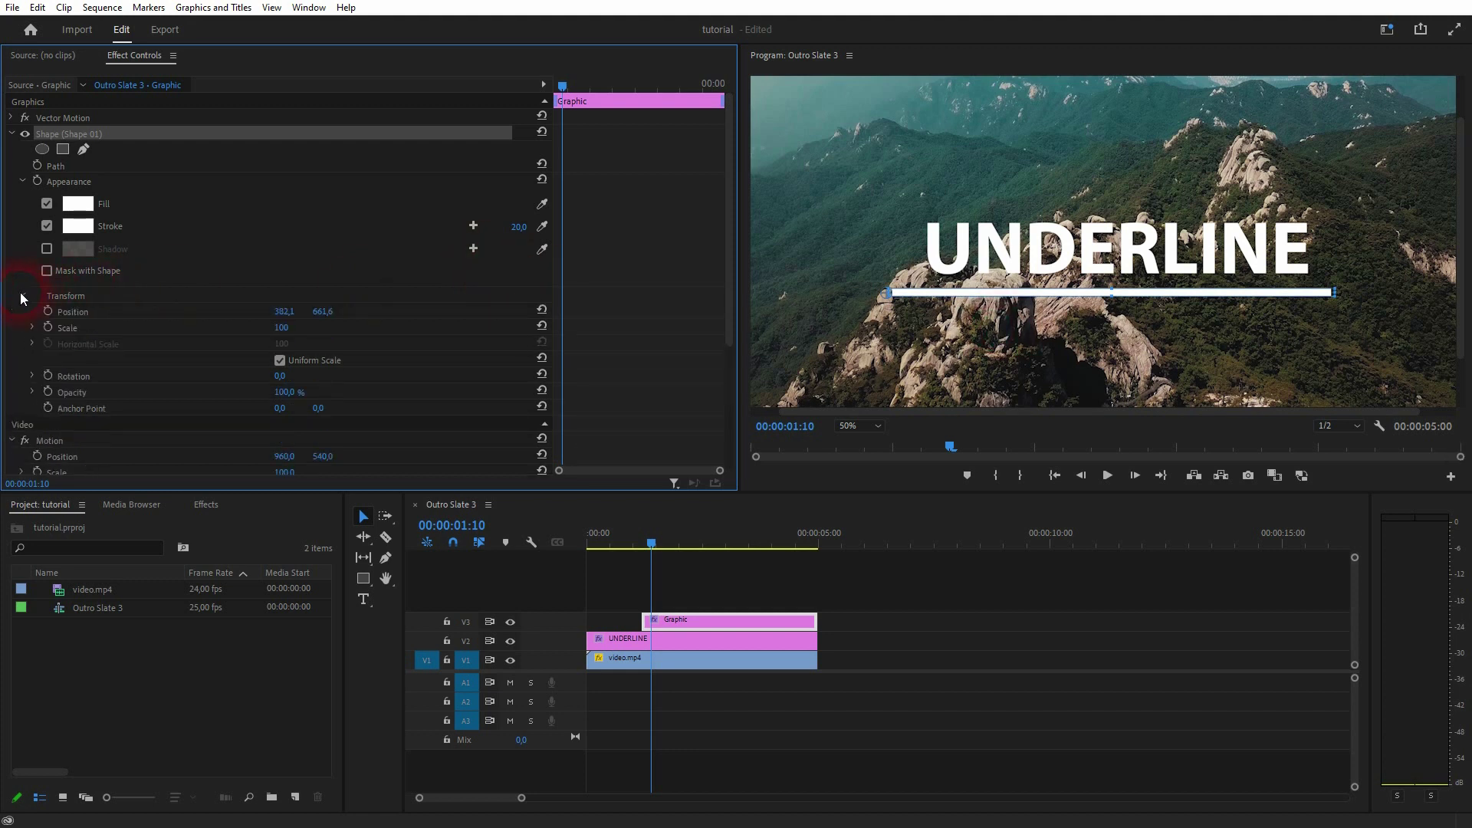
- Turn off Uniform Scale in the Transform properties of the line's shape so its horizontal and vertical scale are independent
click(71, 136)
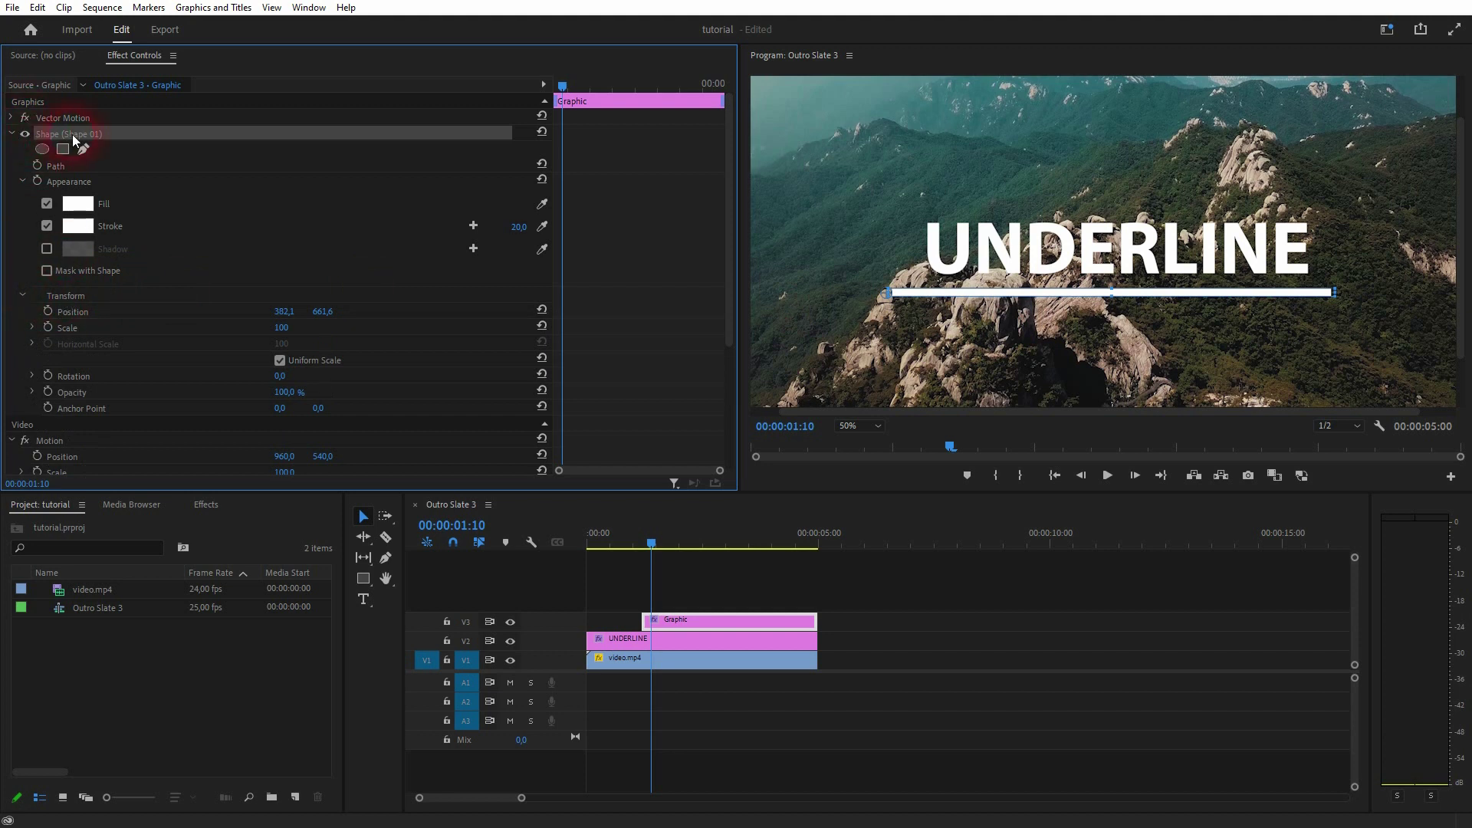
click(173, 334)
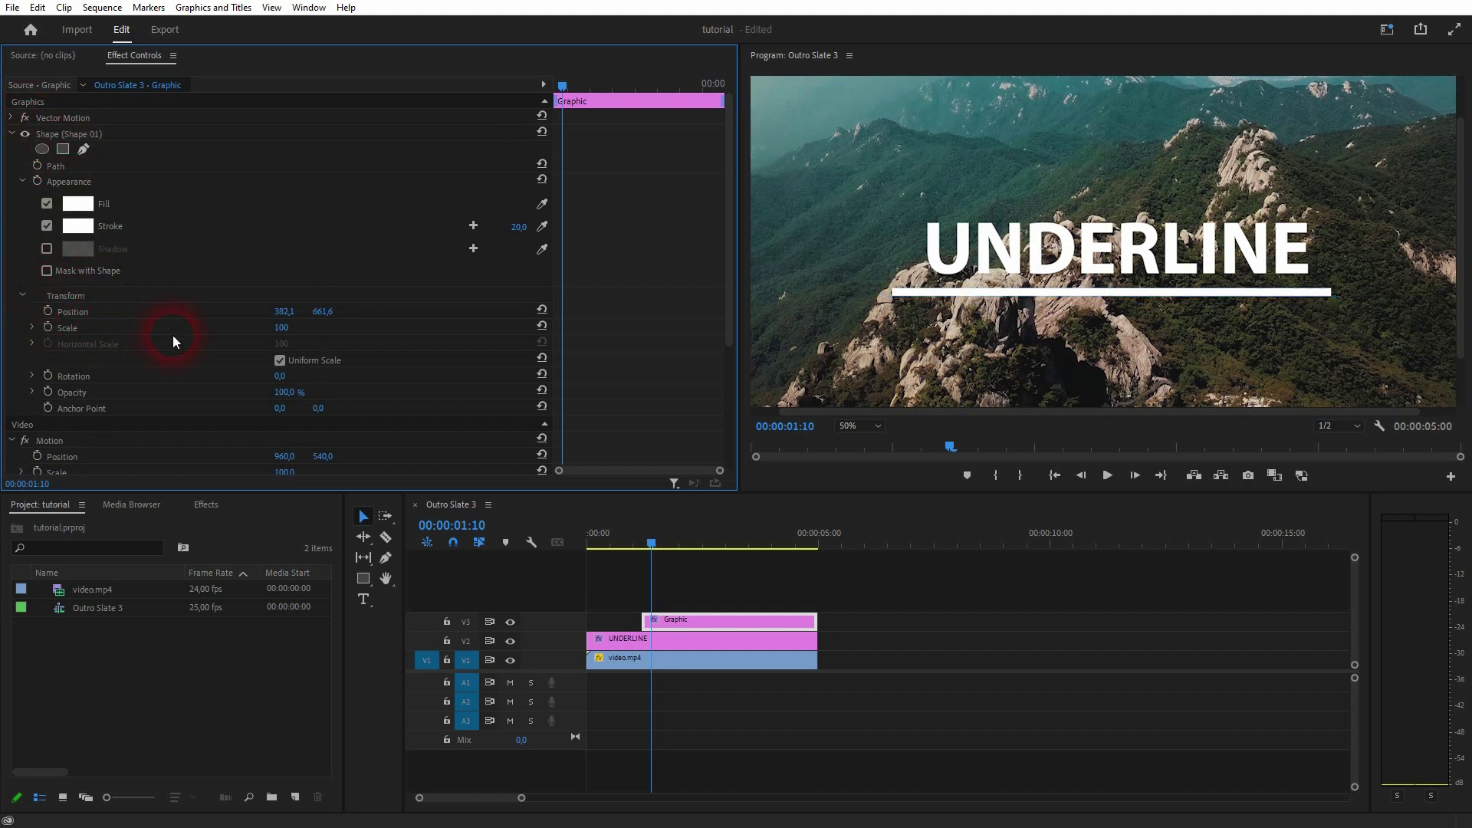
click(279, 360)
- Start animating the shape's Horizontal Scale with a keyframe at the start of the line's clip, 00:00:01:05
click(549, 96)
drag(568, 87, 424, 104)
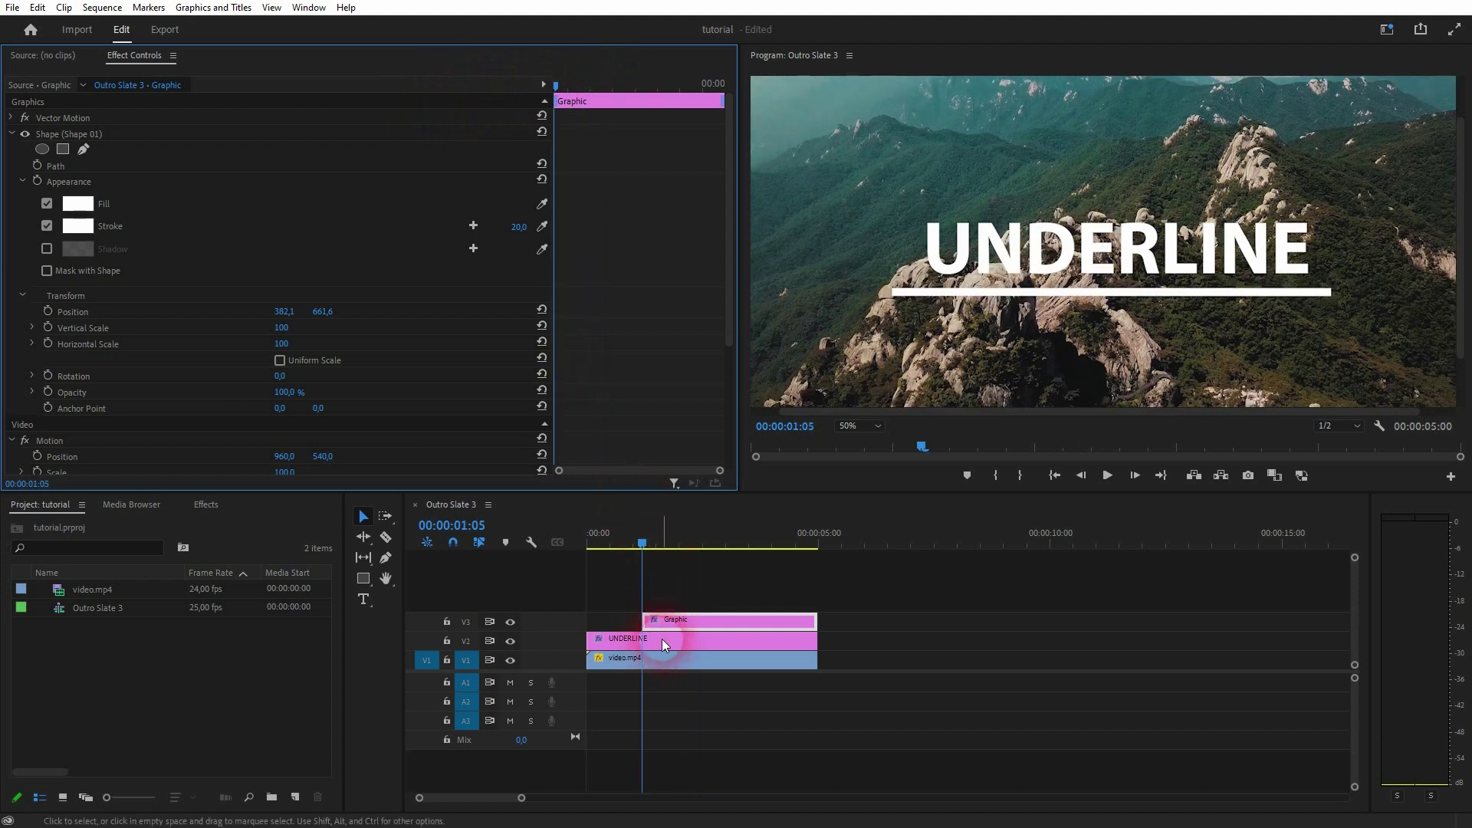
click(50, 367)
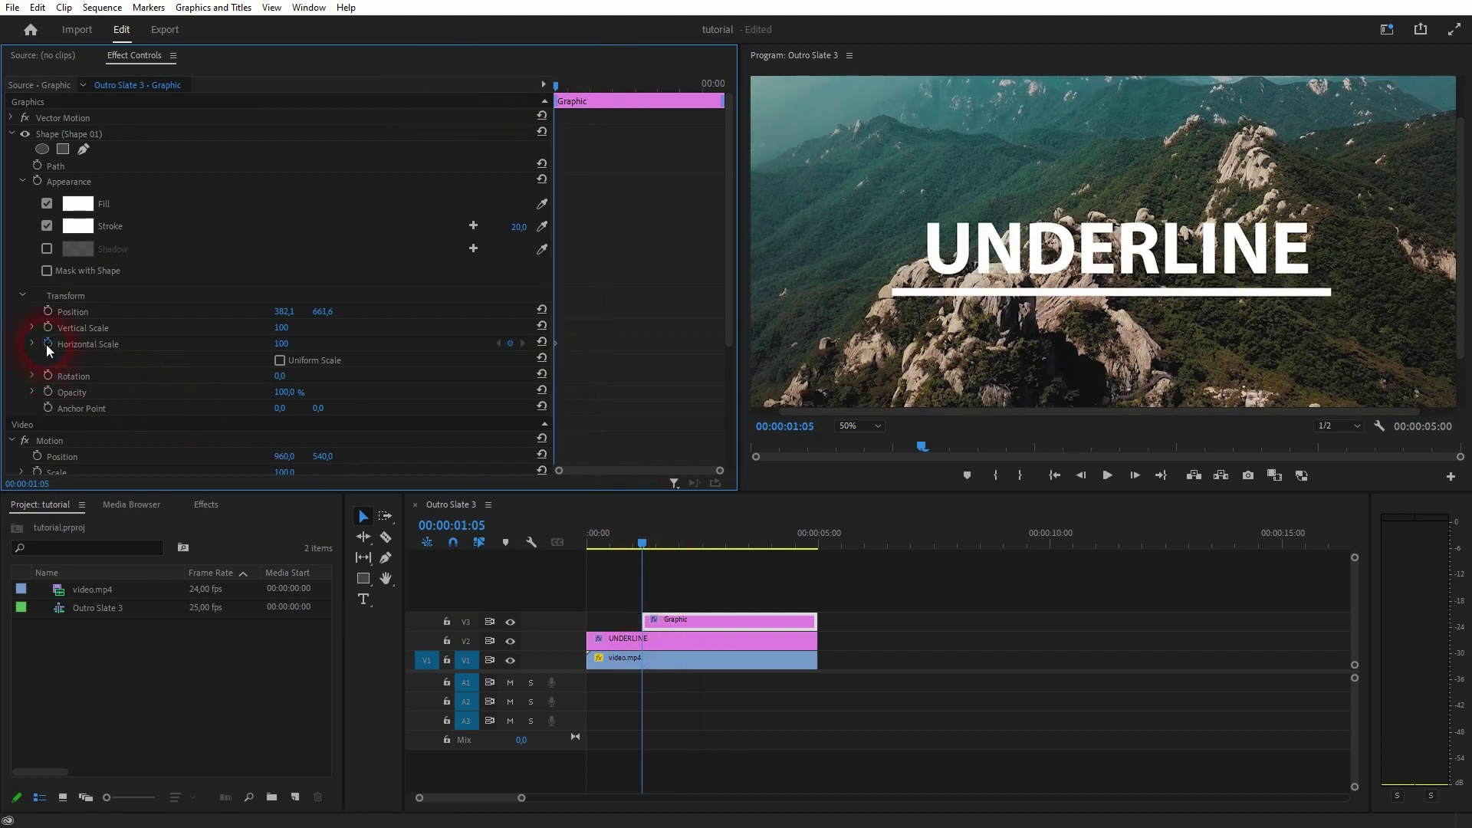
click(47, 344)
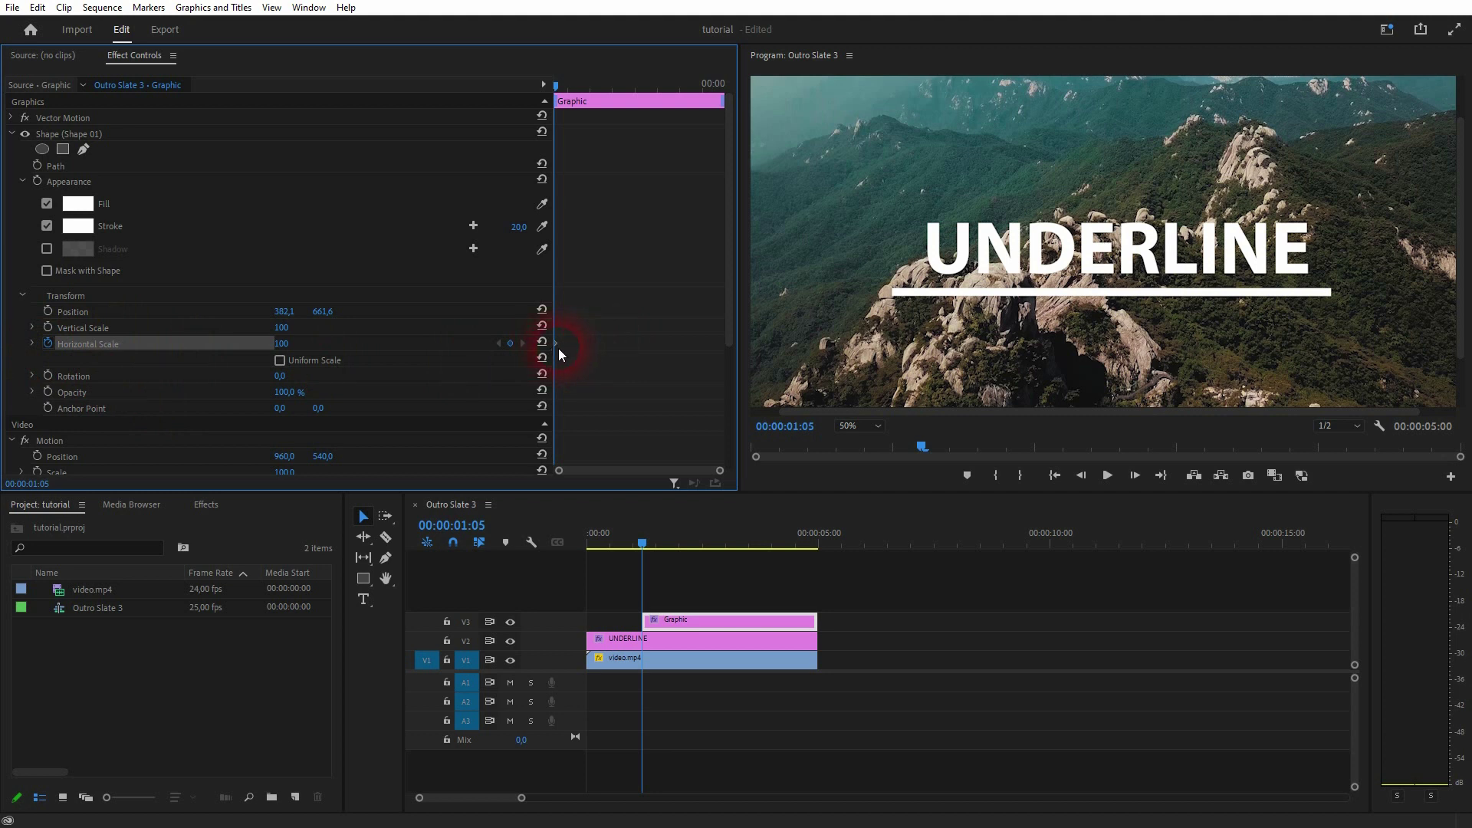
- Add a second Horizontal Scale keyframe with the value 100 at 00:00:02:17
drag(564, 85, 624, 86)
click(308, 363)
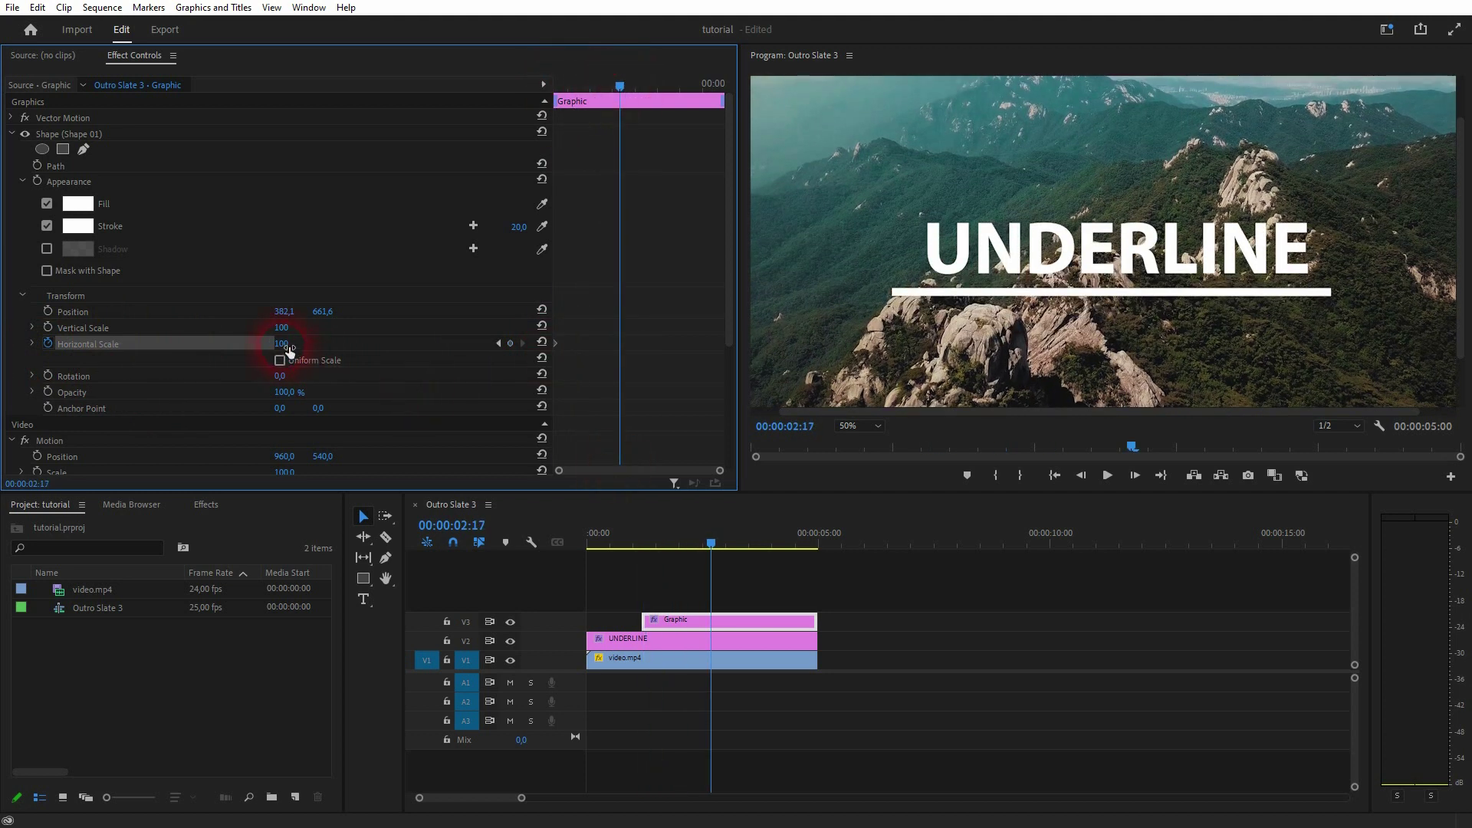
click(511, 344)
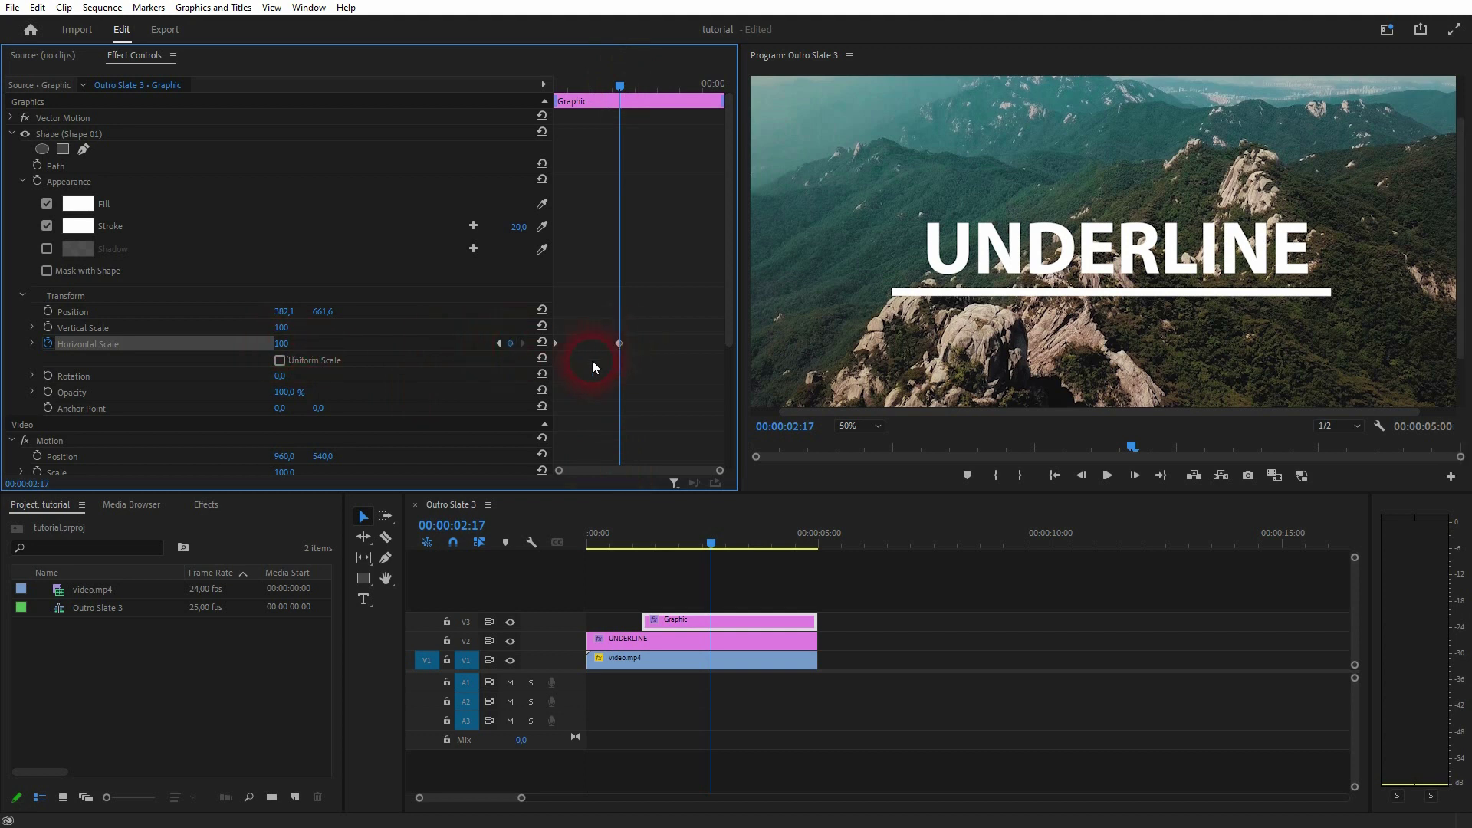
- Set the first Horizontal Scale keyframe at 00:00:01:05 to 0 and play back the line animation
click(498, 344)
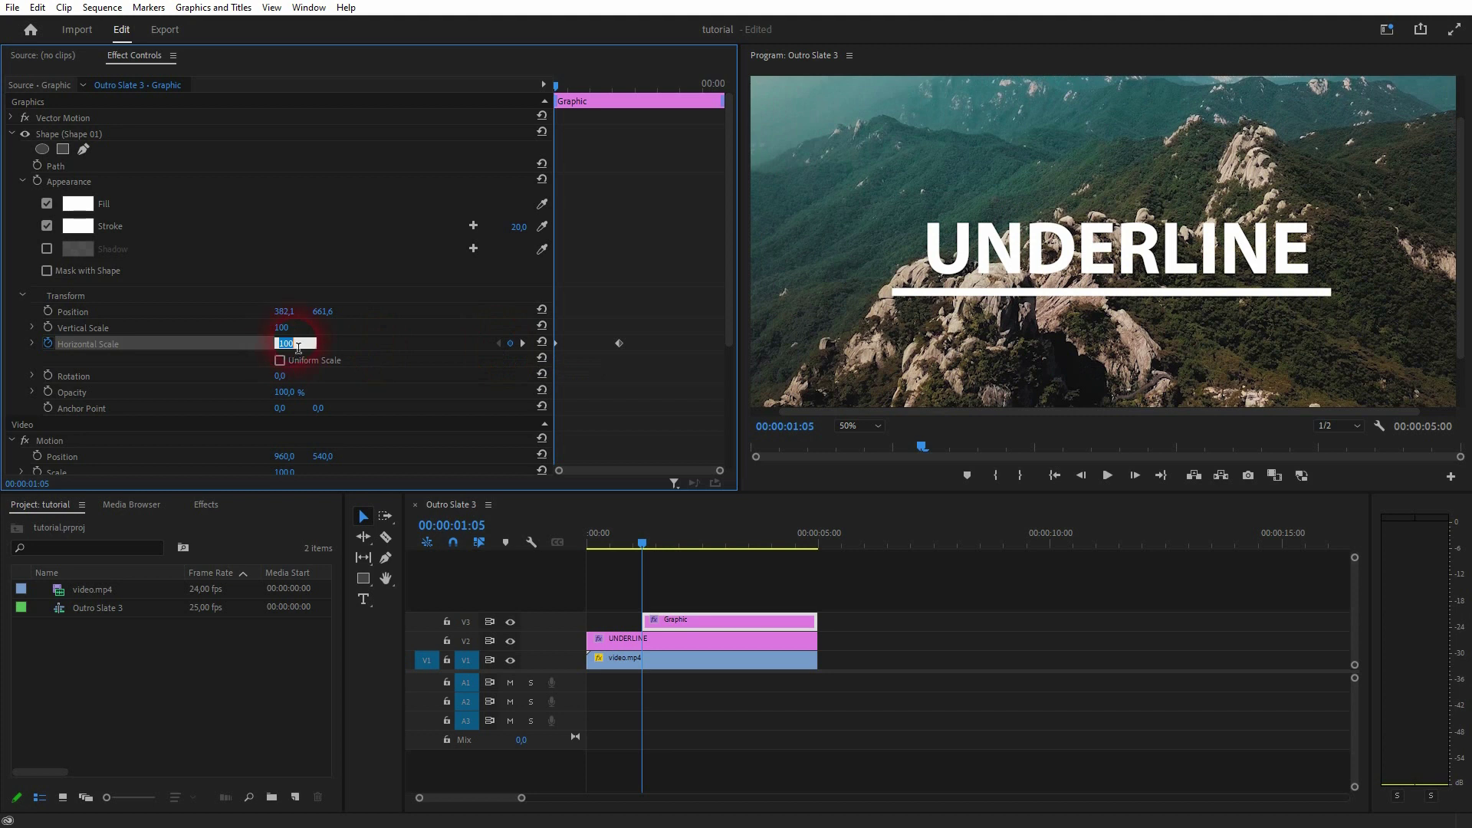
click(386, 374)
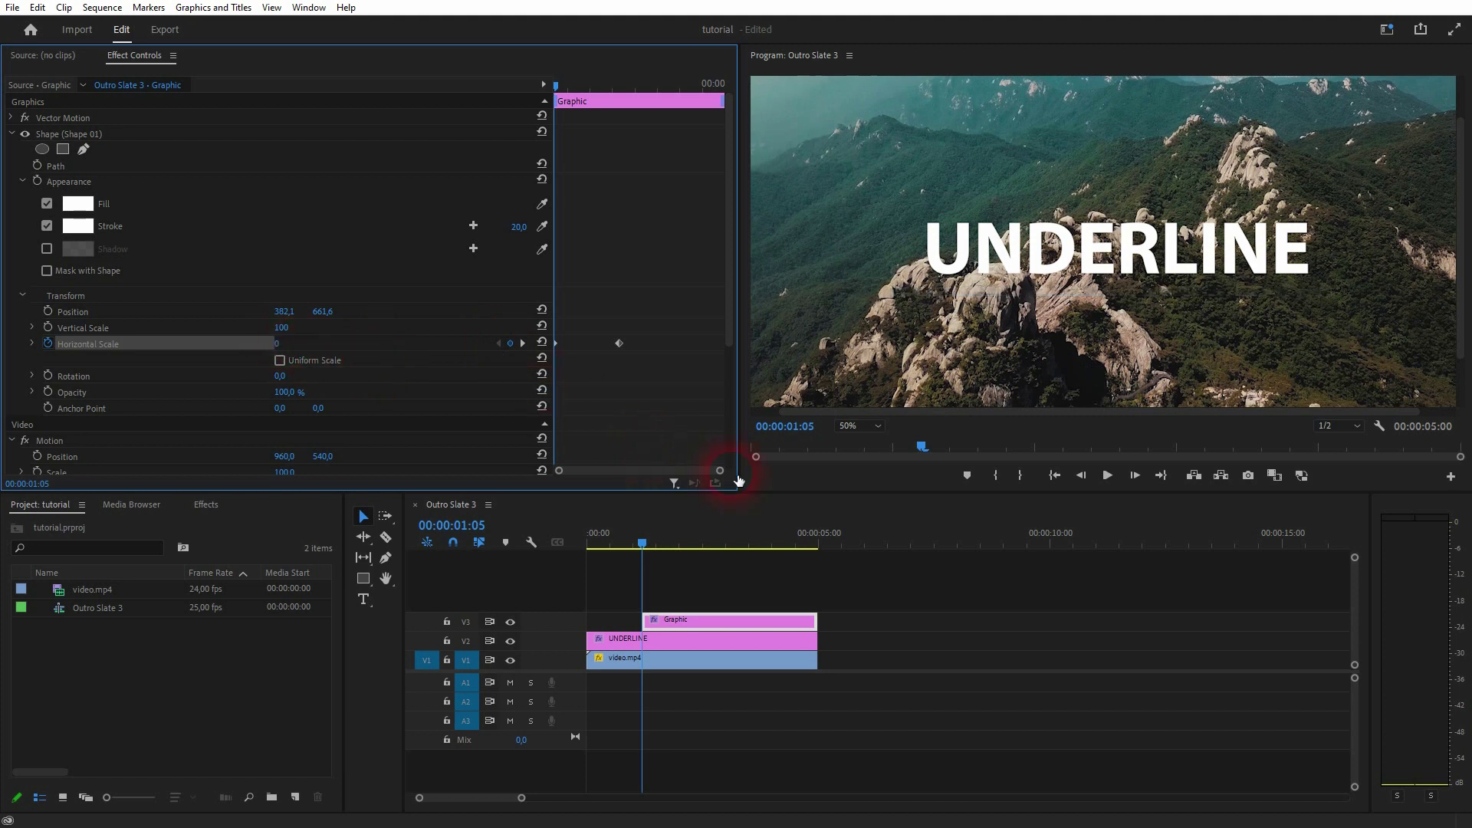
click(637, 542)
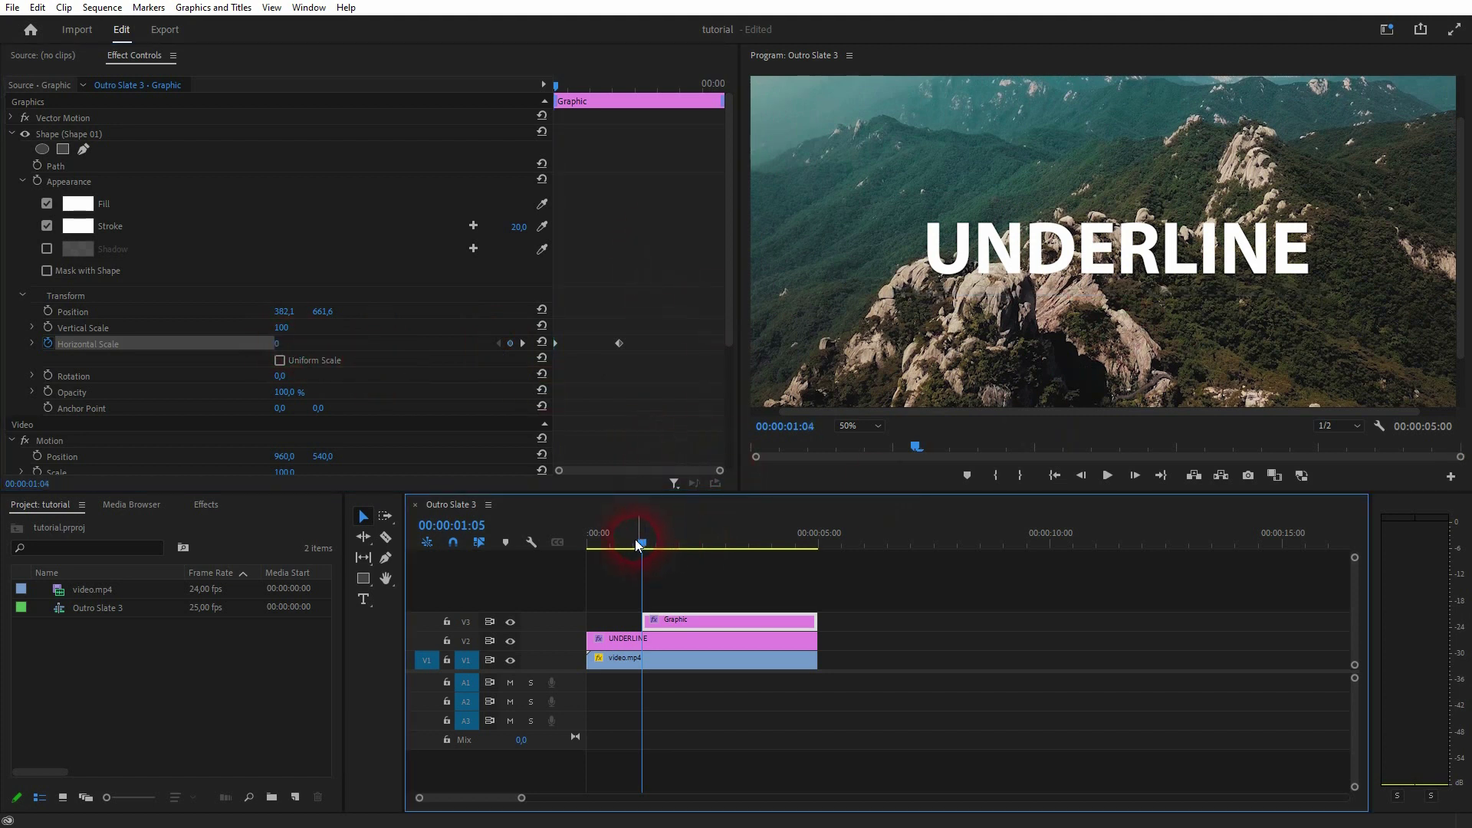
key(space)
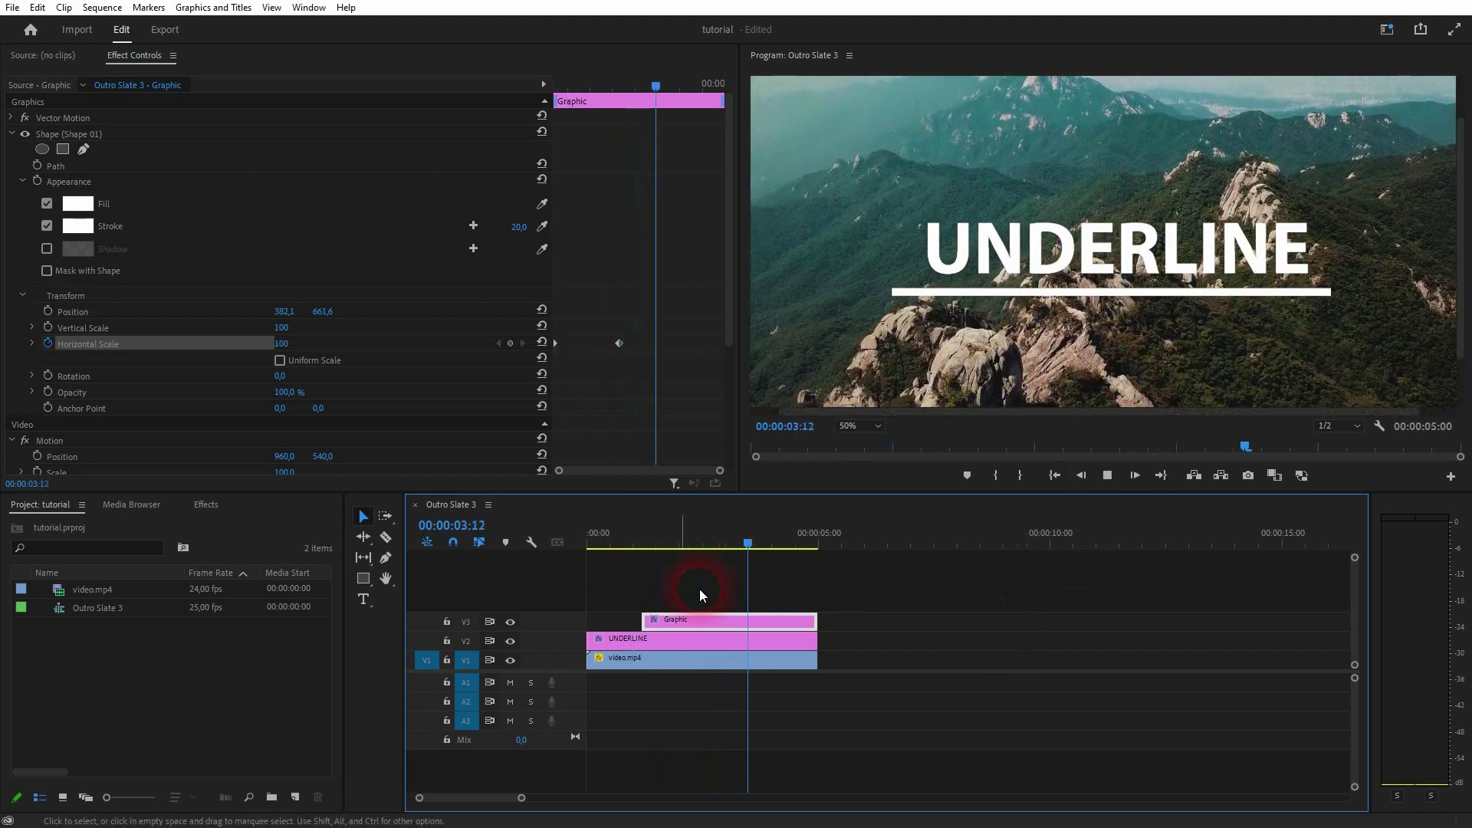
key(space)
- Set the program preview zoom to Fit and replay the line animation from about the start of its clip
click(857, 425)
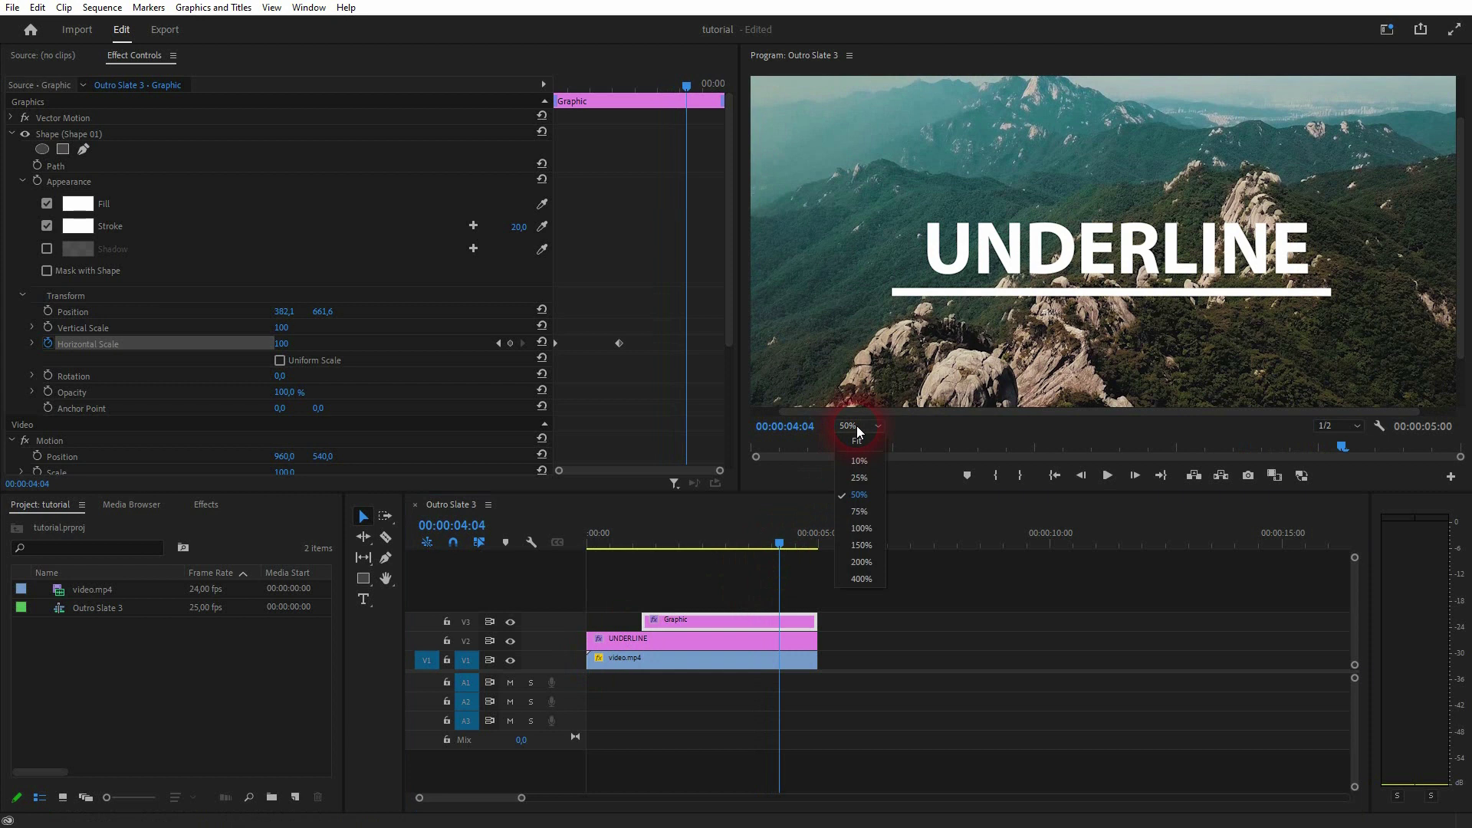
click(857, 441)
click(633, 573)
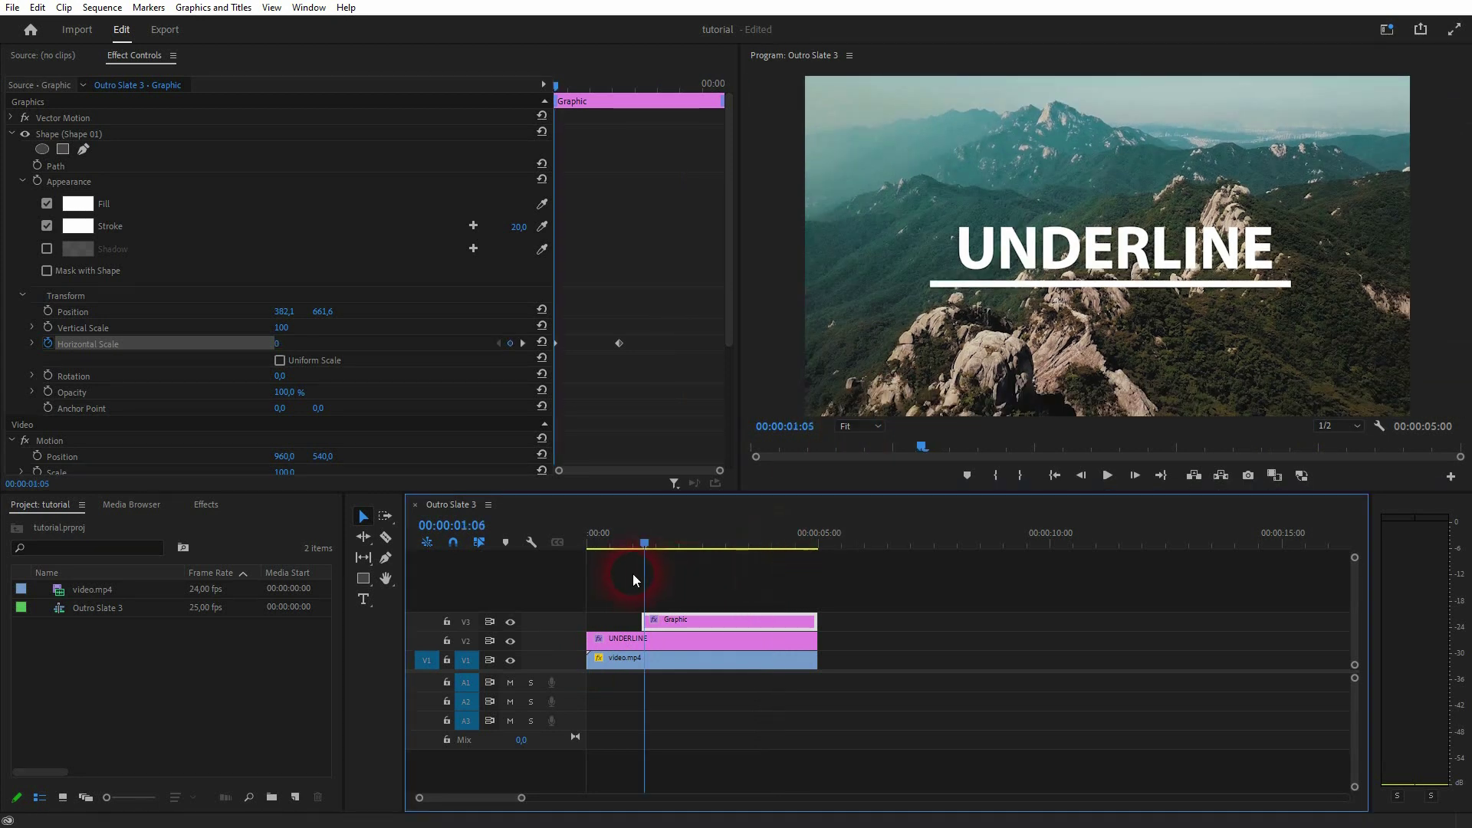
key(space)
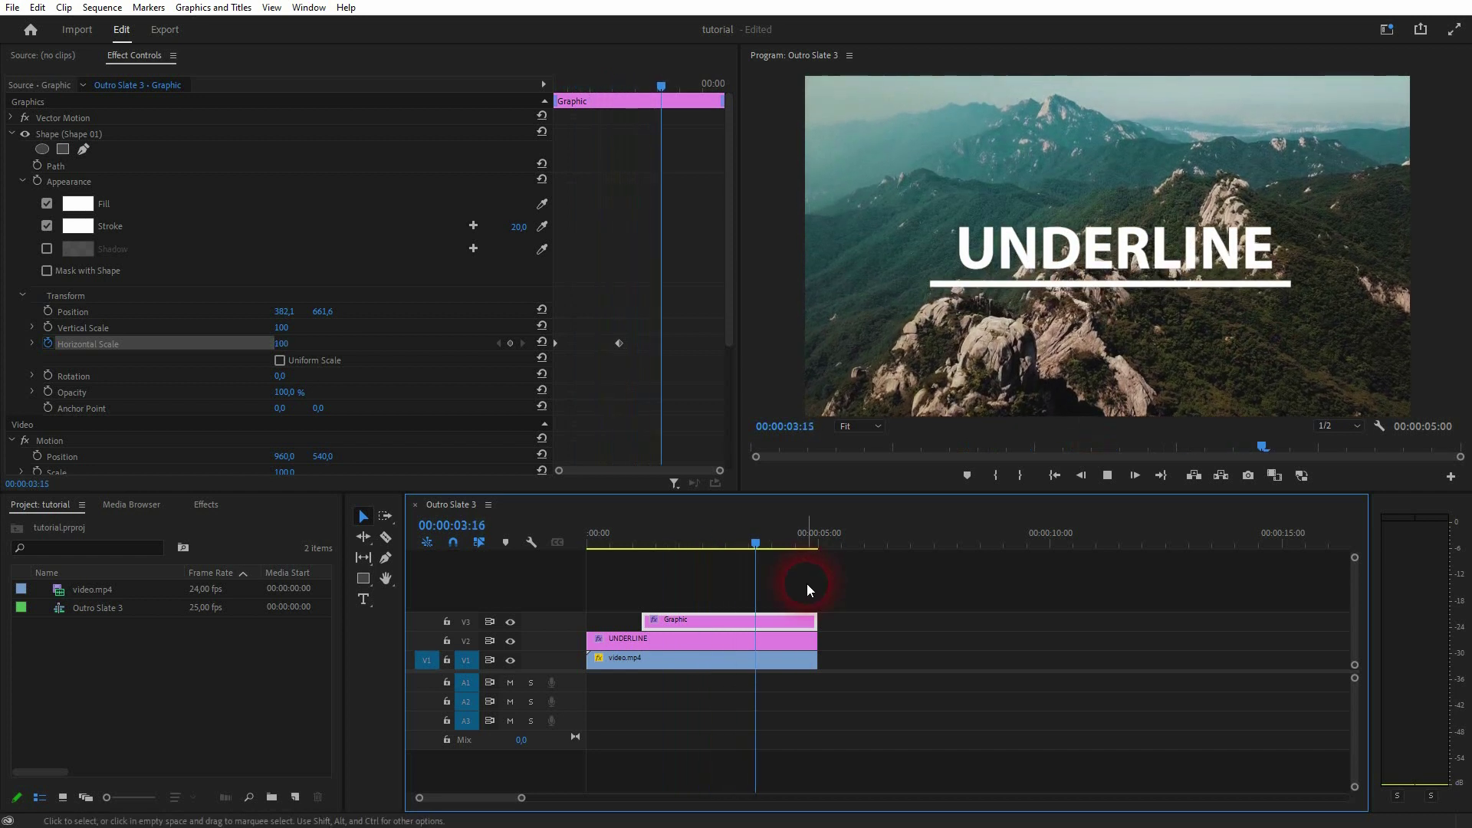
key(space)
- Apply easing to both Horizontal Scale keyframes and play back the smoothed line animation from 00:00:00:18
mouse_move(636, 309)
mouse_down()
mouse_move(578, 360)
mouse_move(533, 372)
mouse_up()
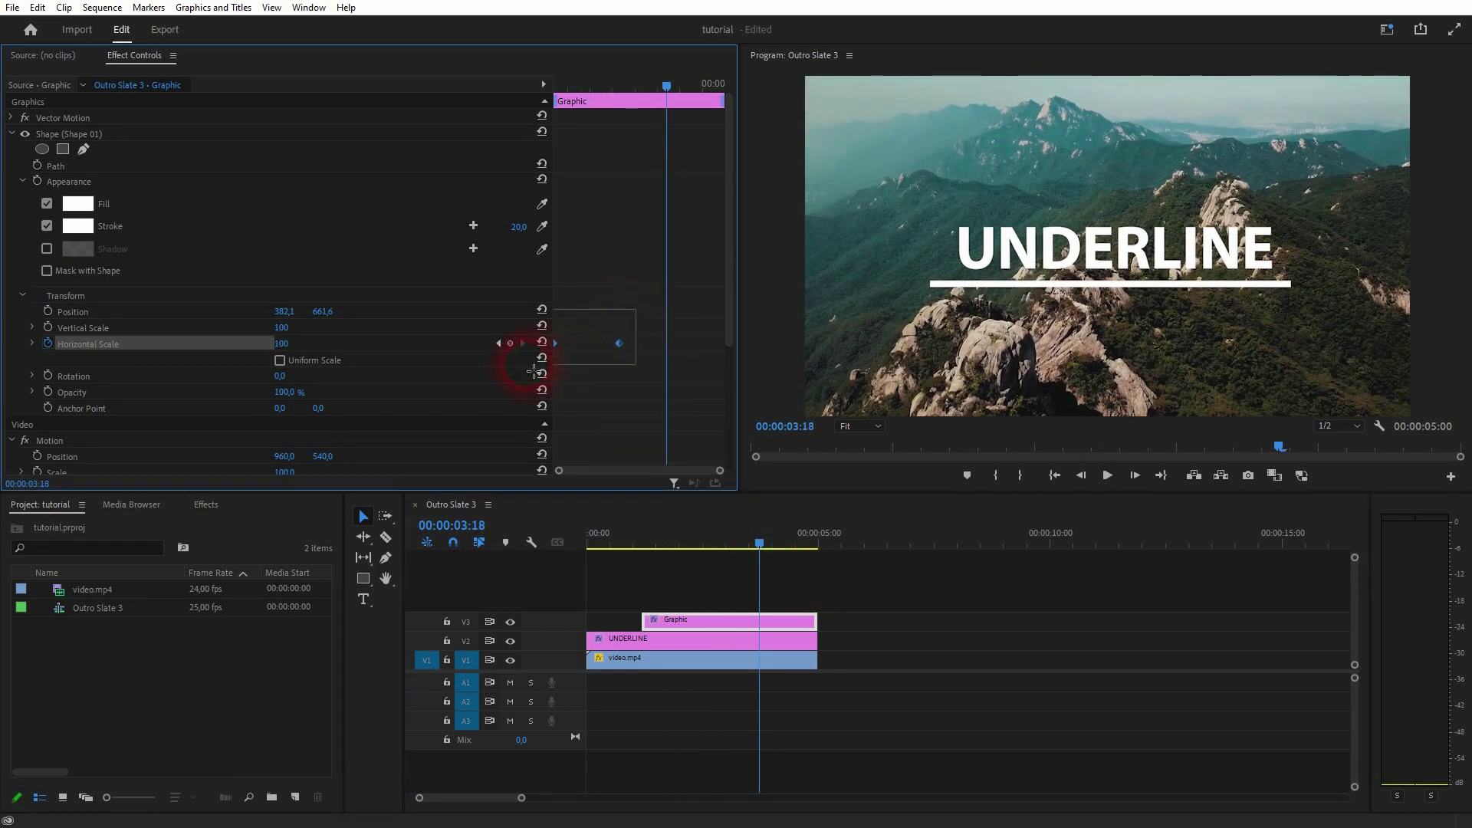
right_click(618, 344)
click(669, 562)
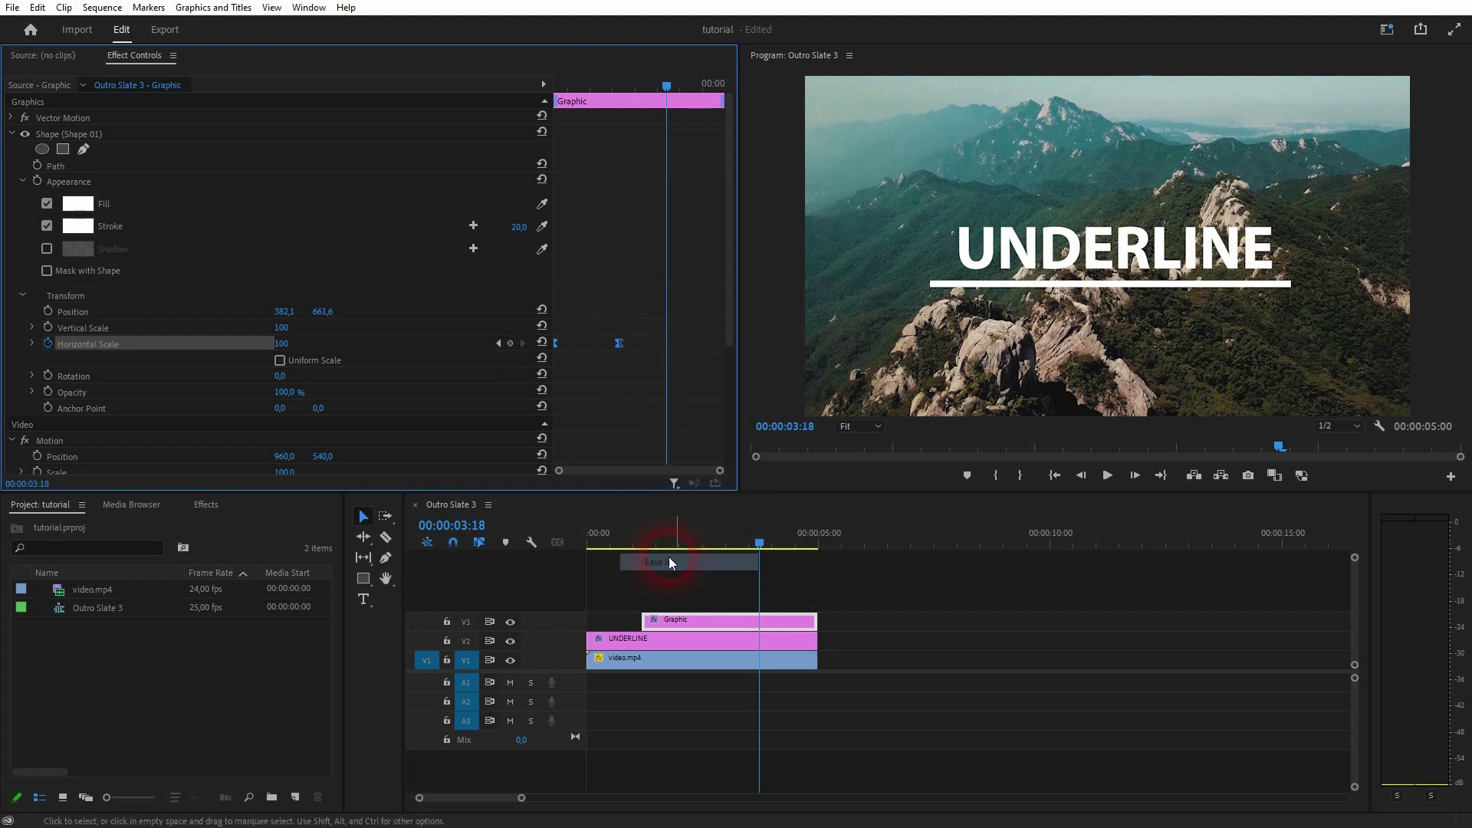
drag(762, 545, 623, 549)
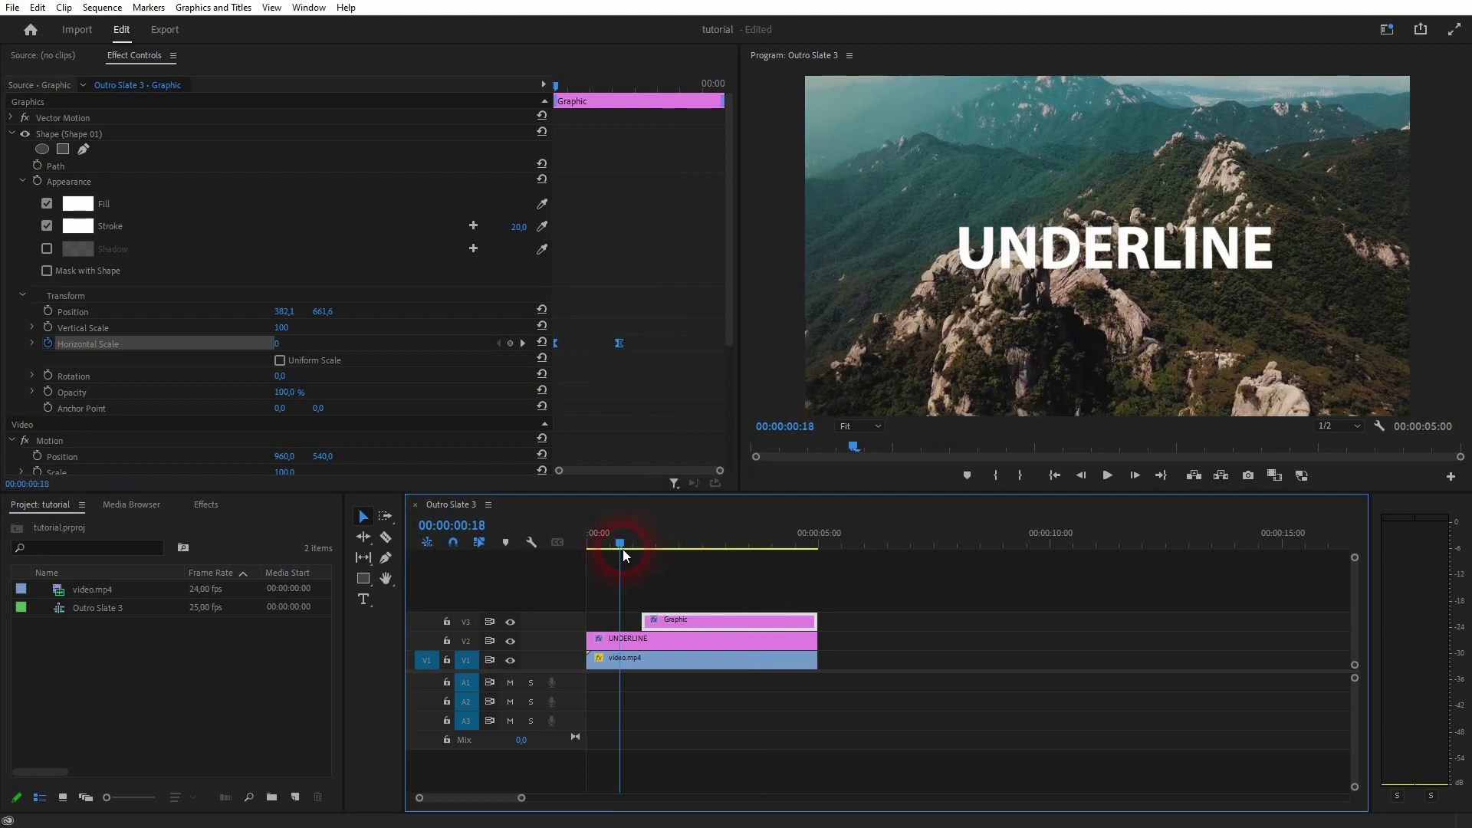
key(space)
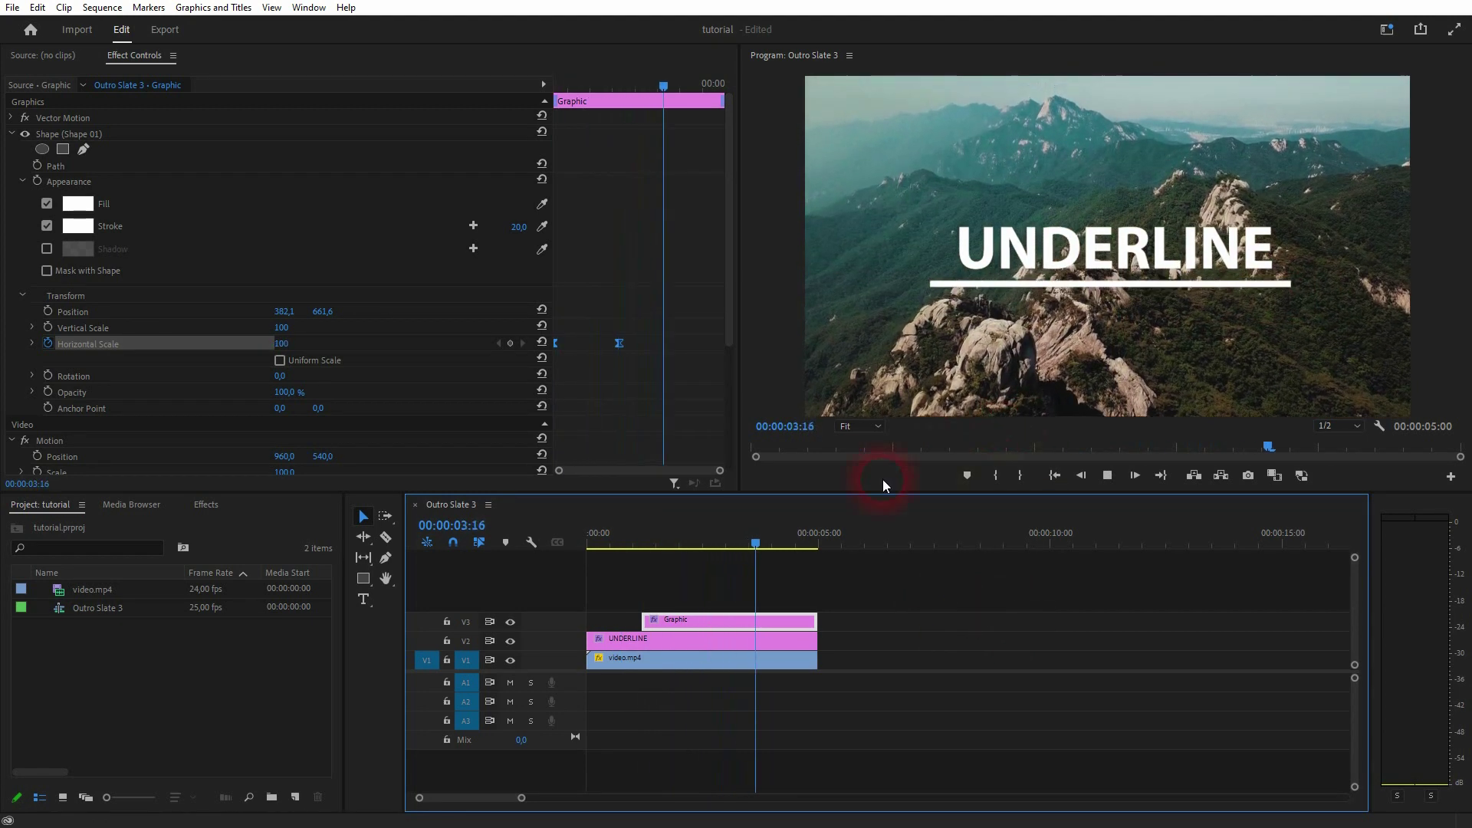
- With the preview zoomed to 75%, move the line shape's anchor point to its right end, at about 1159, -1
click(778, 544)
click(752, 591)
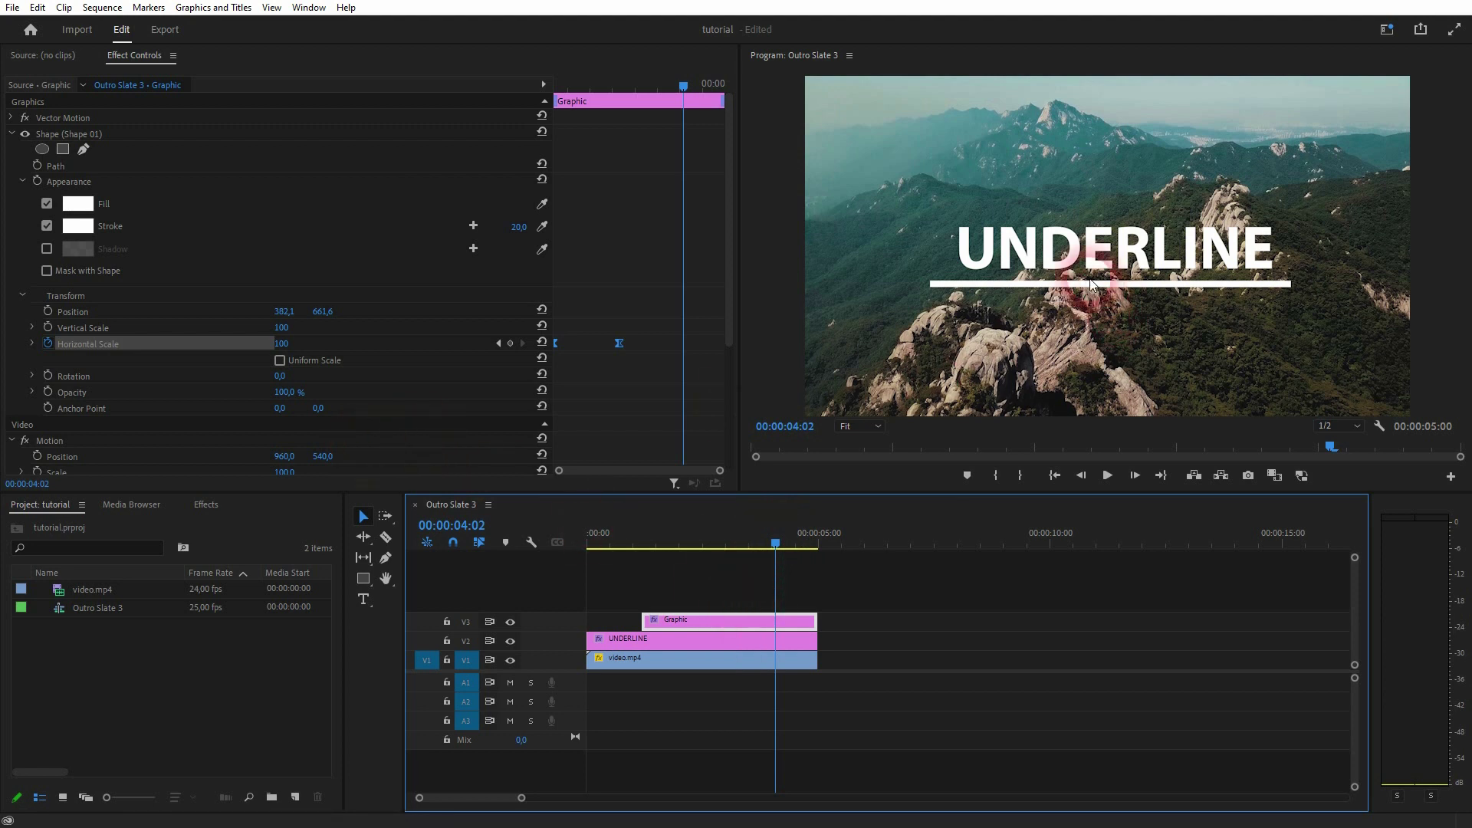
click(75, 411)
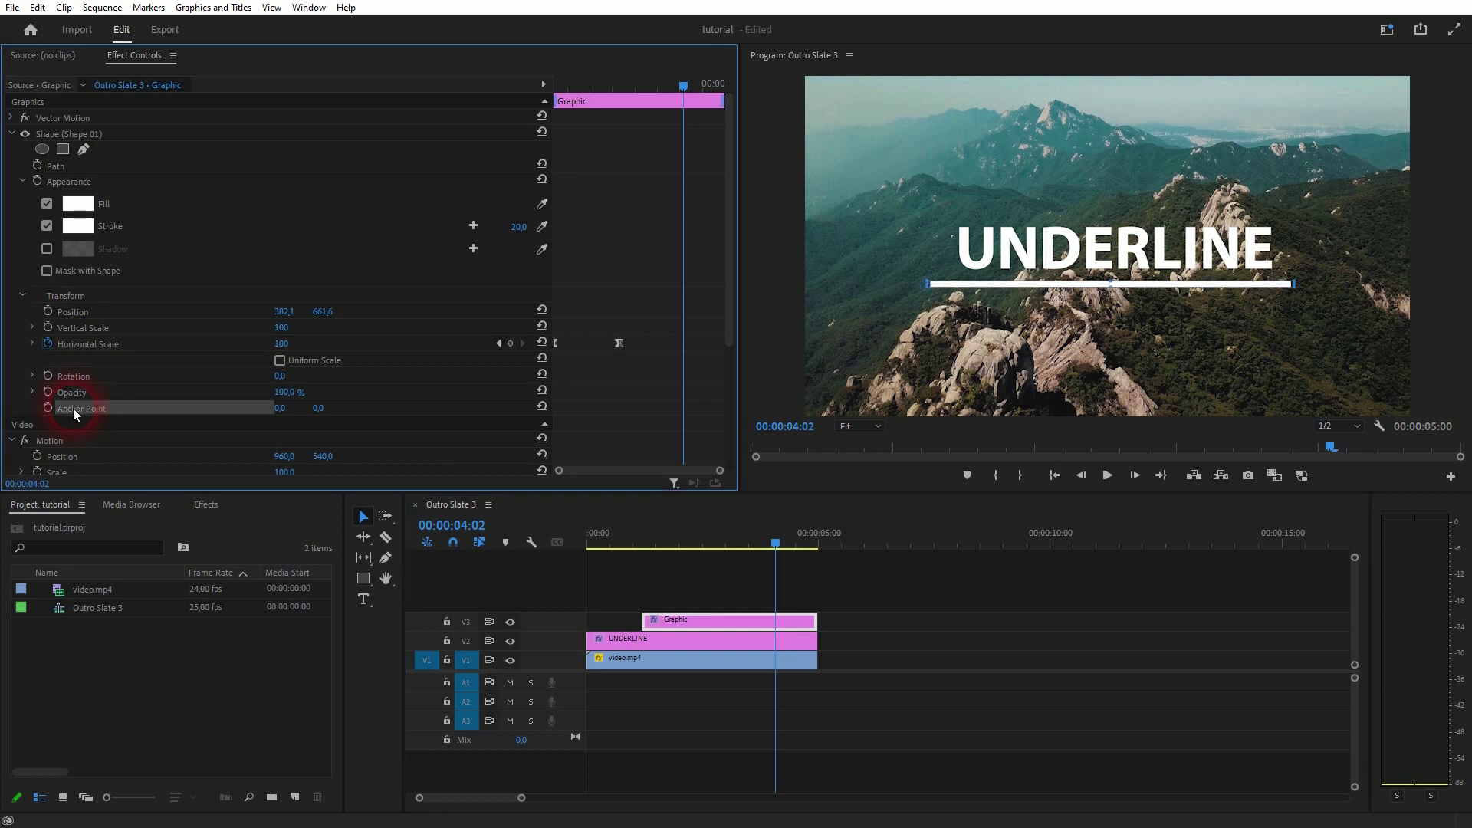
click(871, 427)
click(861, 495)
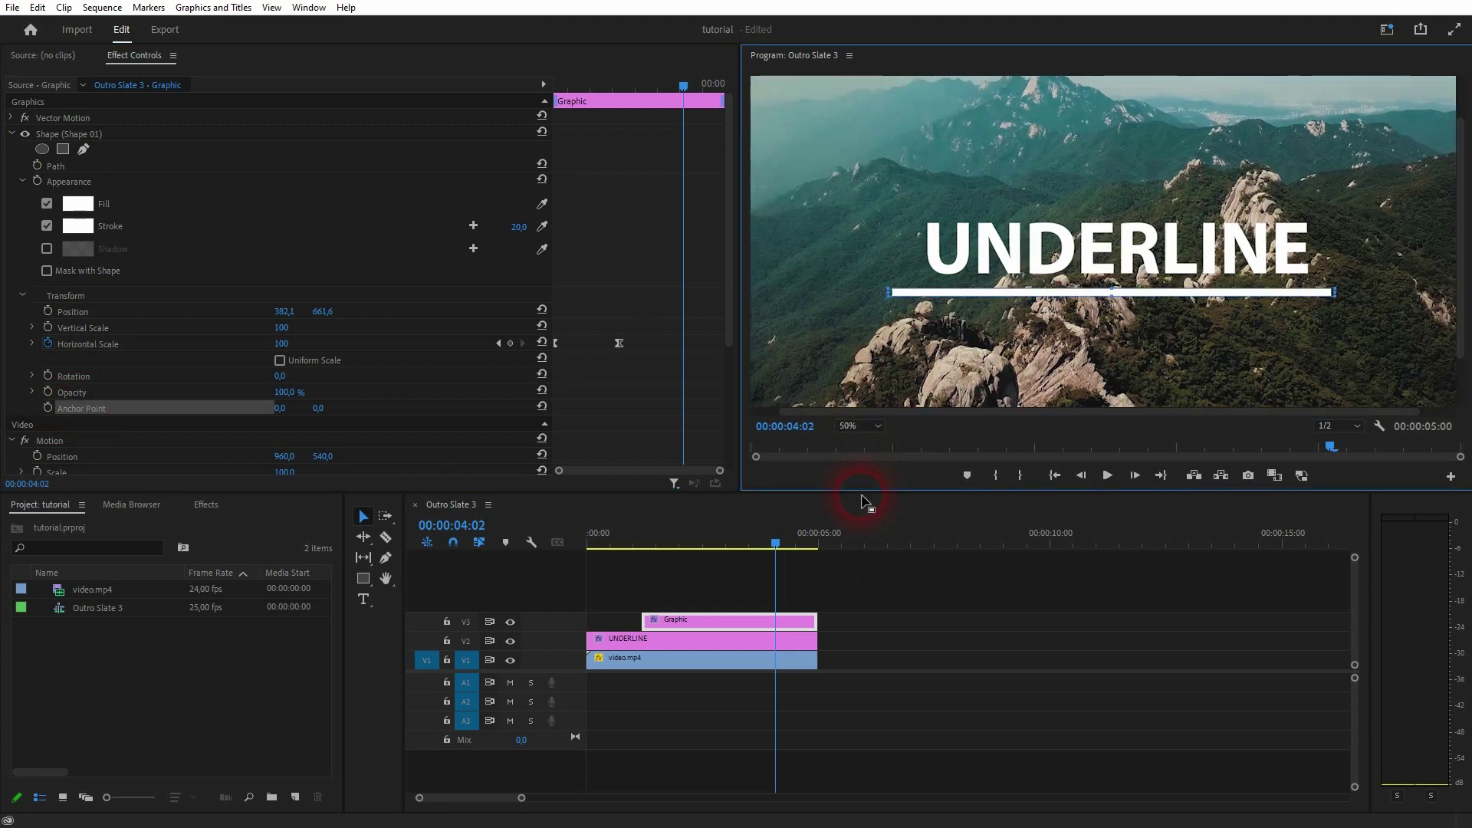
click(870, 429)
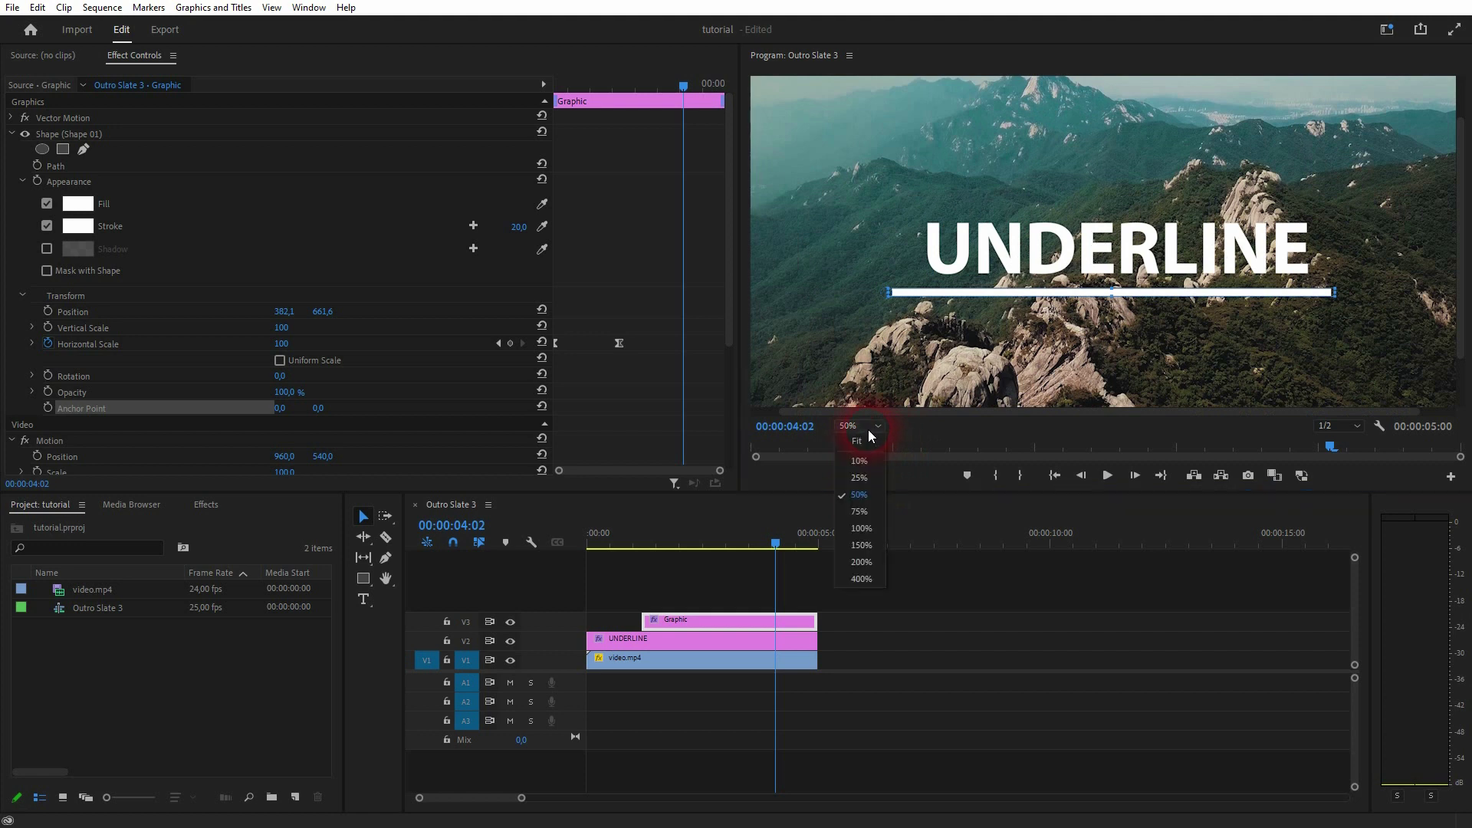
click(861, 511)
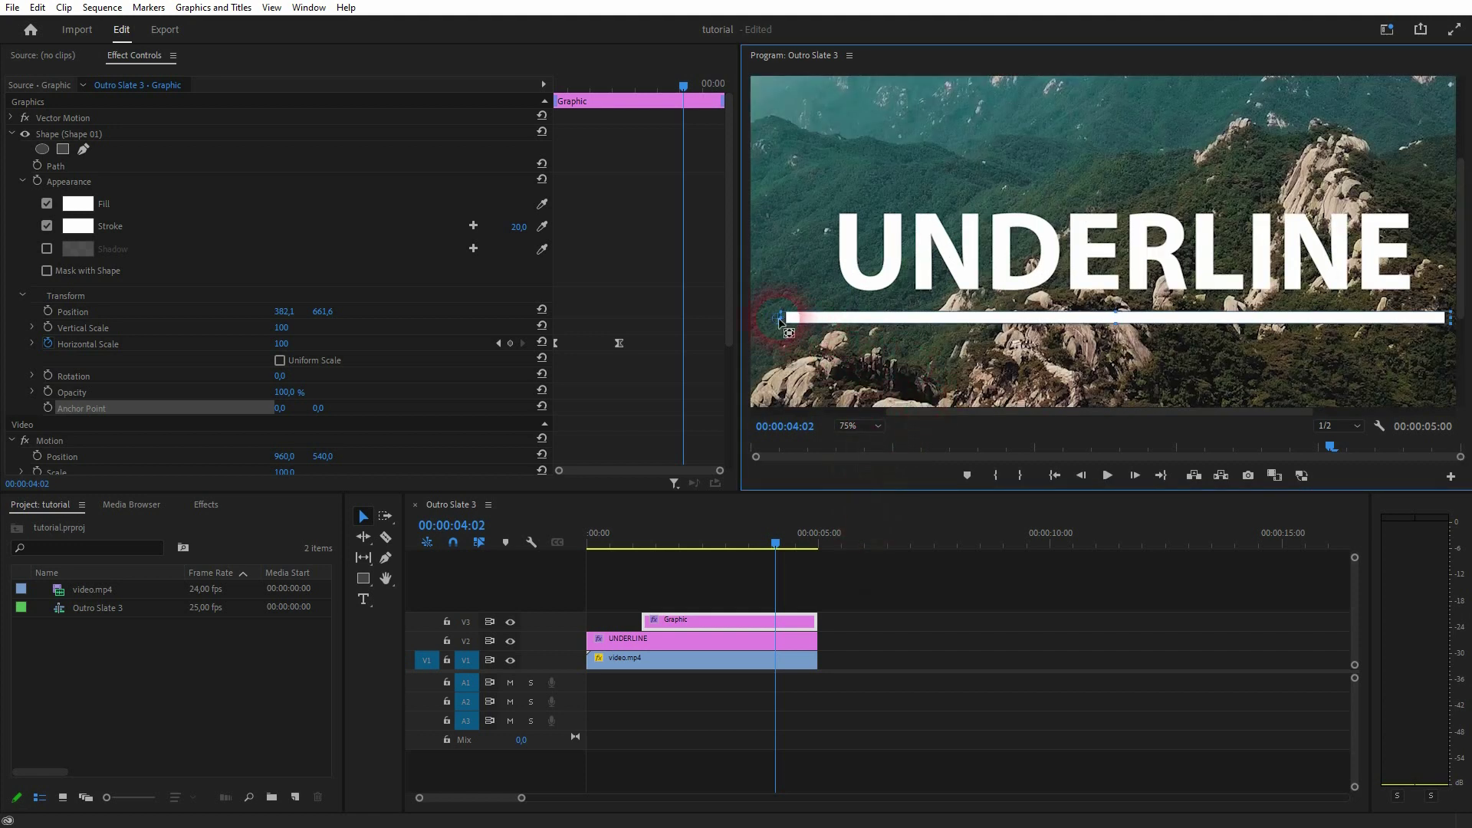
drag(782, 322, 1446, 320)
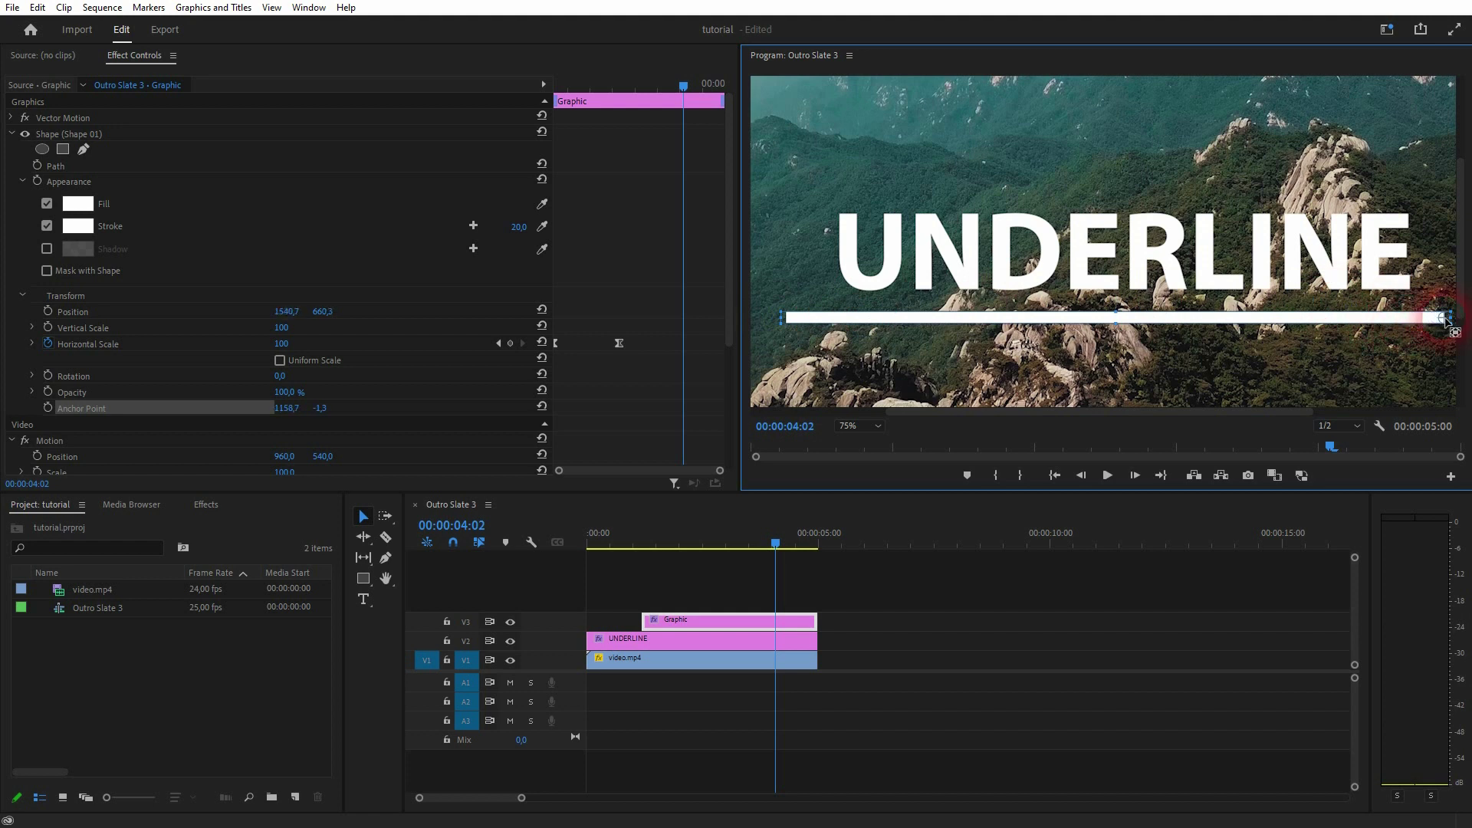
click(1398, 411)
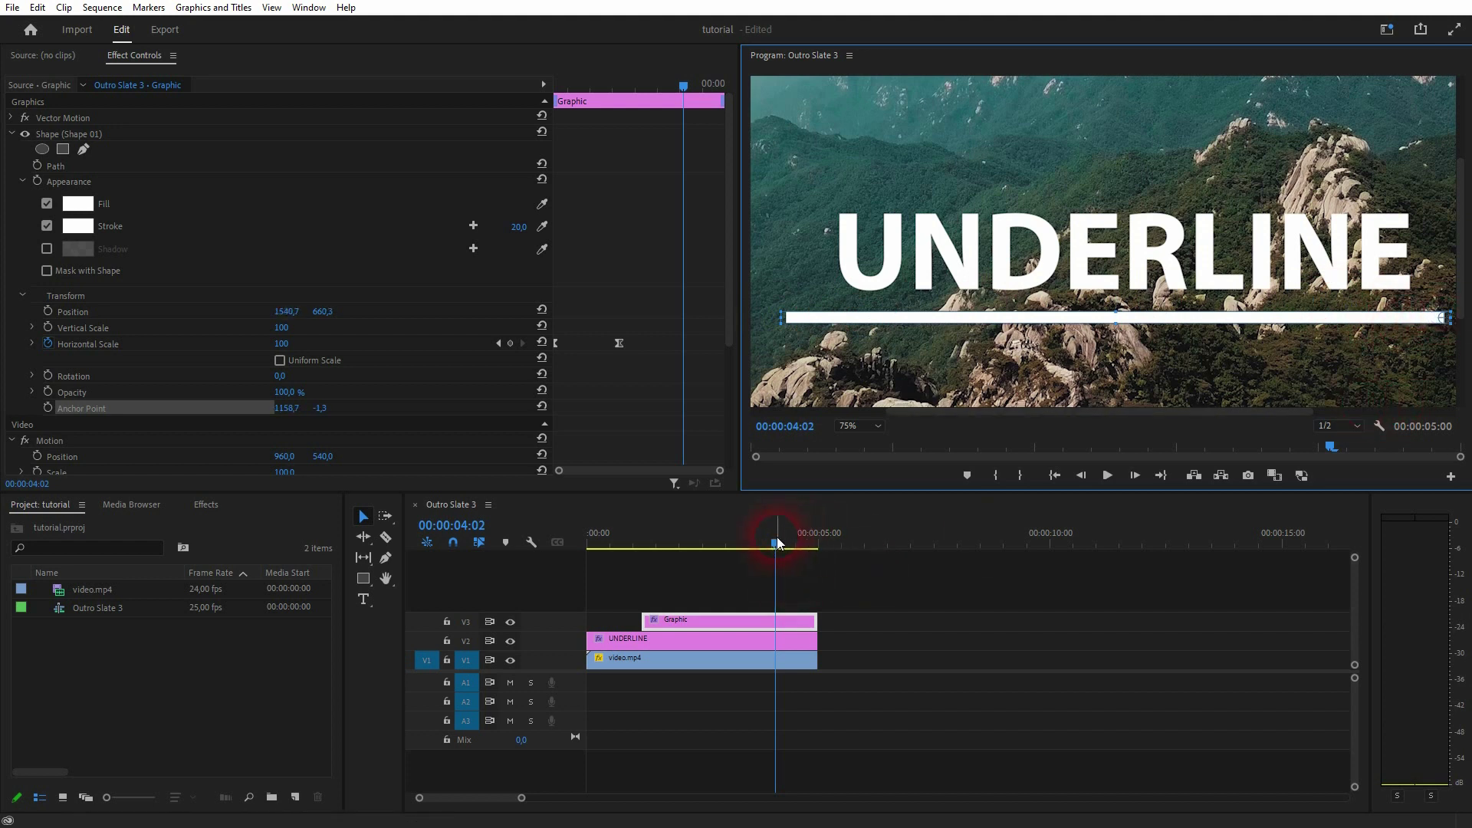
- Set the preview zoom to Fit and play back the line animation from 00:00:00:21
drag(776, 537, 628, 572)
click(852, 425)
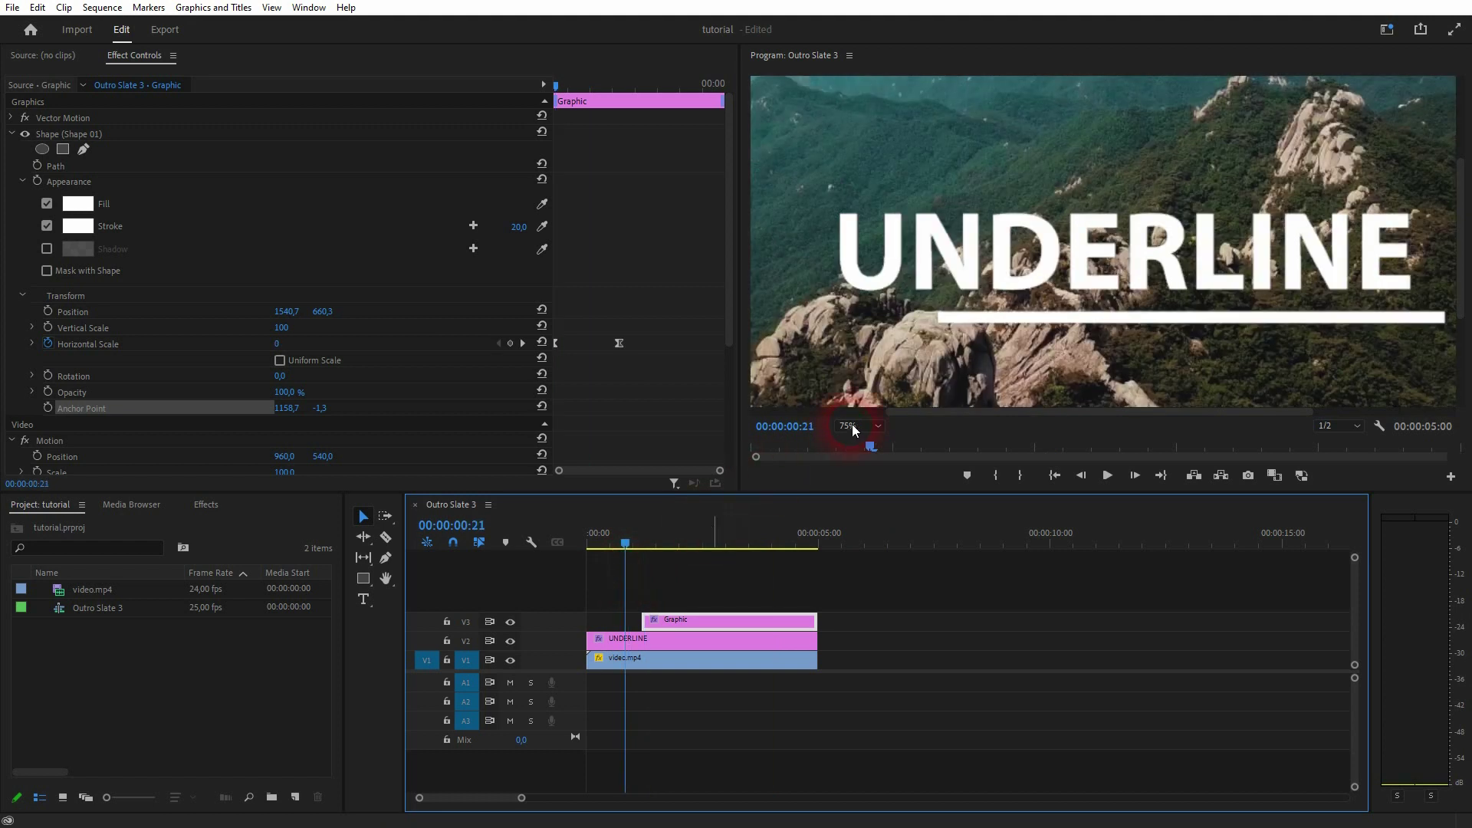
click(864, 441)
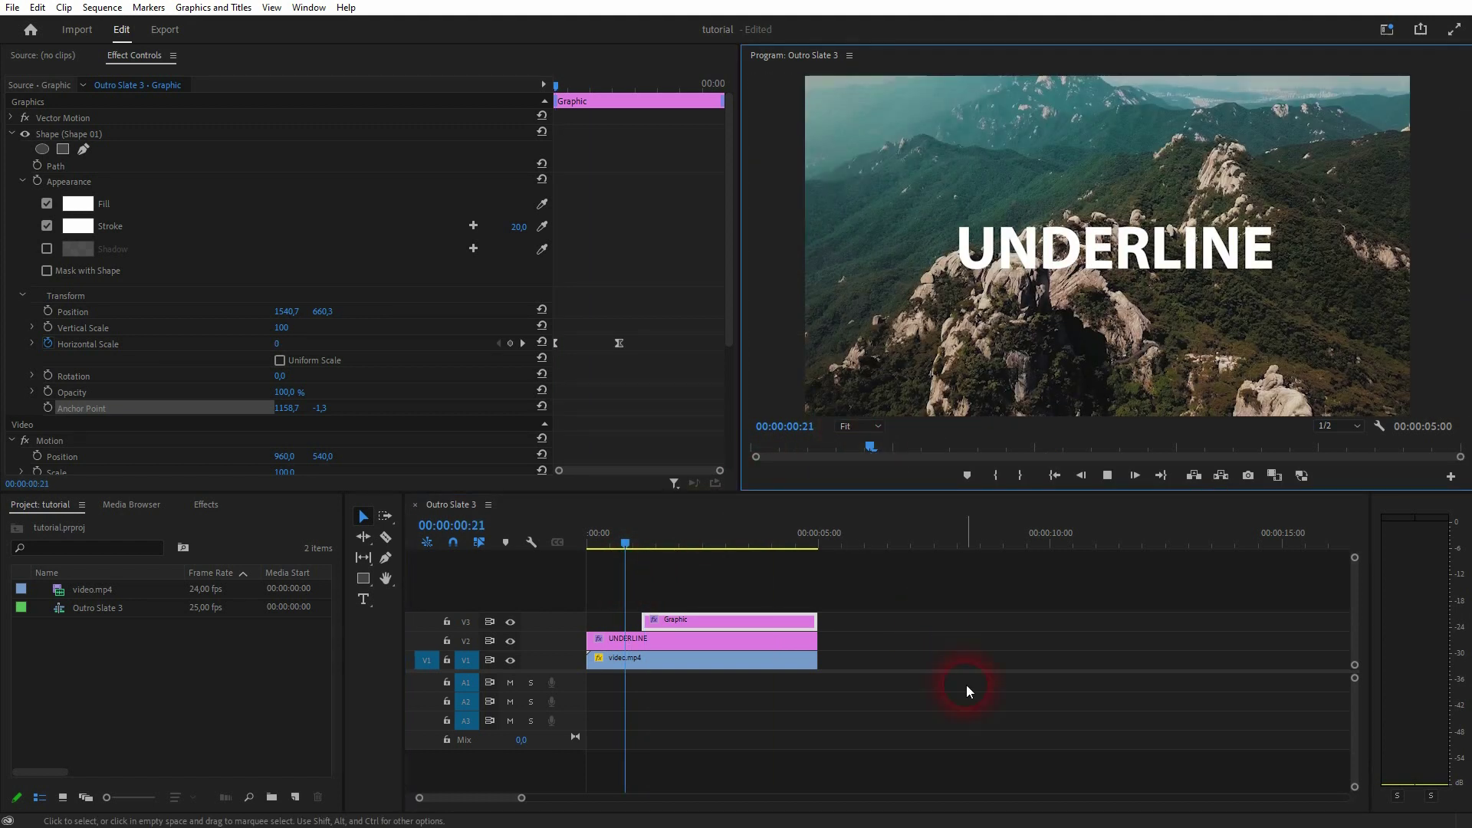
key(space)
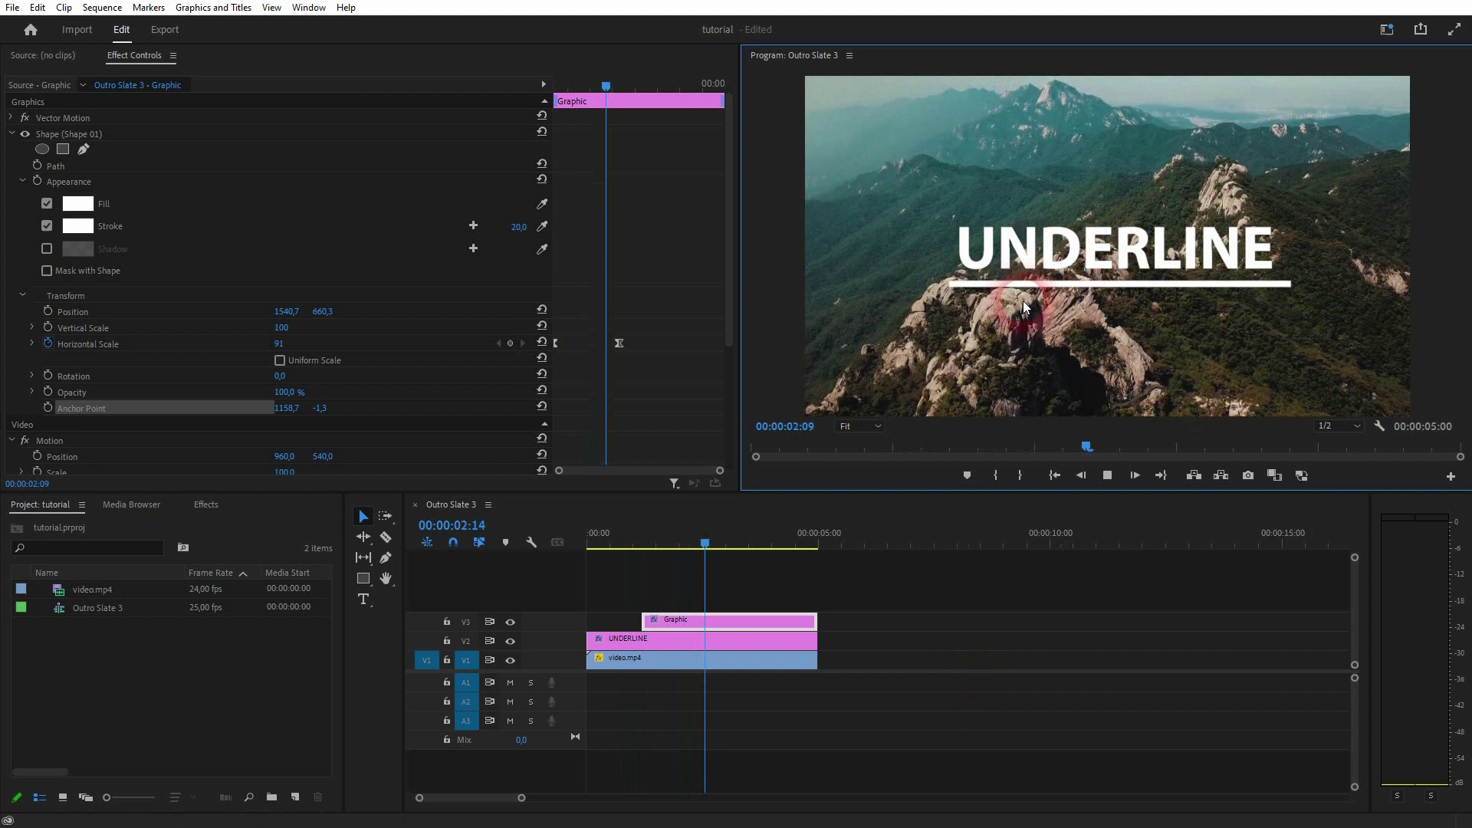
- At 00:00:02:01 with the preview at 75%, move the line's anchor point beneath the middle of the title, at about 366, -3
drag(740, 542, 682, 546)
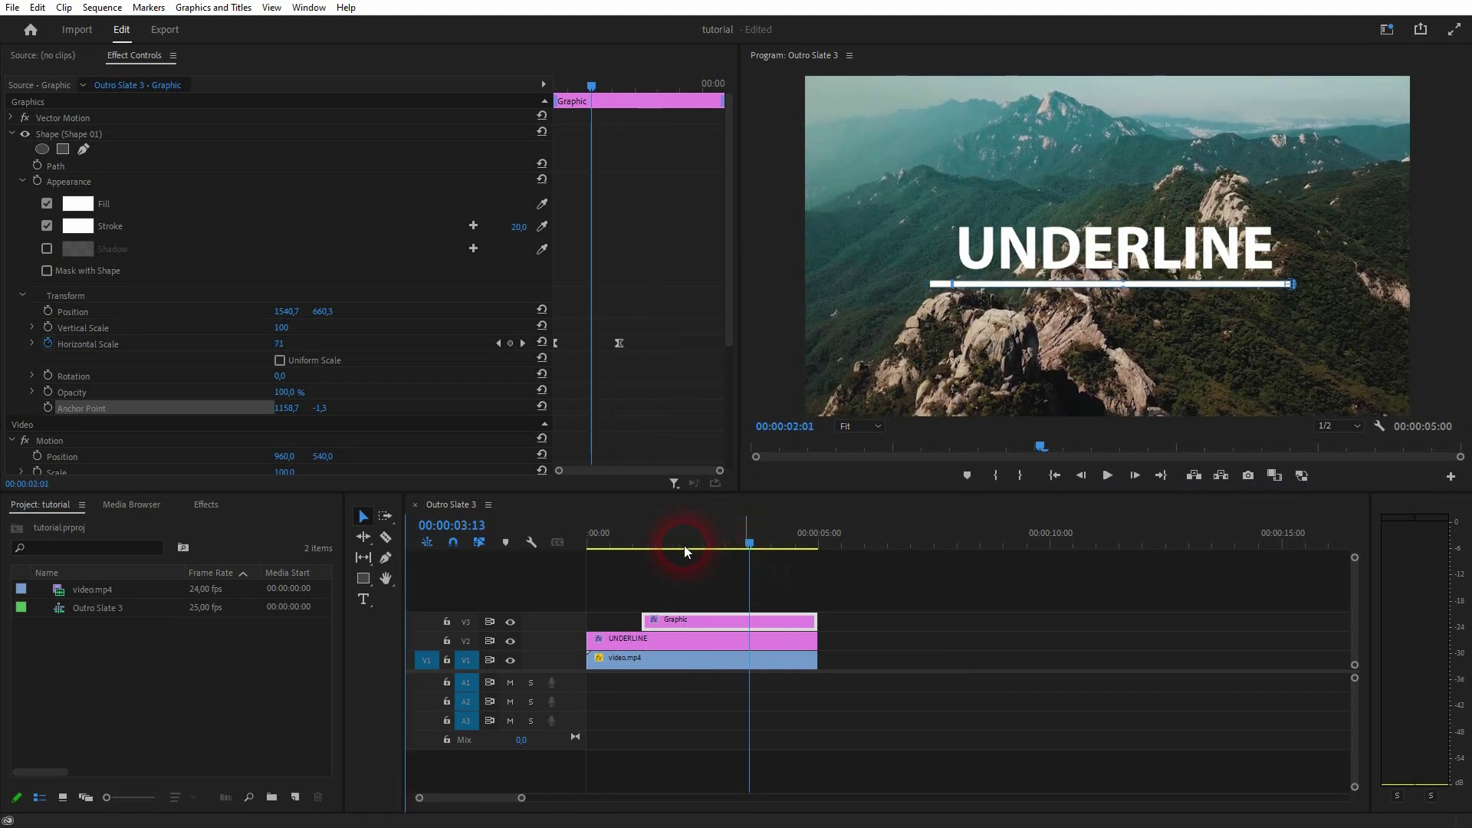
click(854, 426)
click(866, 517)
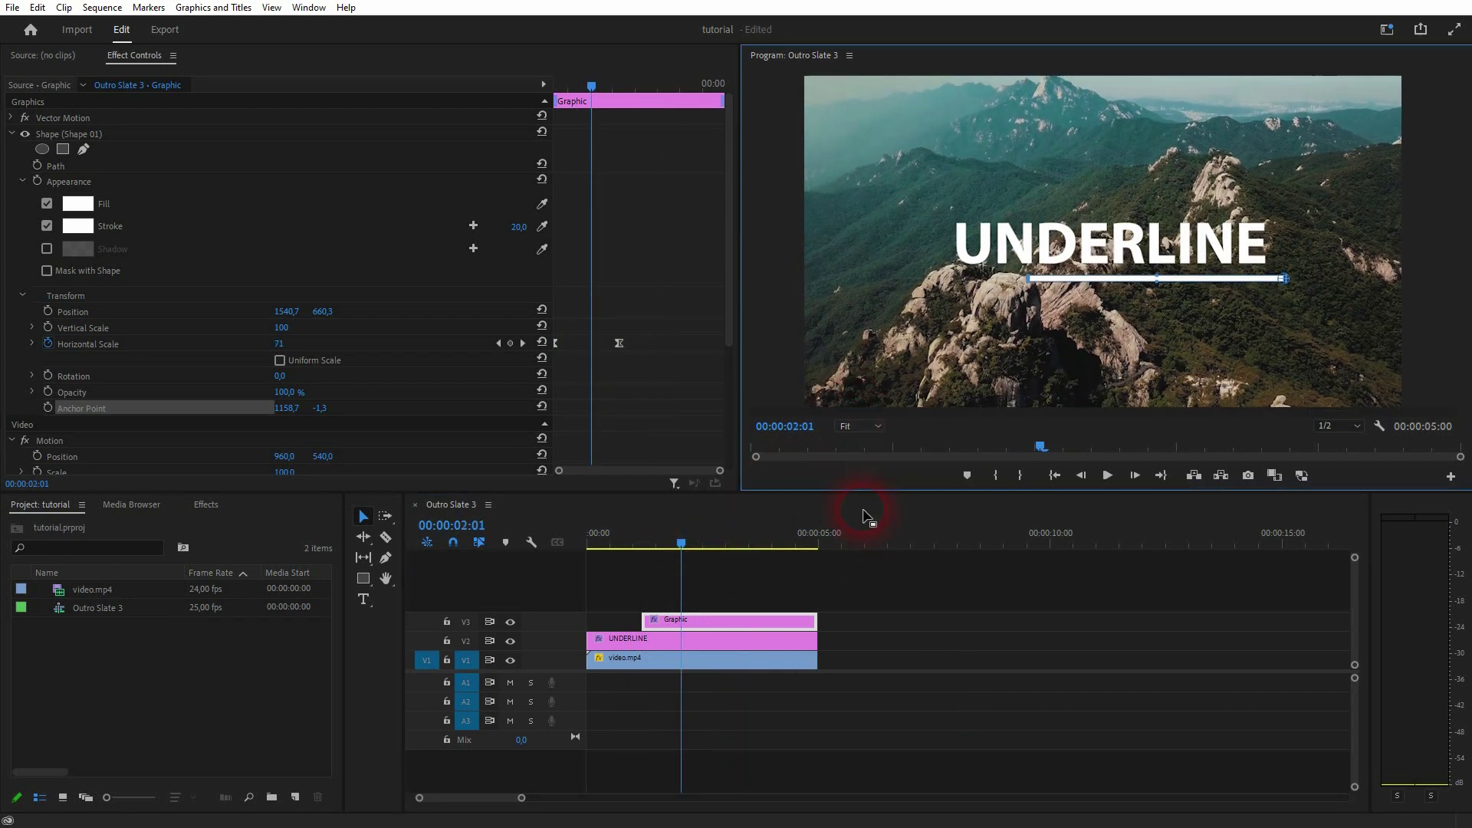
click(79, 406)
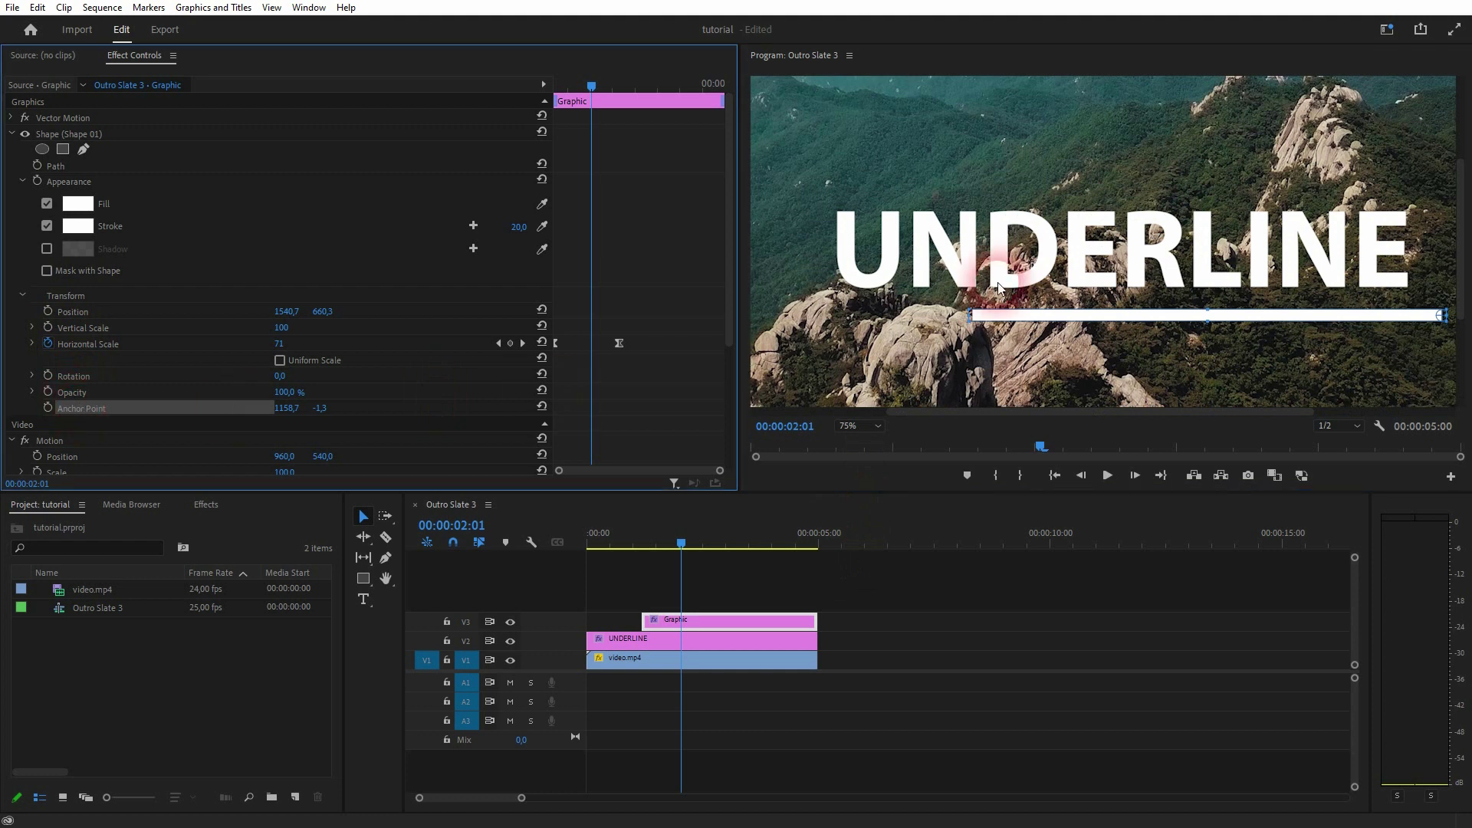
drag(1444, 317, 1116, 315)
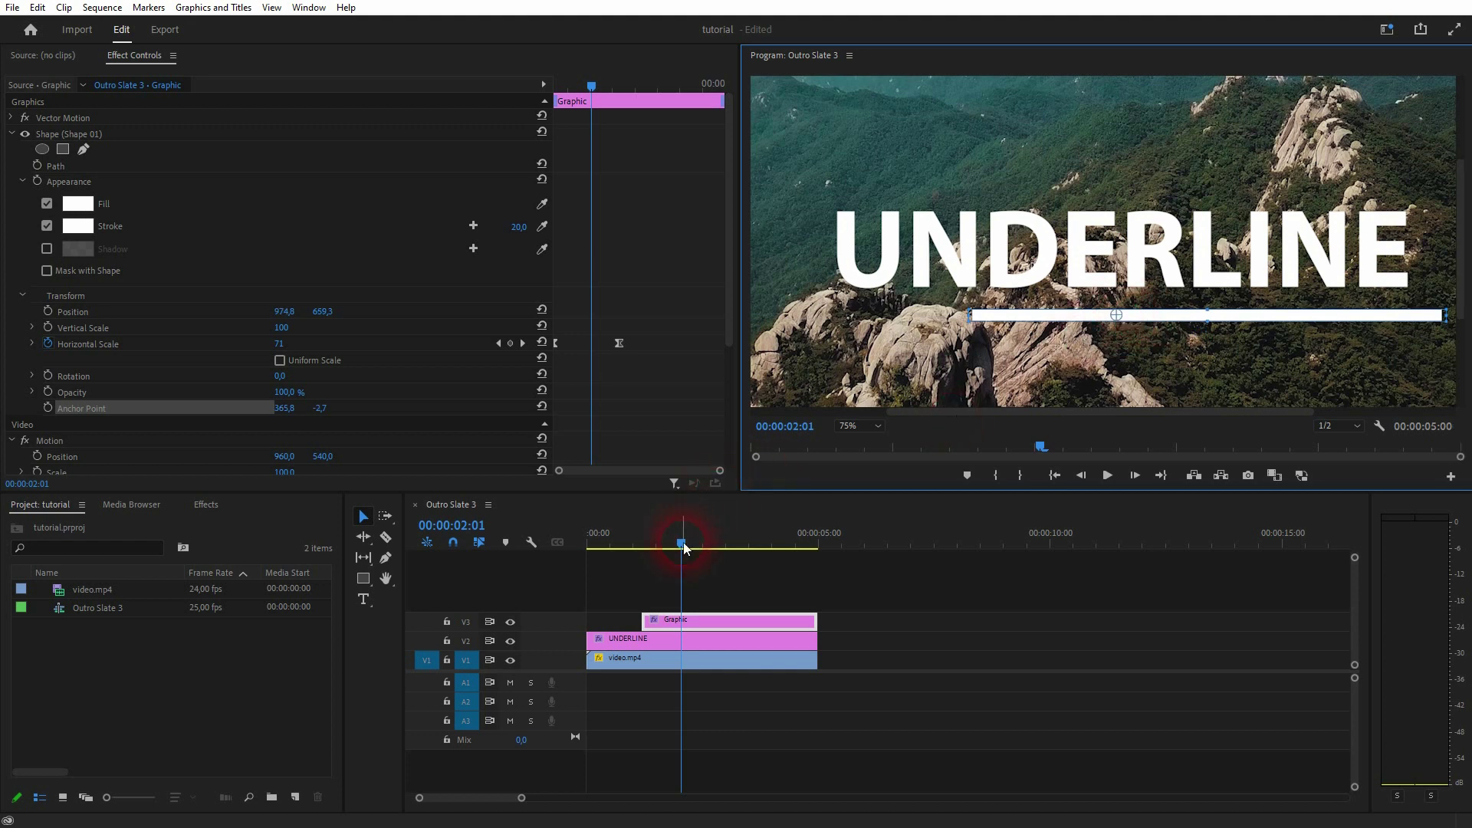
- Check the line at full scale, fit the preview, and play back the animation from 00:00:01:03
drag(683, 542, 739, 550)
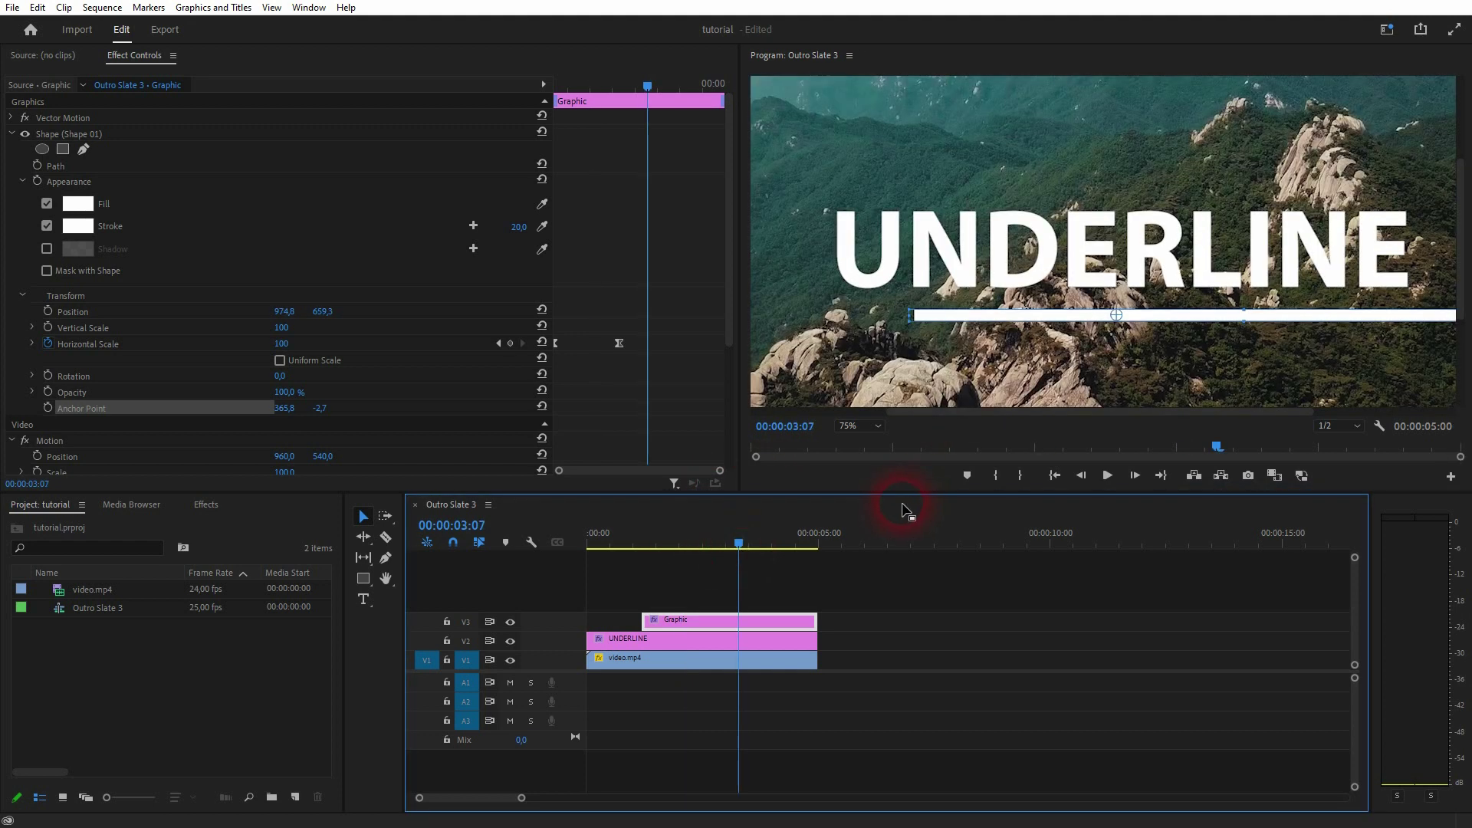
drag(742, 544, 757, 541)
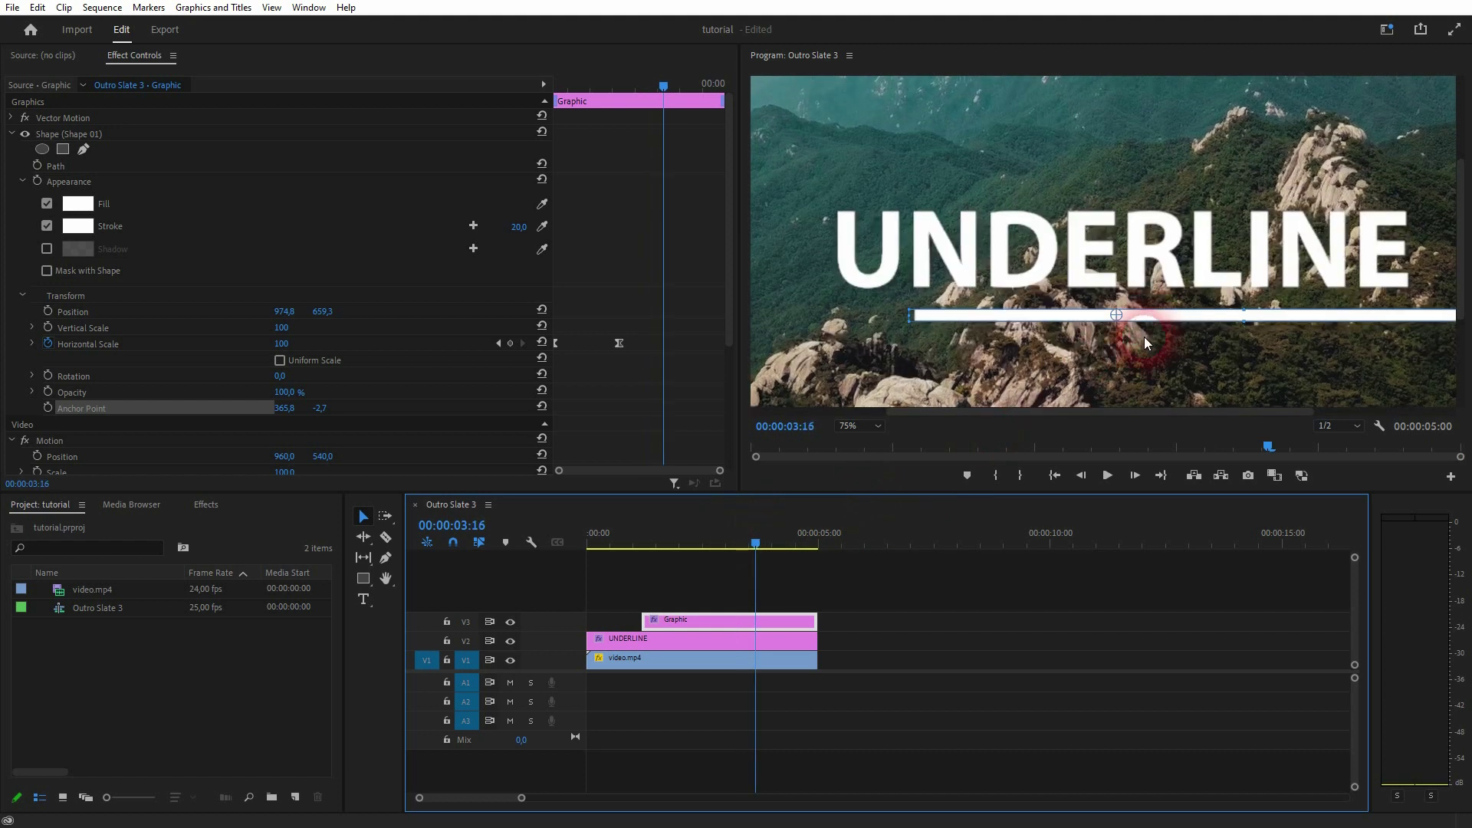
click(866, 425)
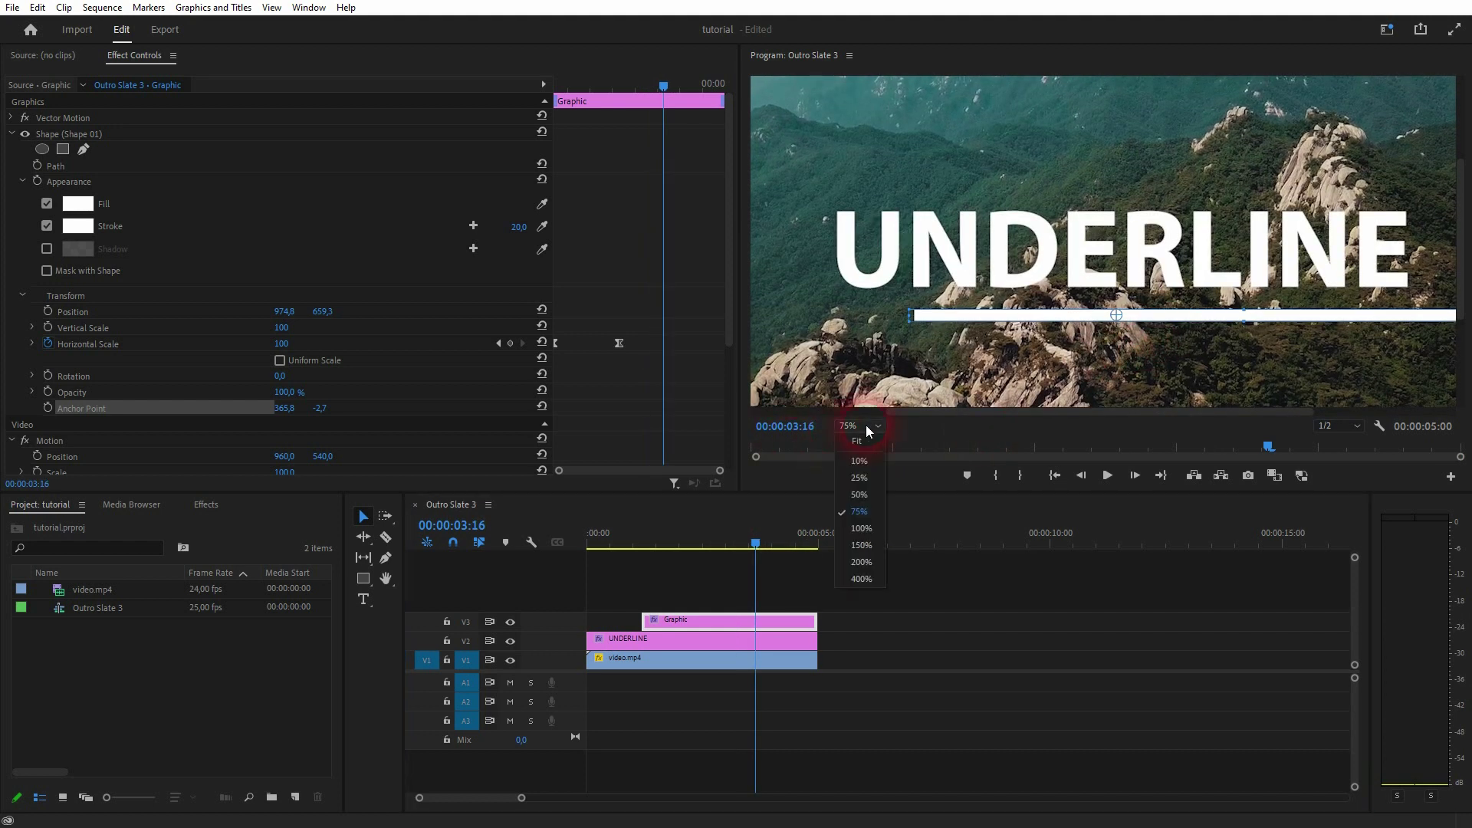
click(866, 437)
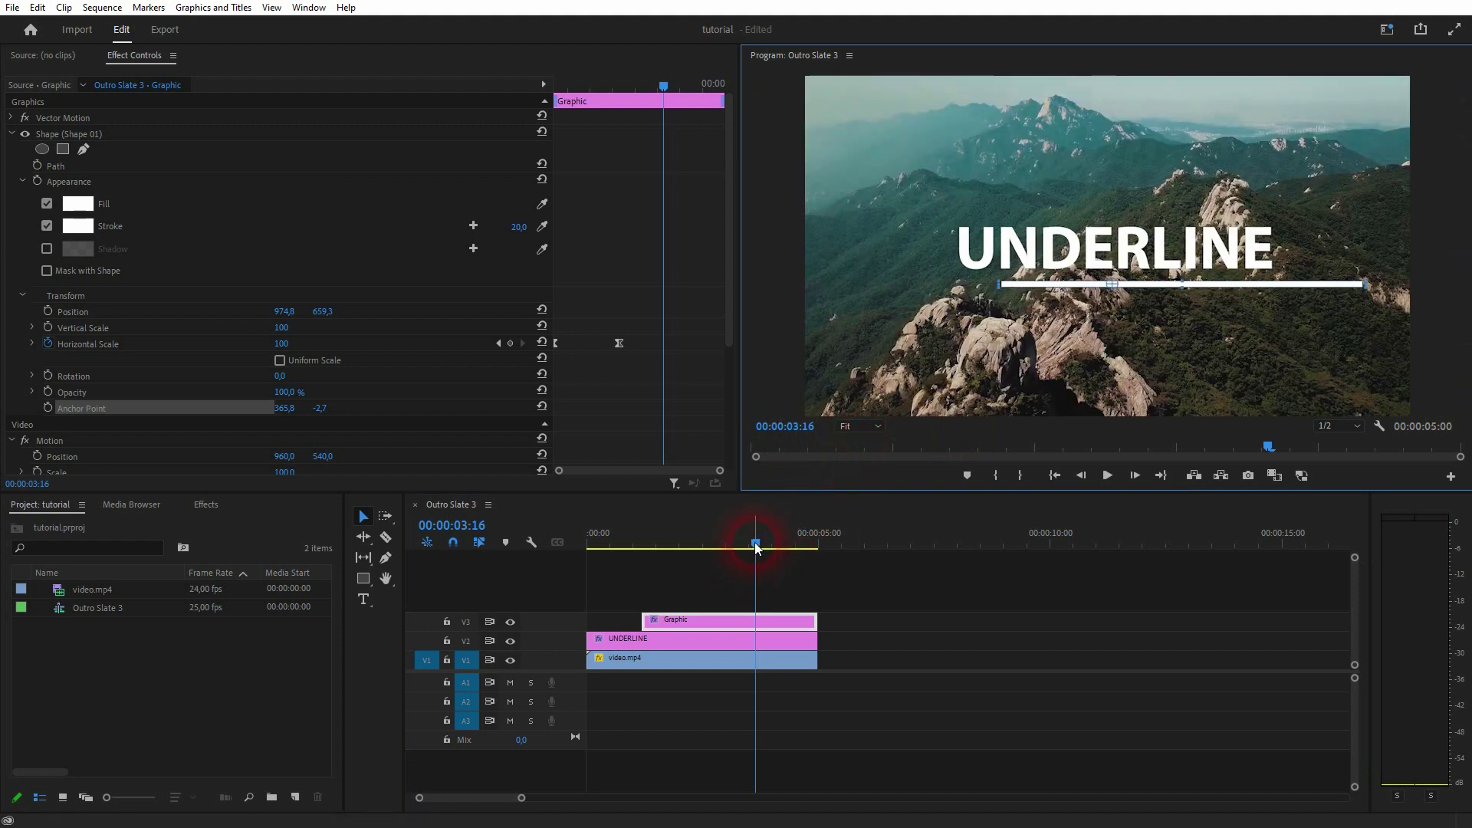
drag(755, 545, 646, 558)
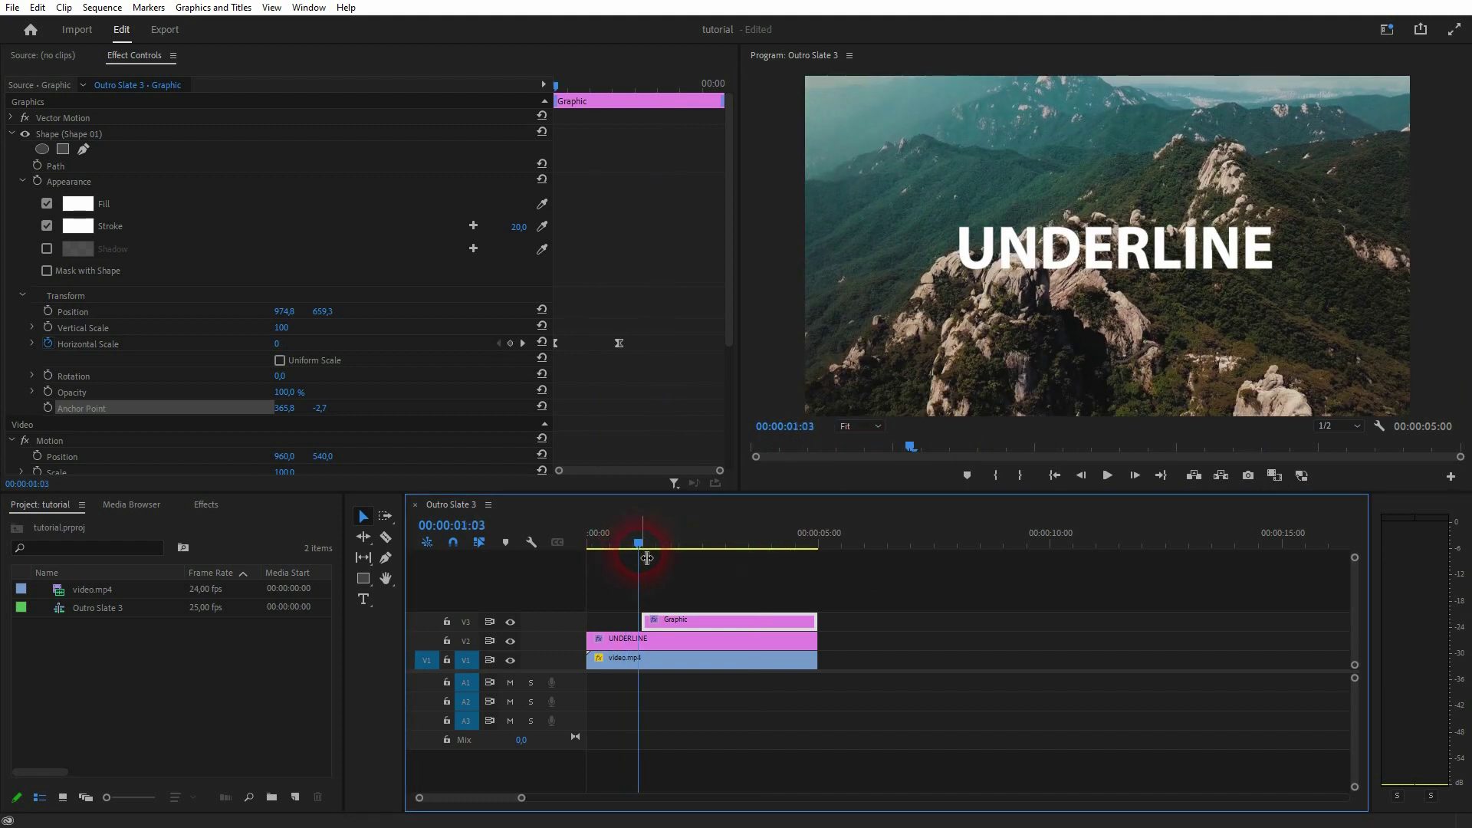
key(space)
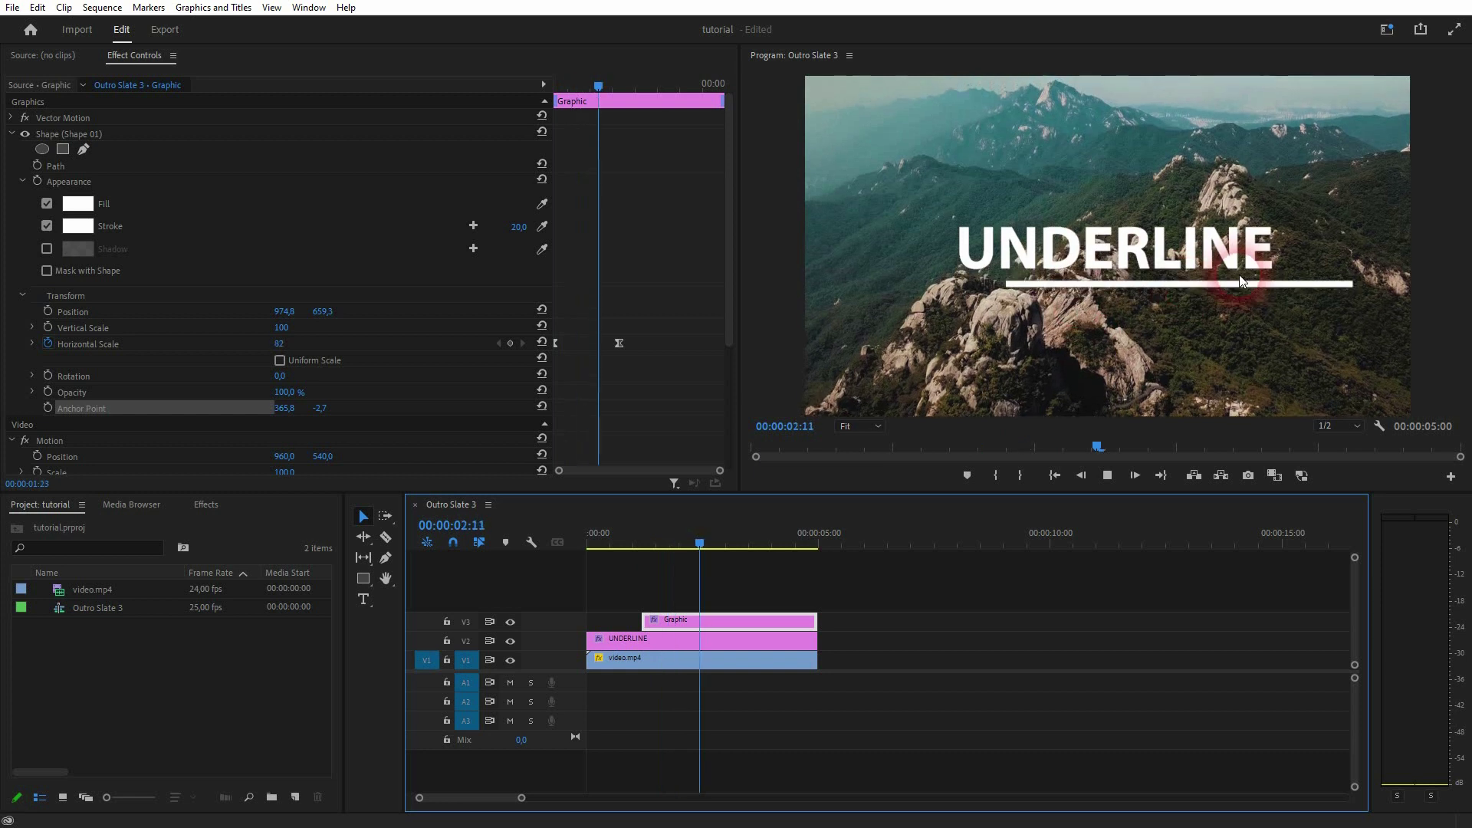
key(space)
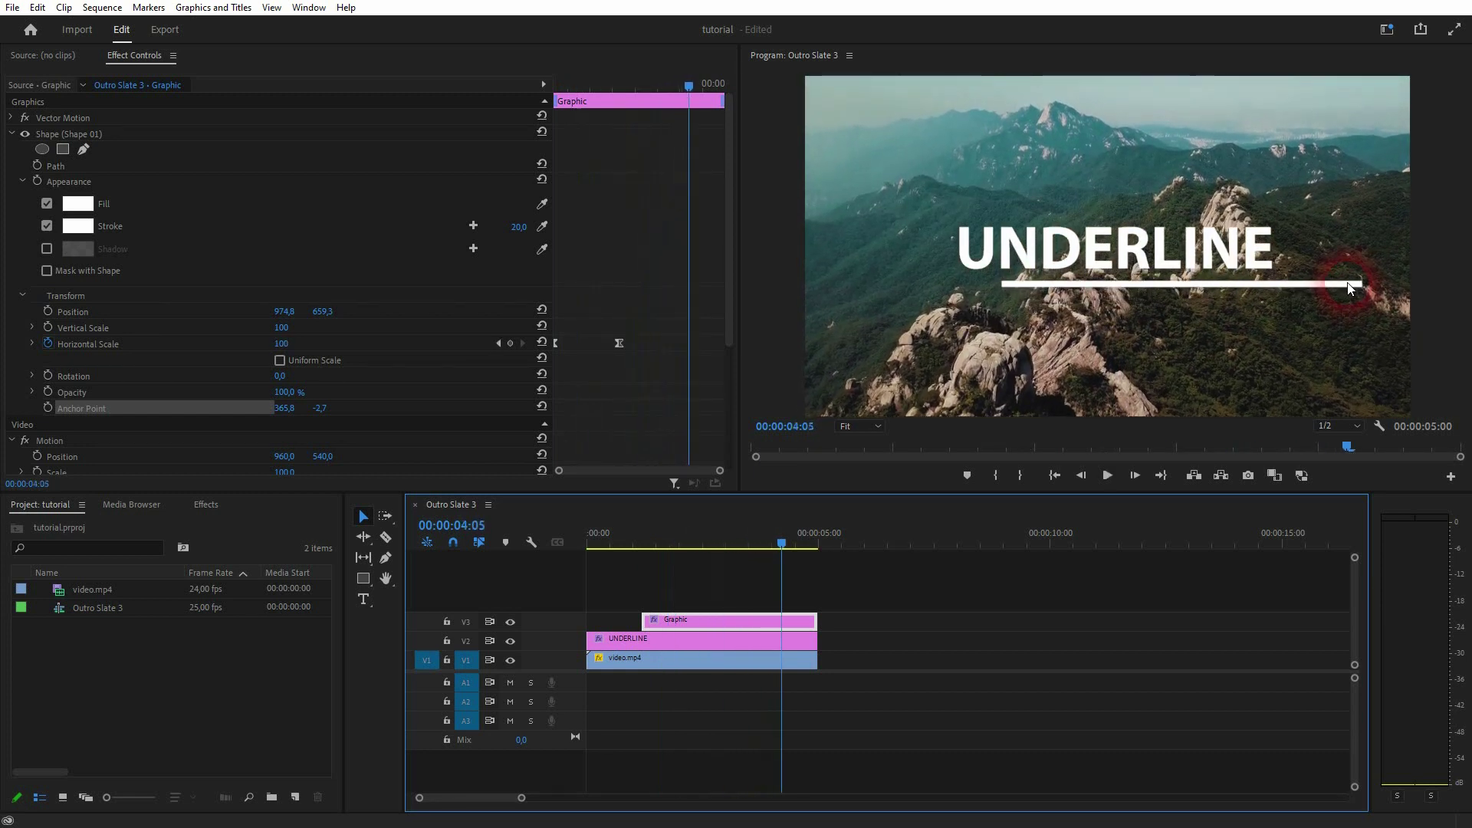
- Centre the line beneath the title at about 988, 657 with its anchor point at about 582, -5, and replay the animation from the clip's start
click(1314, 290)
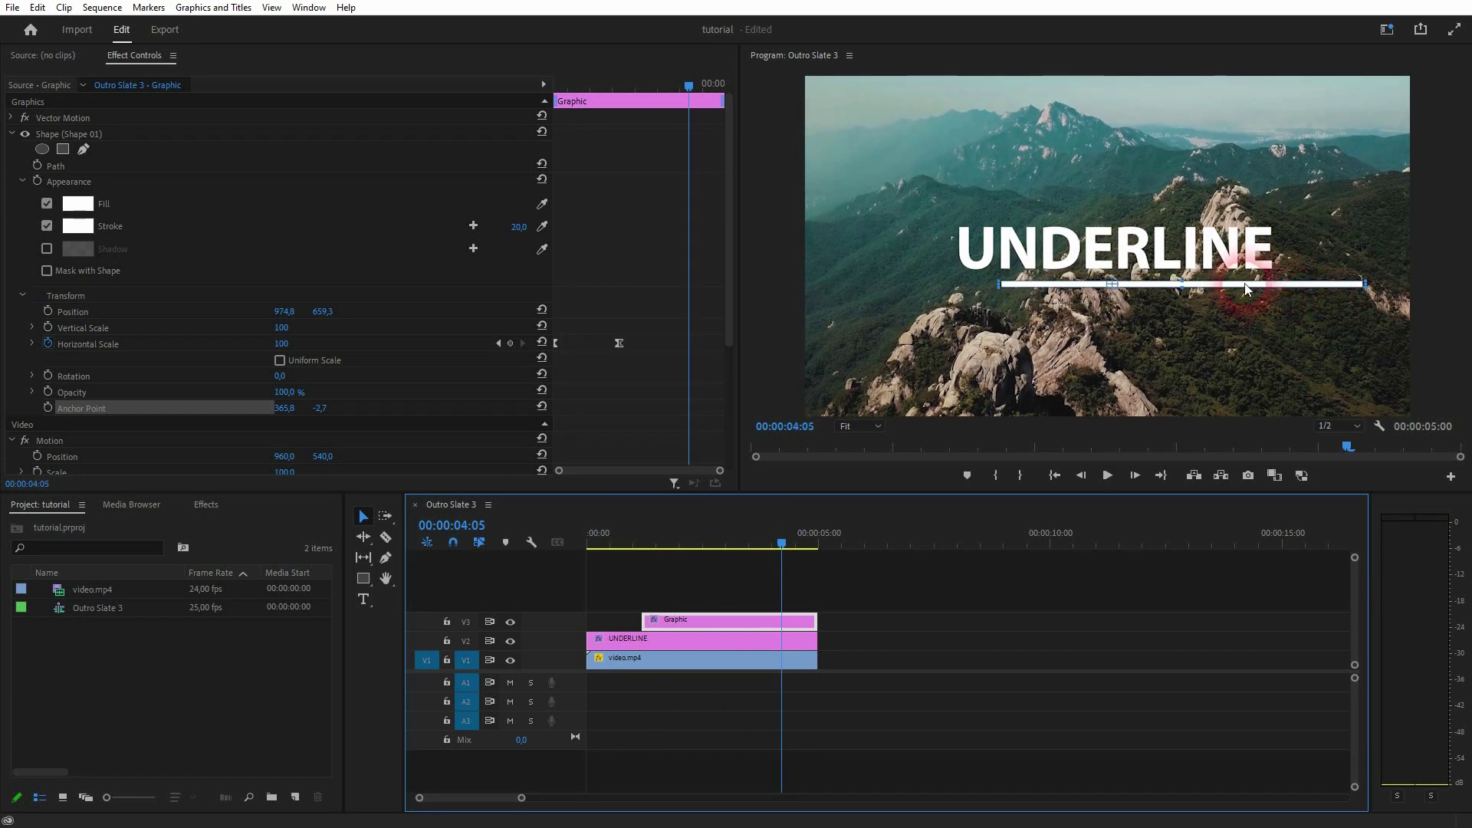
mouse_move(1244, 288)
mouse_down()
mouse_move(1066, 299)
mouse_move(1124, 297)
mouse_up()
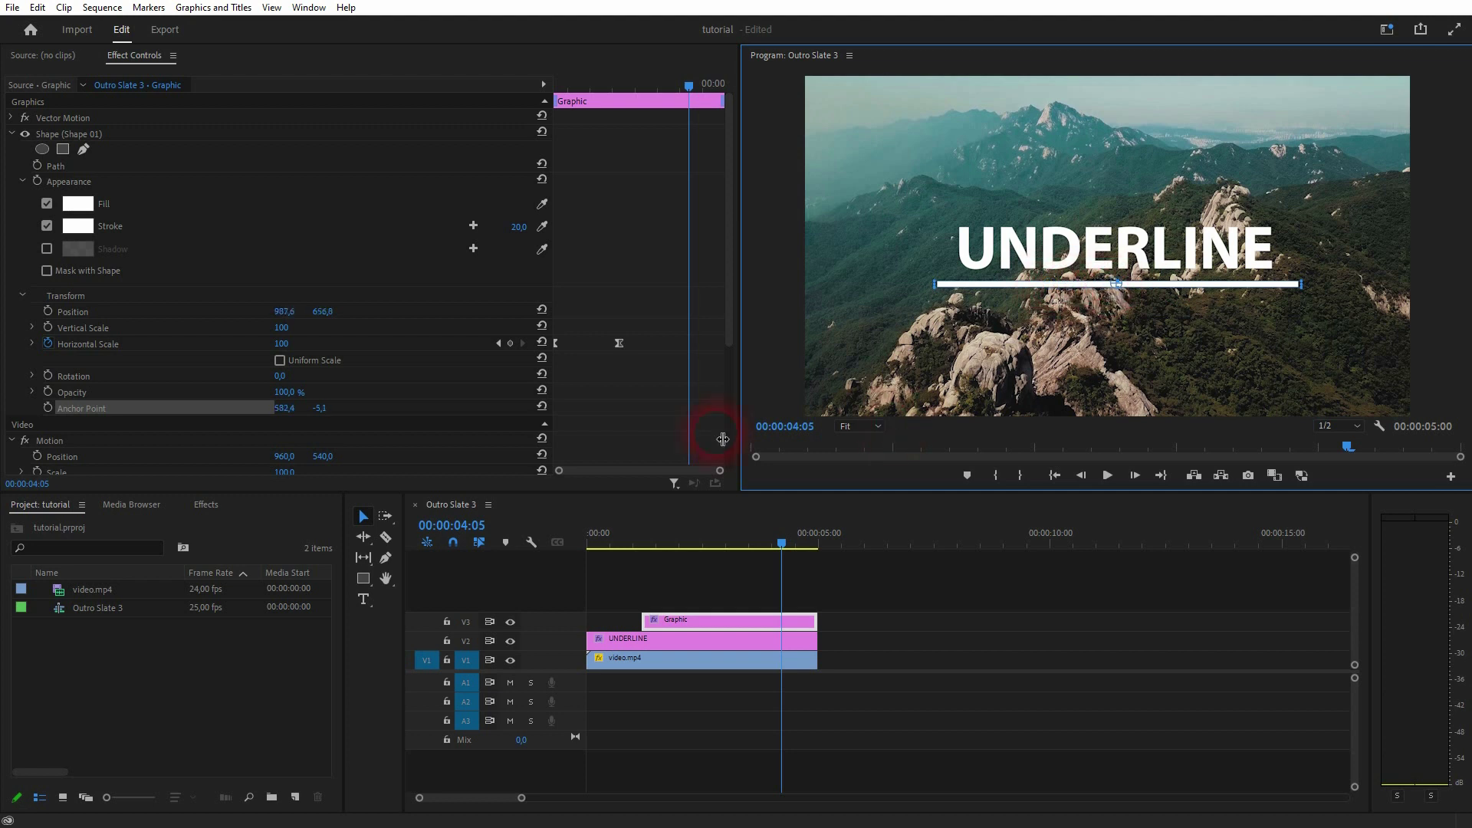
drag(688, 86, 481, 99)
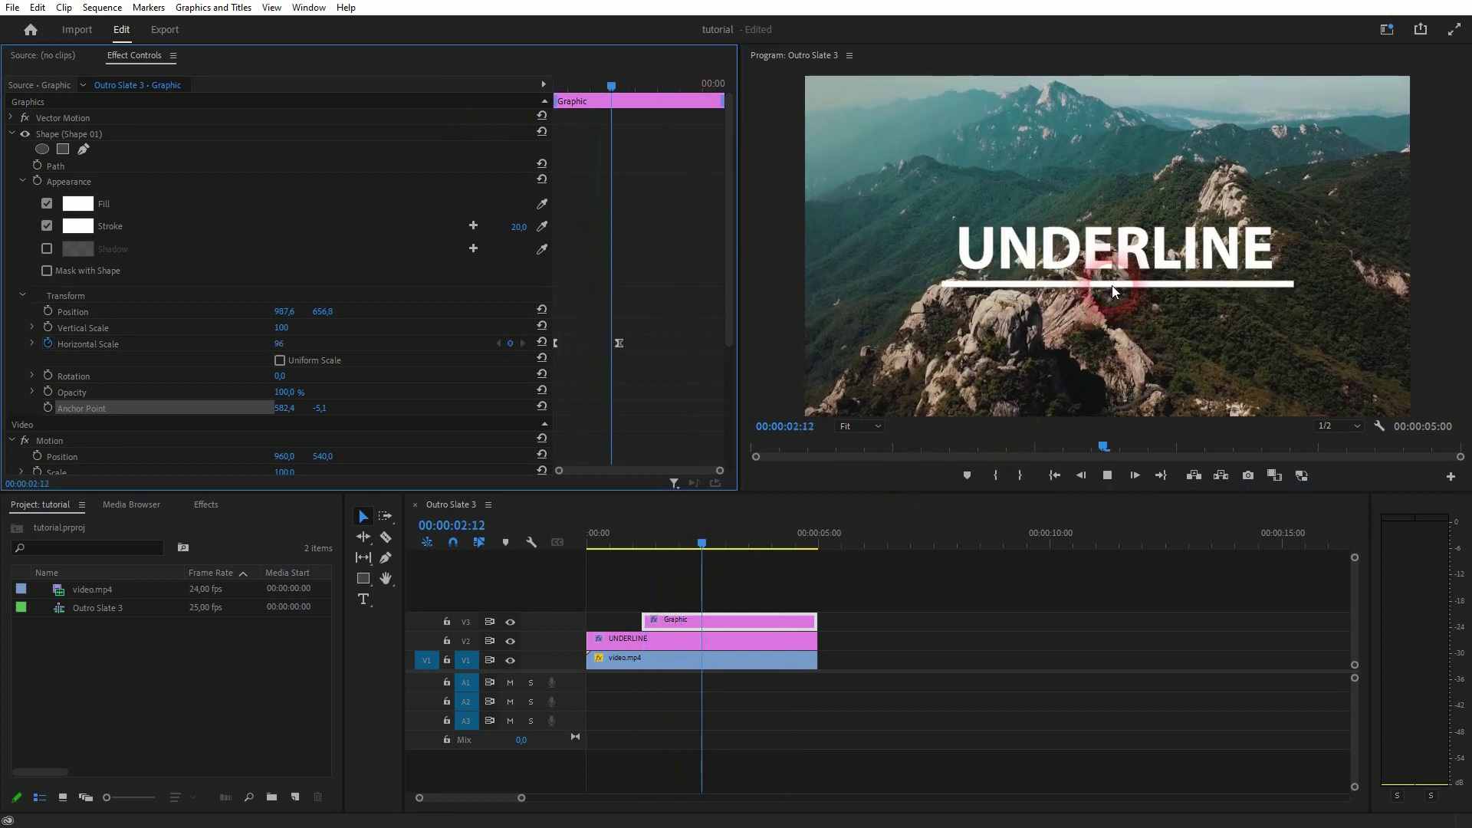
key(space)
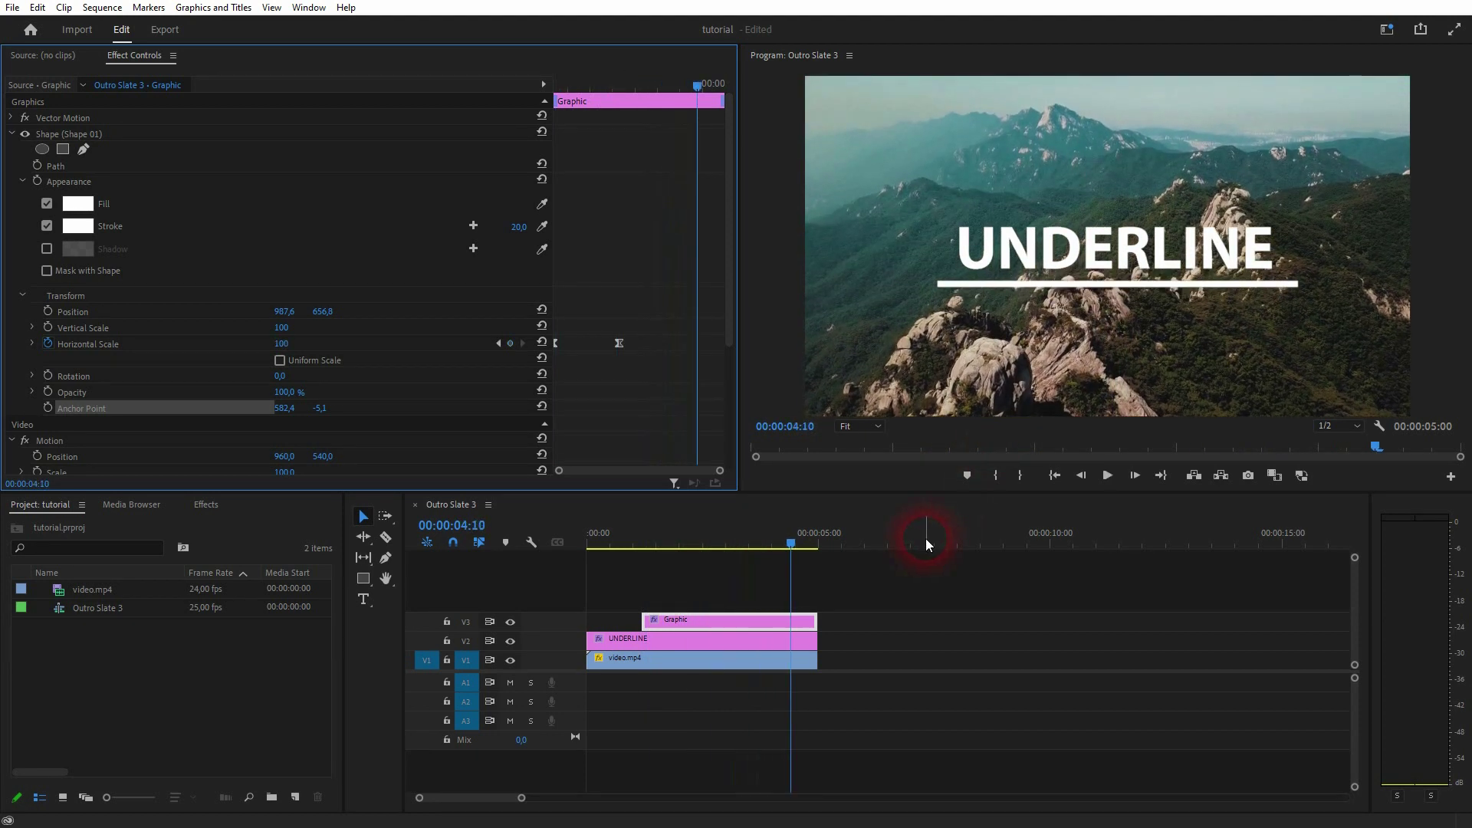
click(1120, 299)
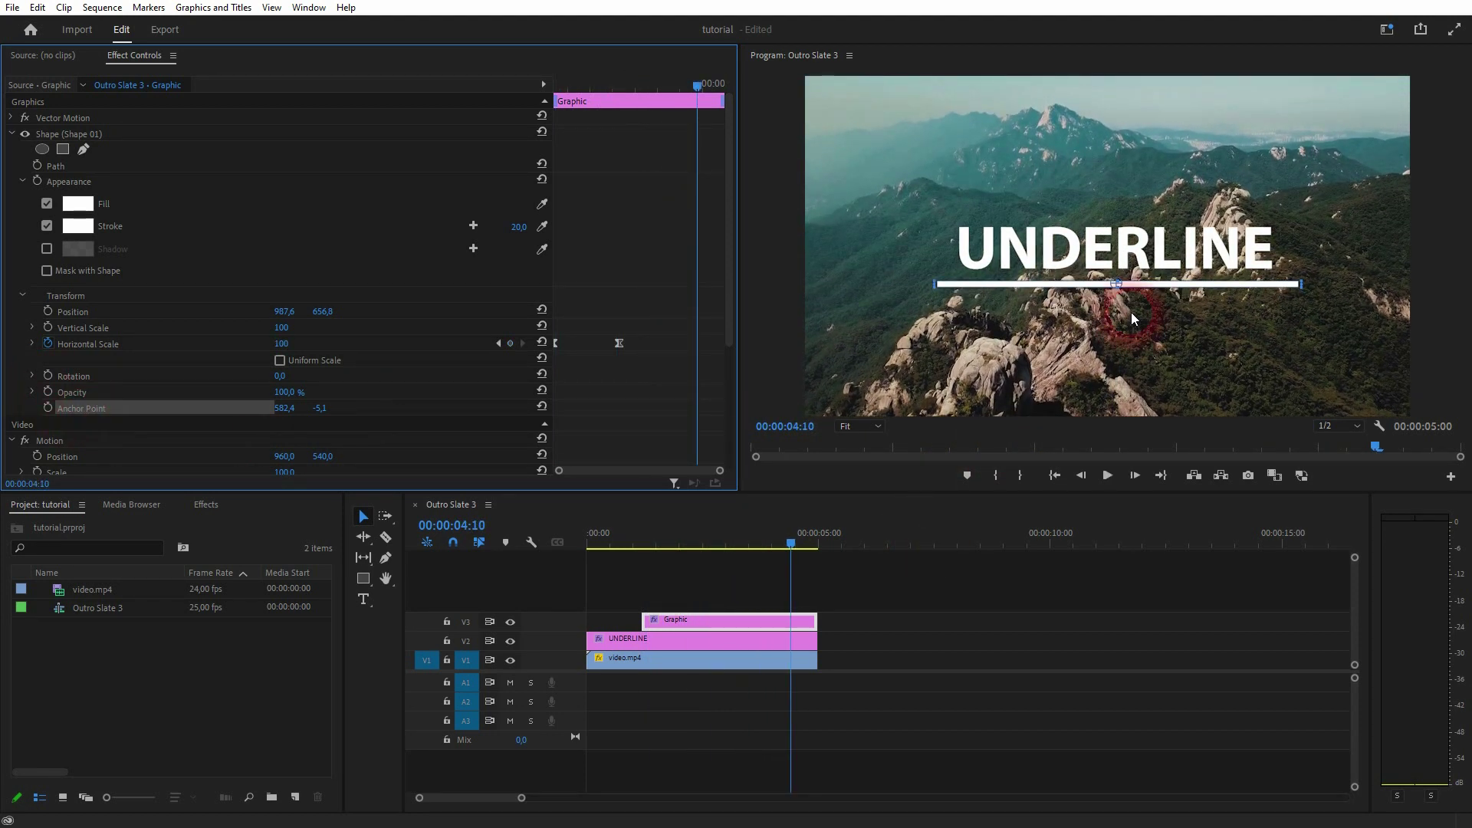
click(1050, 351)
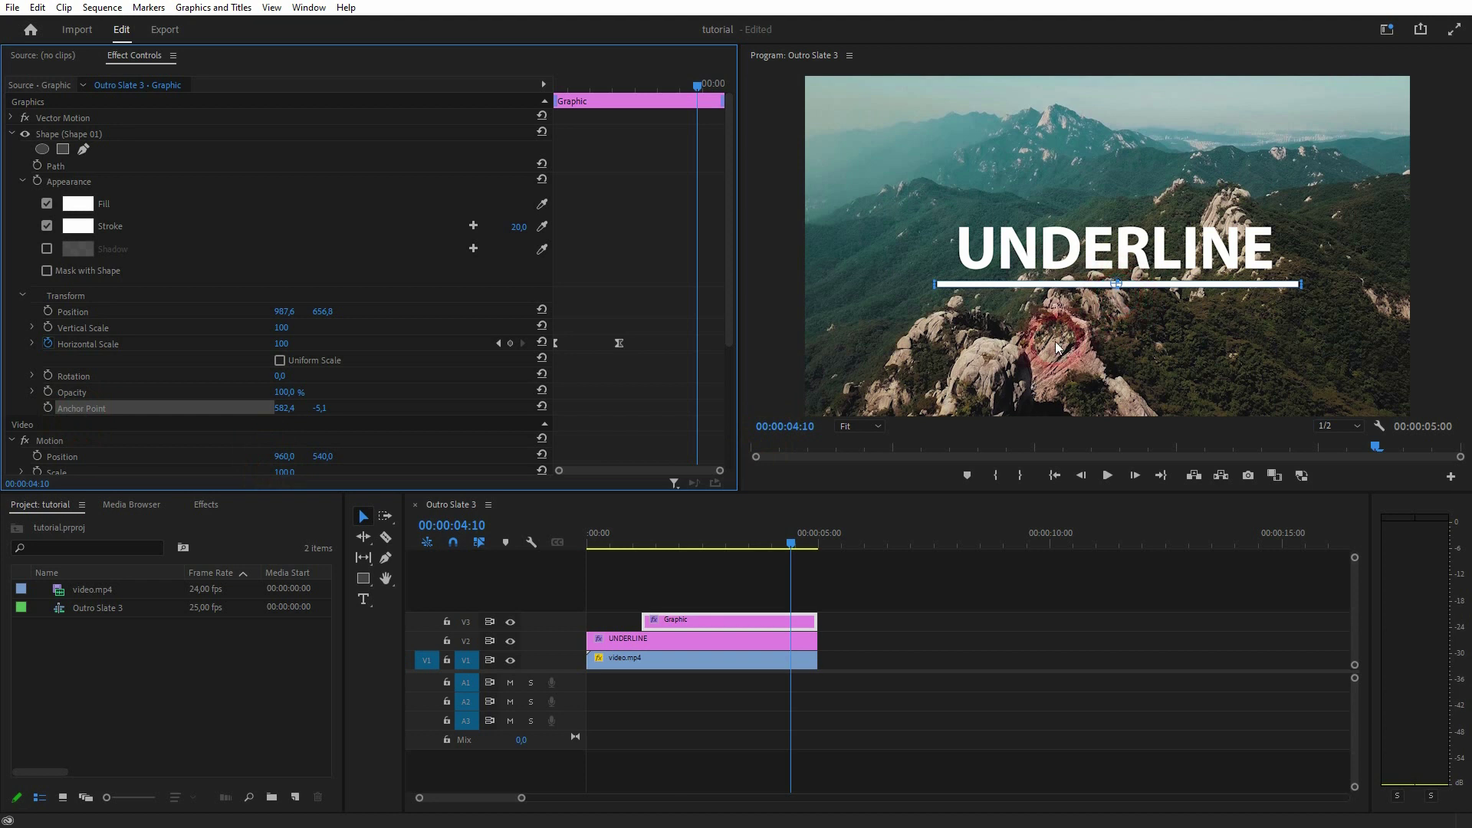